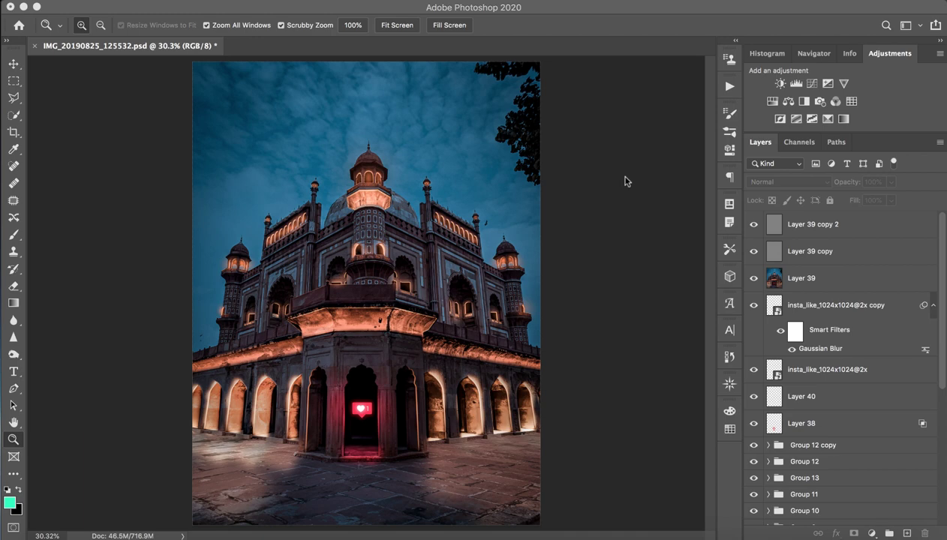
Hide all the edit groups so only the Background daytime photo of the monument shows.
scroll(893, 352, down, 5)
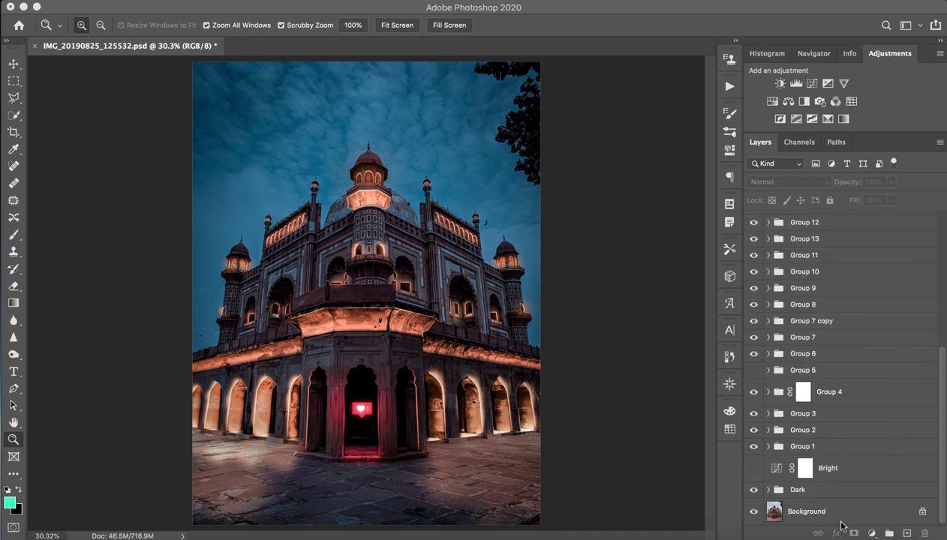
alt+click(753, 512)
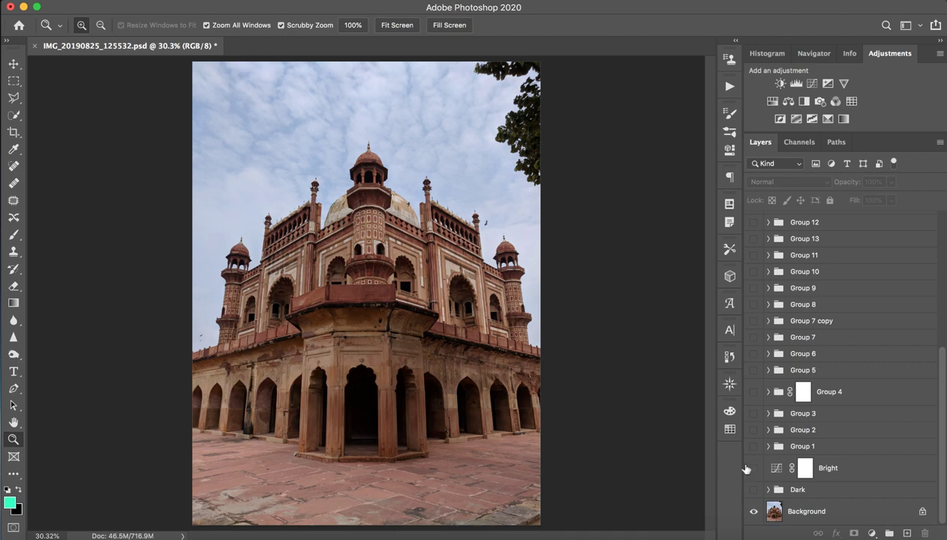
Select the Brush tool and review its preset picker, keeping a 46 px soft round brush.
click(12, 237)
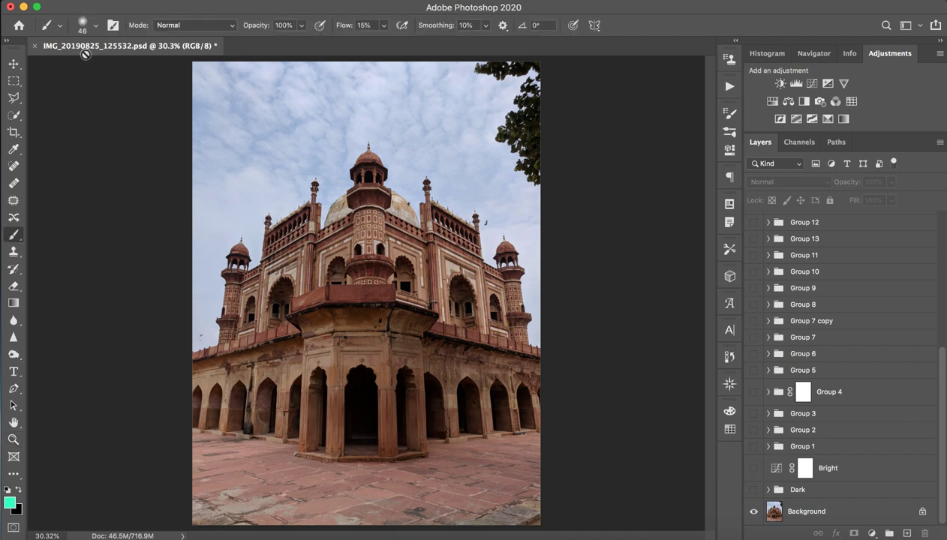
click(93, 28)
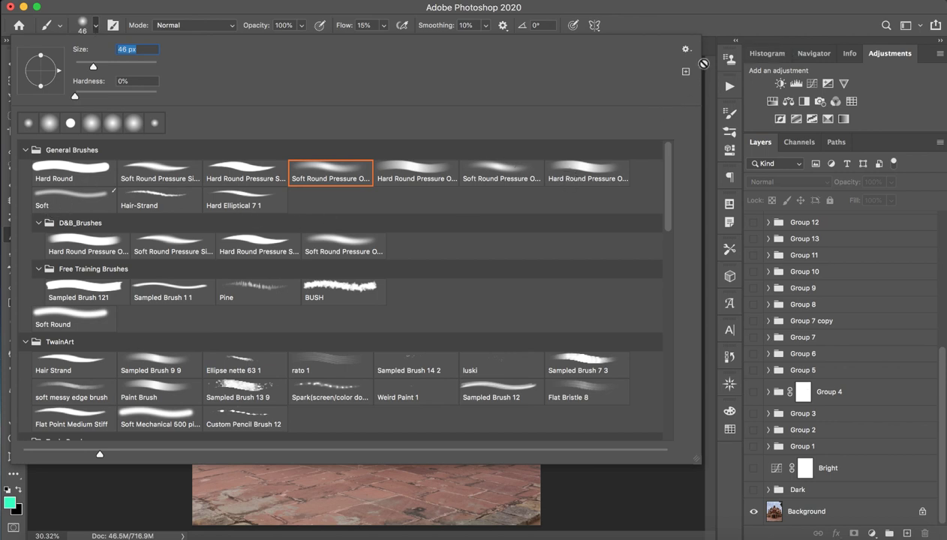
click(685, 50)
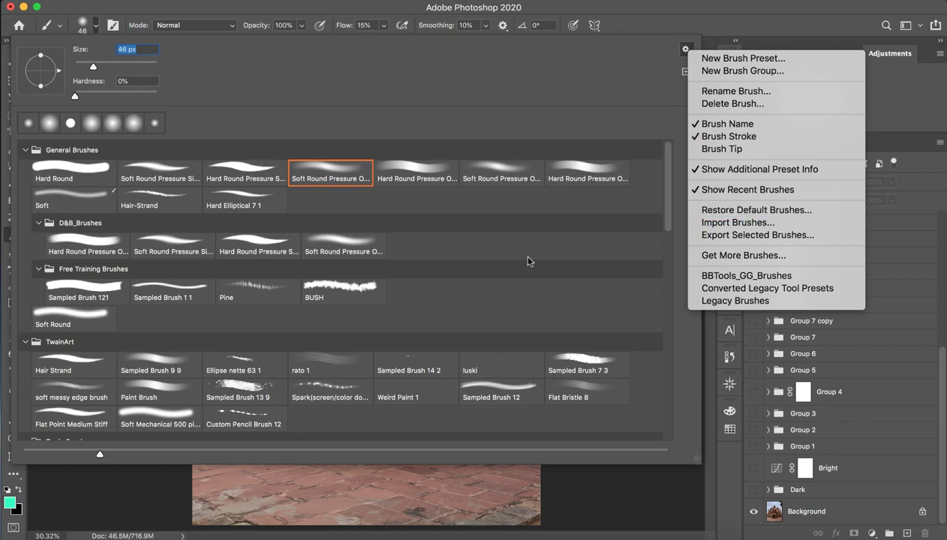
click(664, 200)
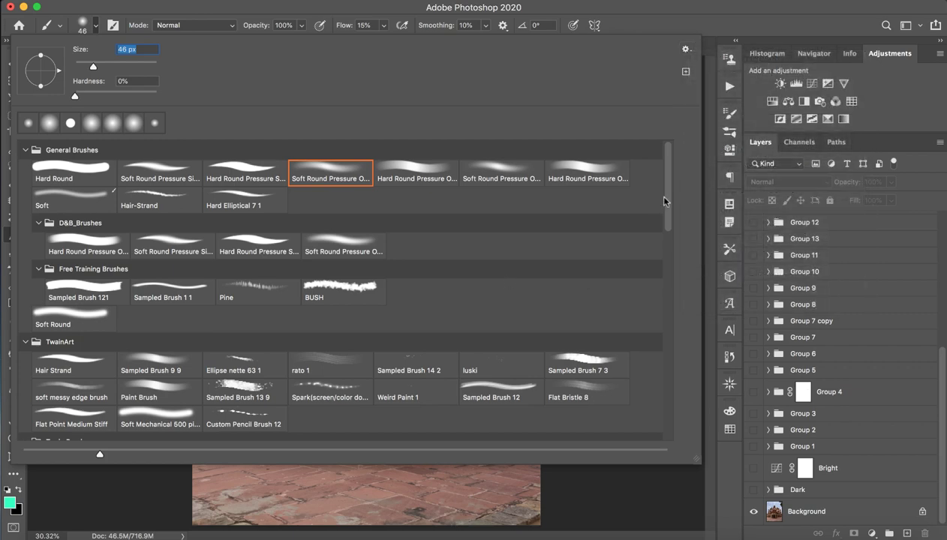
mouse_move(667, 201)
mouse_down()
mouse_move(660, 433)
mouse_move(622, 147)
mouse_up()
click(413, 11)
click(636, 222)
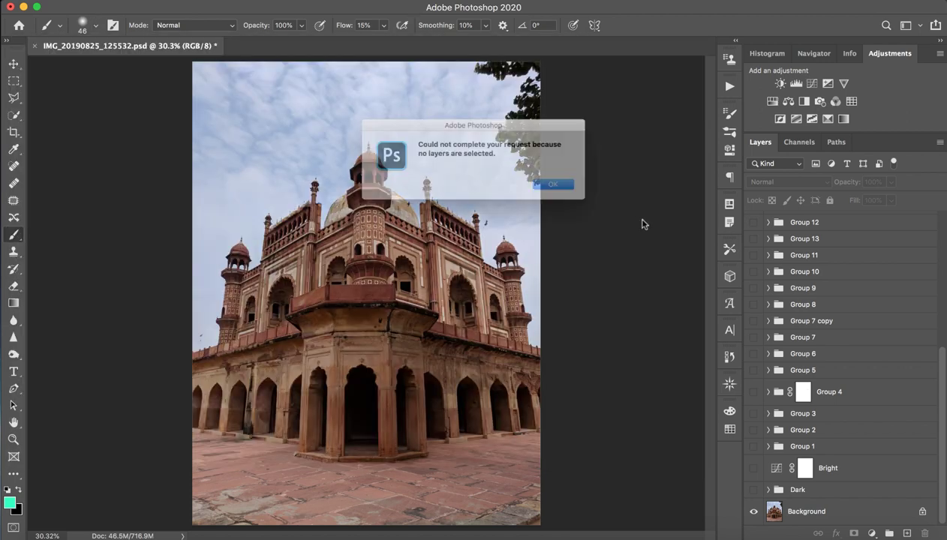
Dismiss the 'no layers are selected' alert with OK.
click(589, 187)
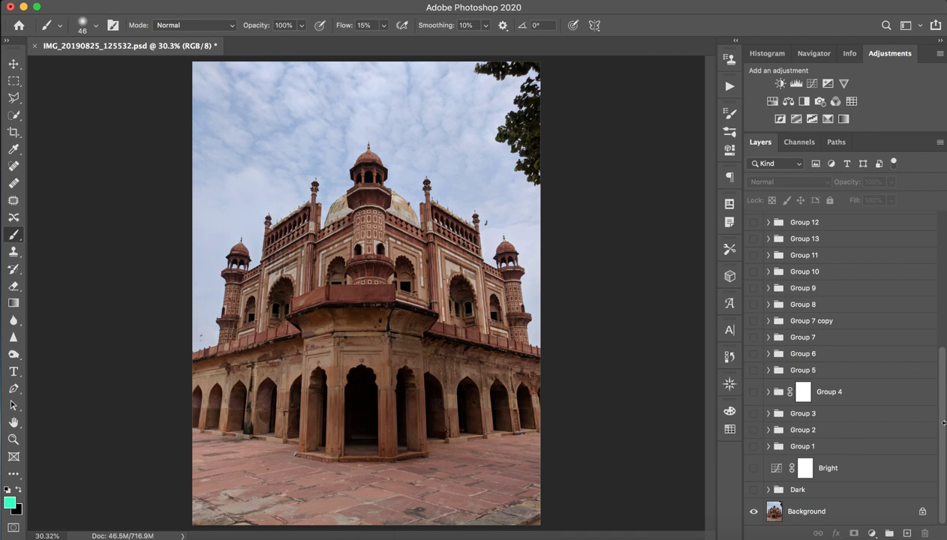
Show and expand the Dark group, keeping Color Lookup 1 on the NightFromDay.CUBE 3DLUT.
click(754, 490)
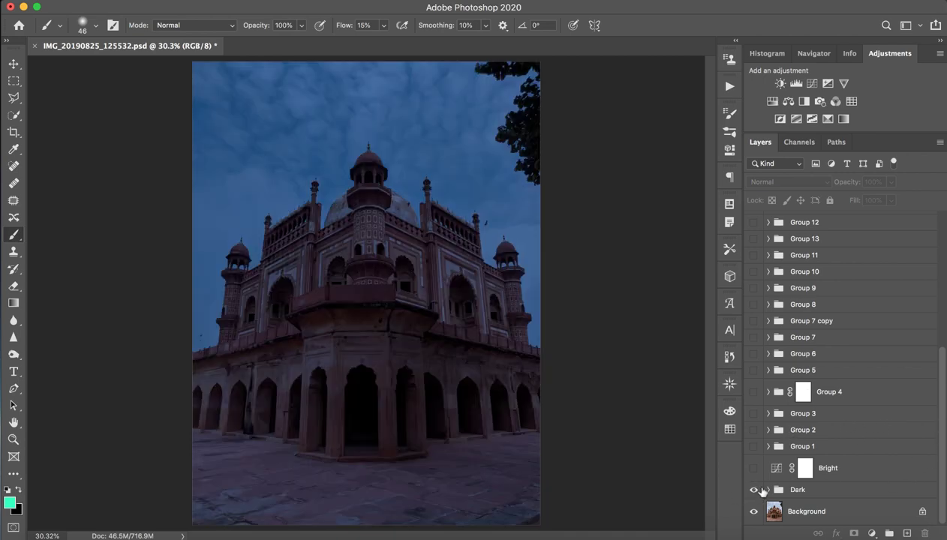
click(767, 489)
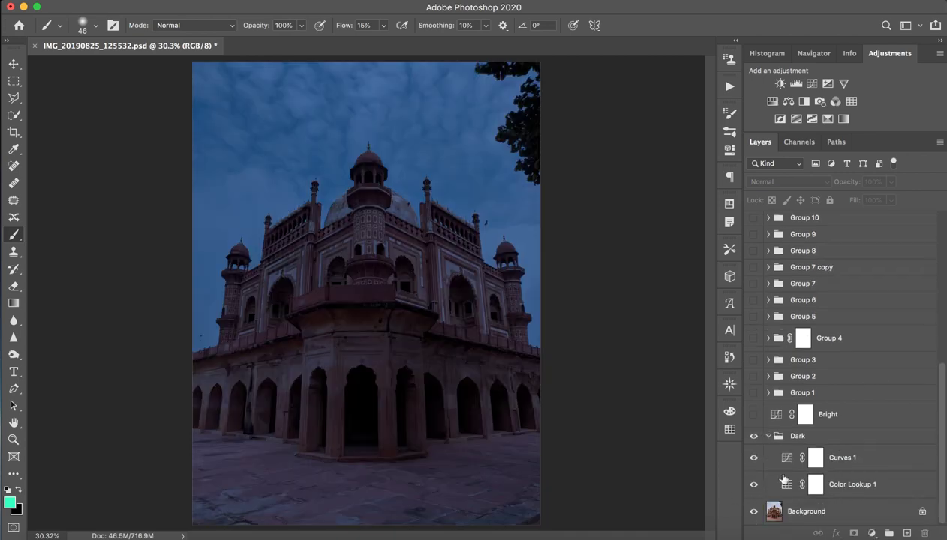
drag(748, 459, 742, 484)
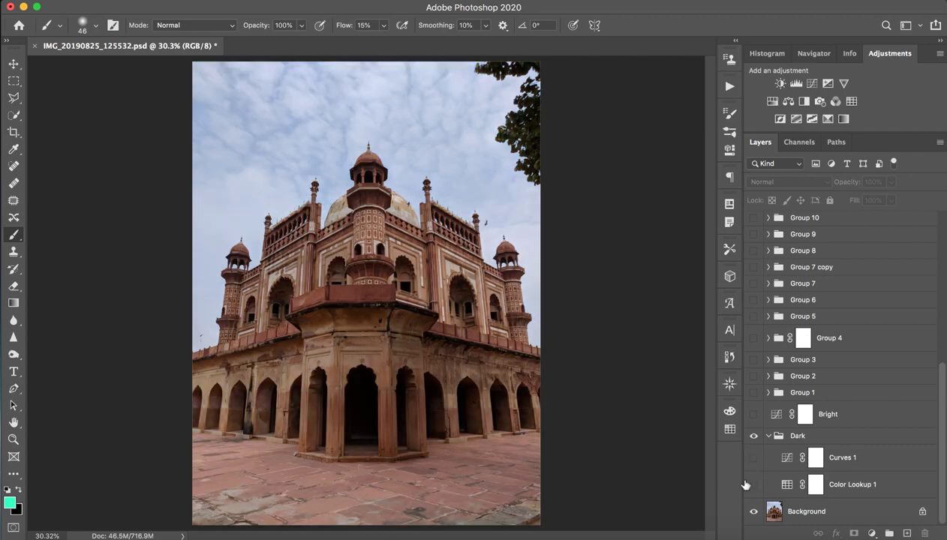
click(754, 485)
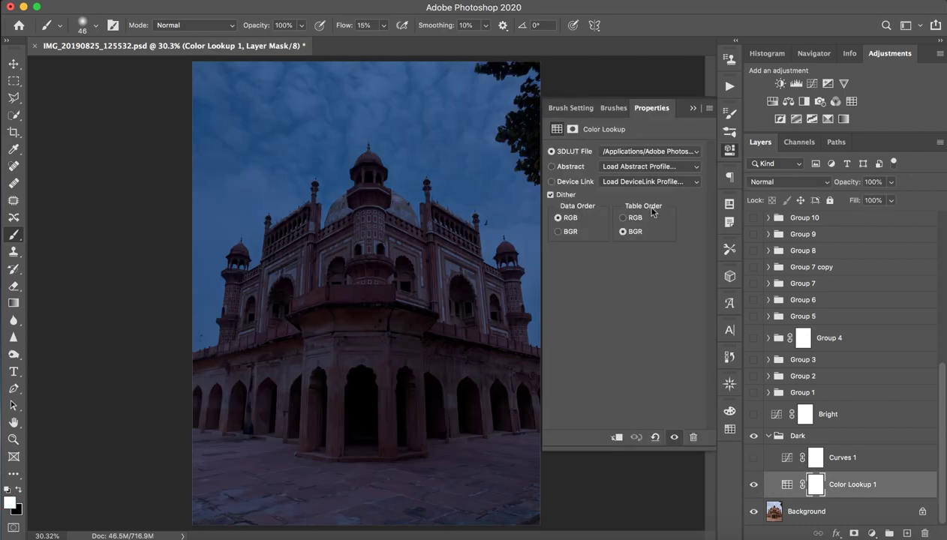
click(650, 152)
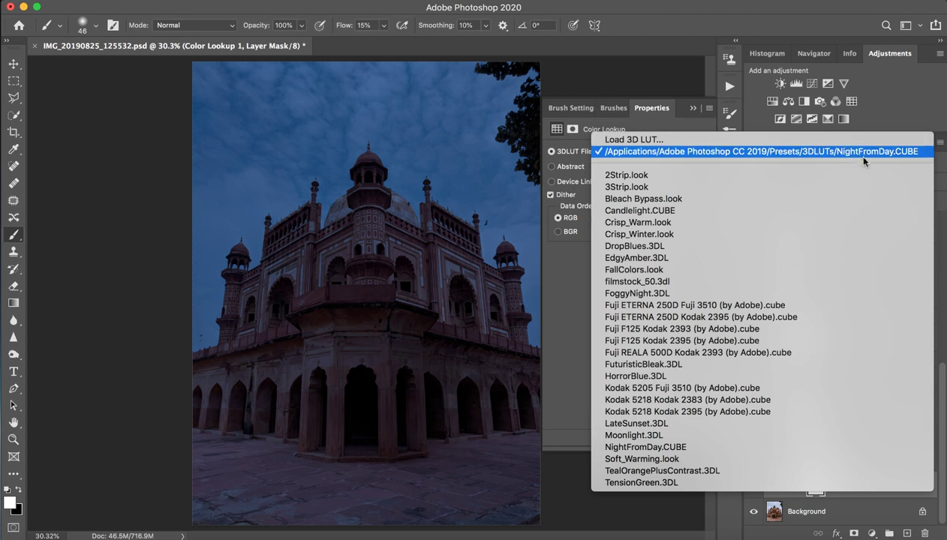
click(619, 447)
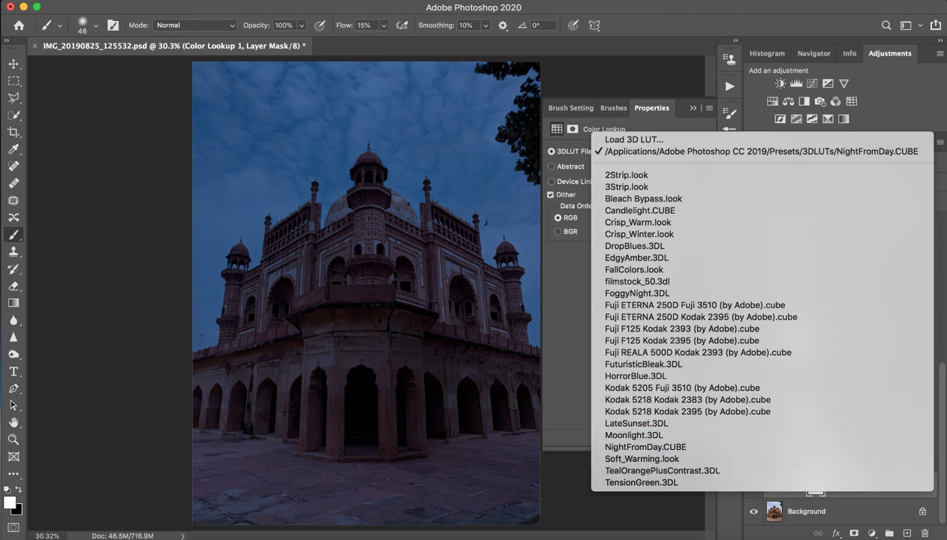
click(692, 108)
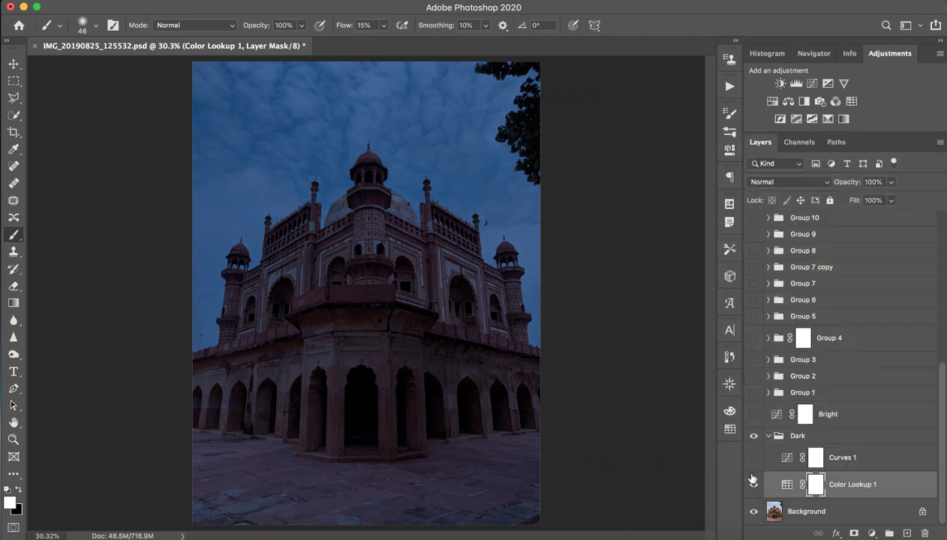
Enable Curves 1, collapse the Dark group, and compare the image with and without its grading.
click(753, 484)
click(753, 483)
click(753, 483)
click(755, 457)
click(767, 436)
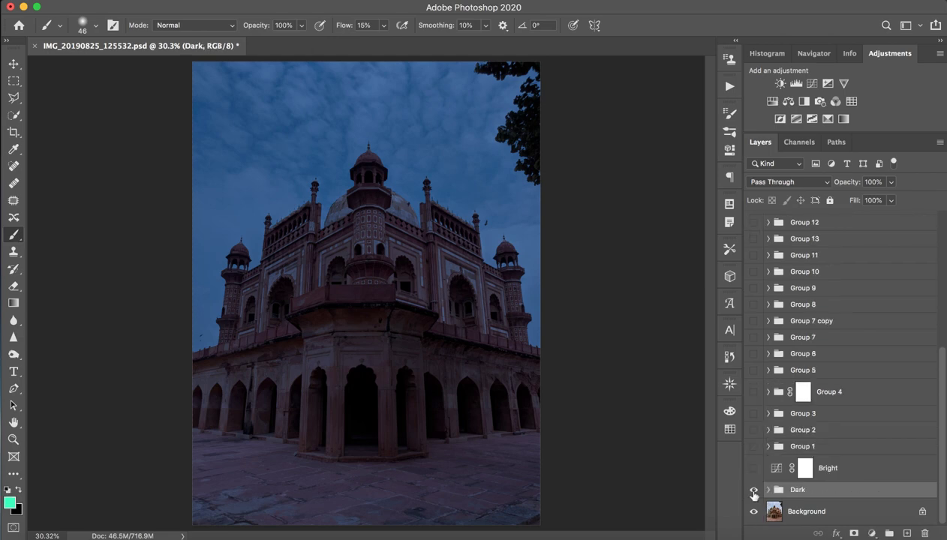
click(755, 489)
drag(834, 184, 885, 186)
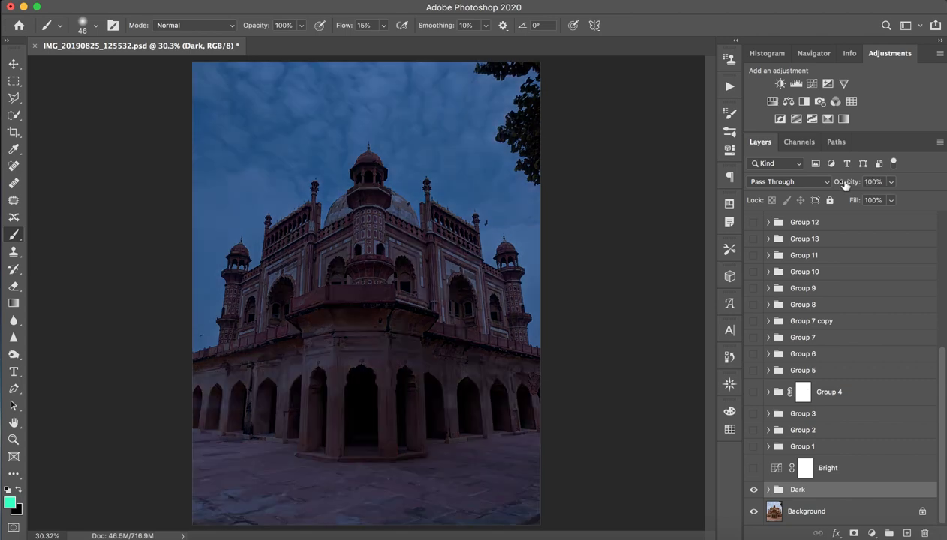
click(753, 490)
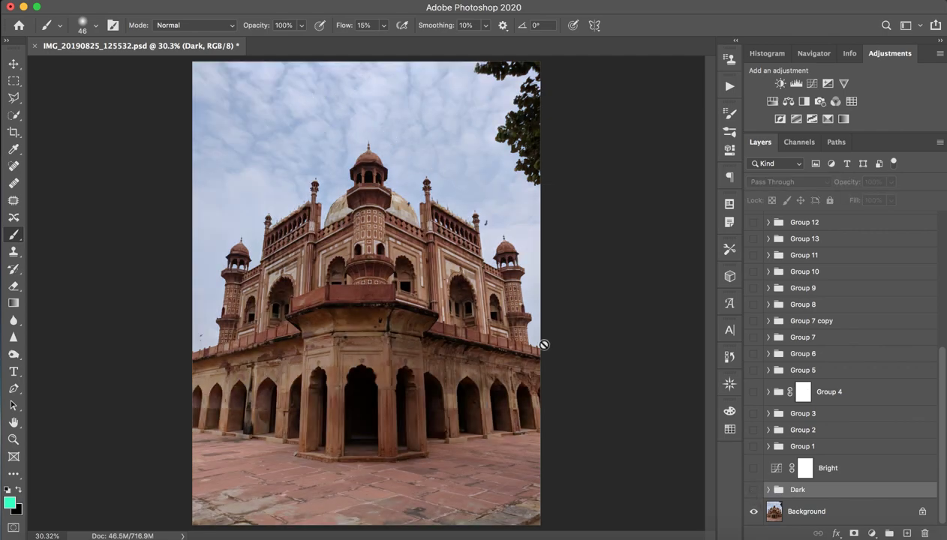
click(753, 491)
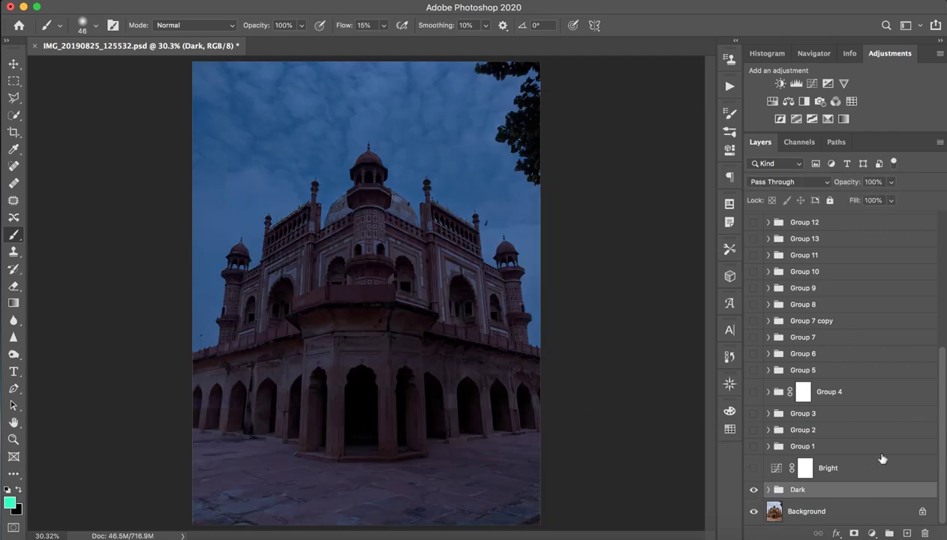
Select and turn on the Bright curves layer, zooming briefly to inspect the monument.
click(871, 470)
click(753, 470)
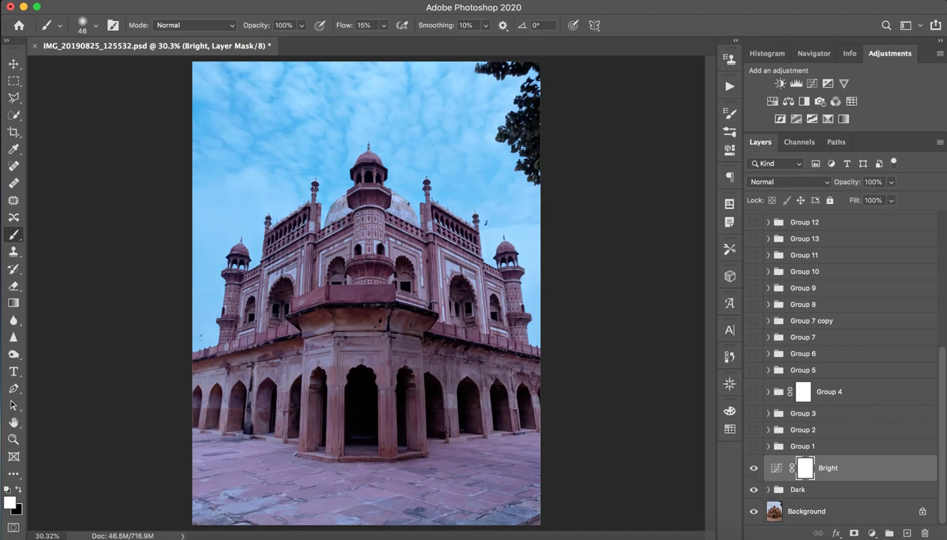
key(z)
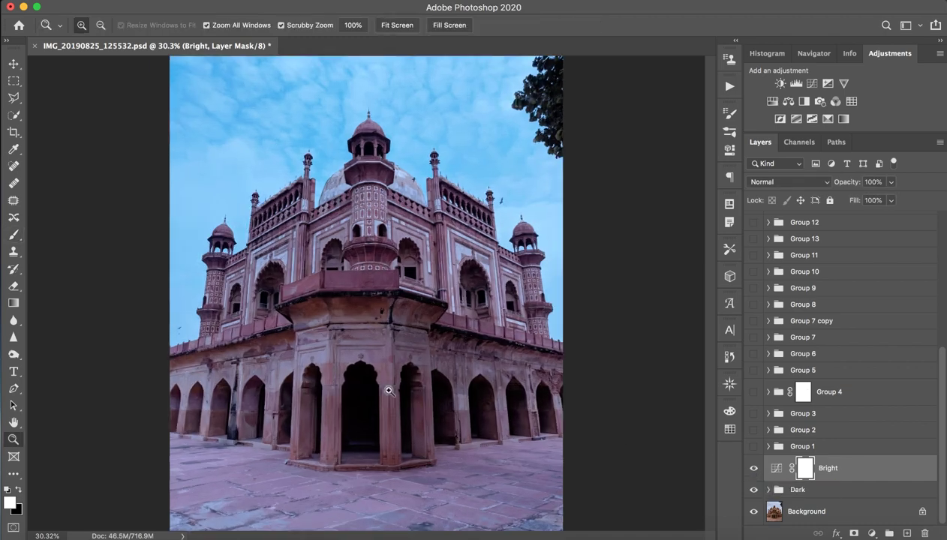
mouse_move(358, 390)
mouse_down()
mouse_move(410, 388)
mouse_move(364, 392)
mouse_up()
key(b)
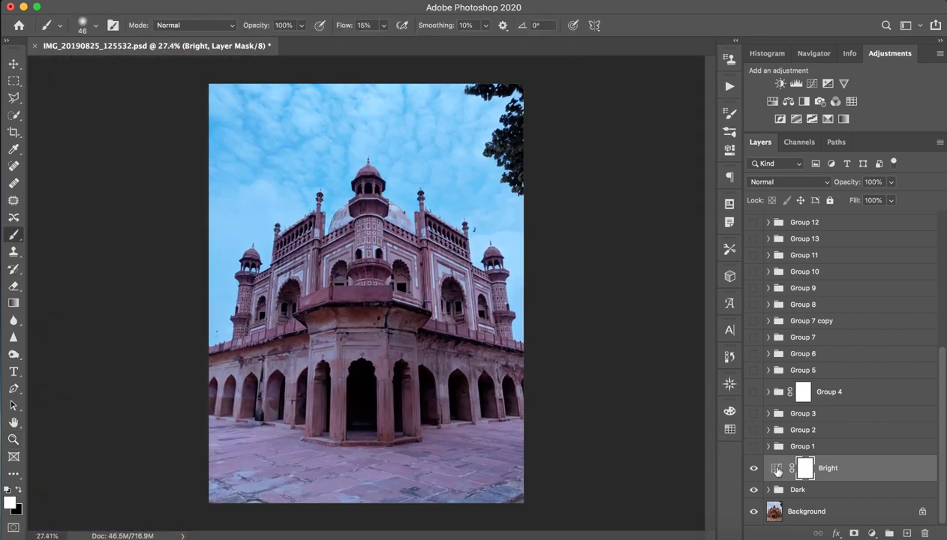
Raise the Bright layer's curve to brighten the image, then toggle Dark and Bright to compare.
double_click(776, 467)
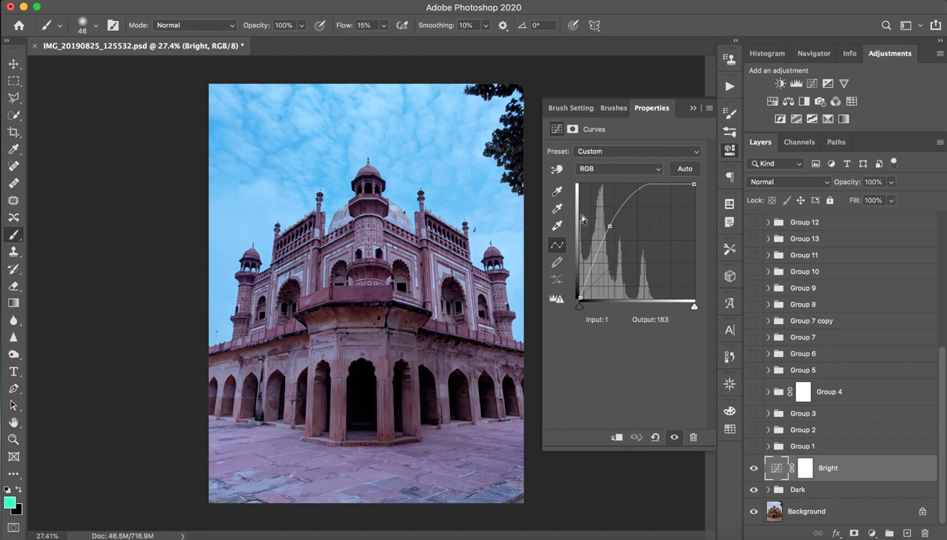
mouse_move(607, 226)
mouse_down()
mouse_move(596, 214)
mouse_move(611, 237)
mouse_move(608, 225)
mouse_up()
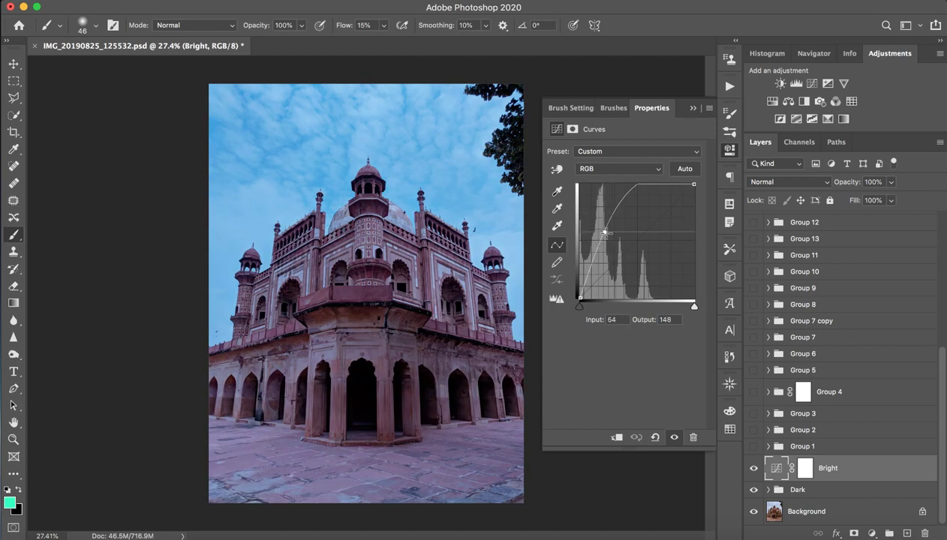
click(688, 109)
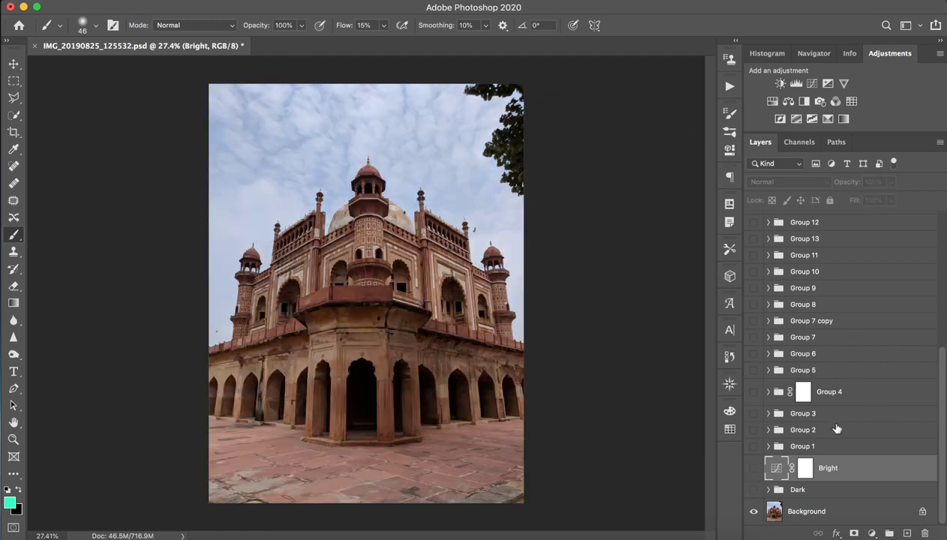
click(754, 468)
click(754, 489)
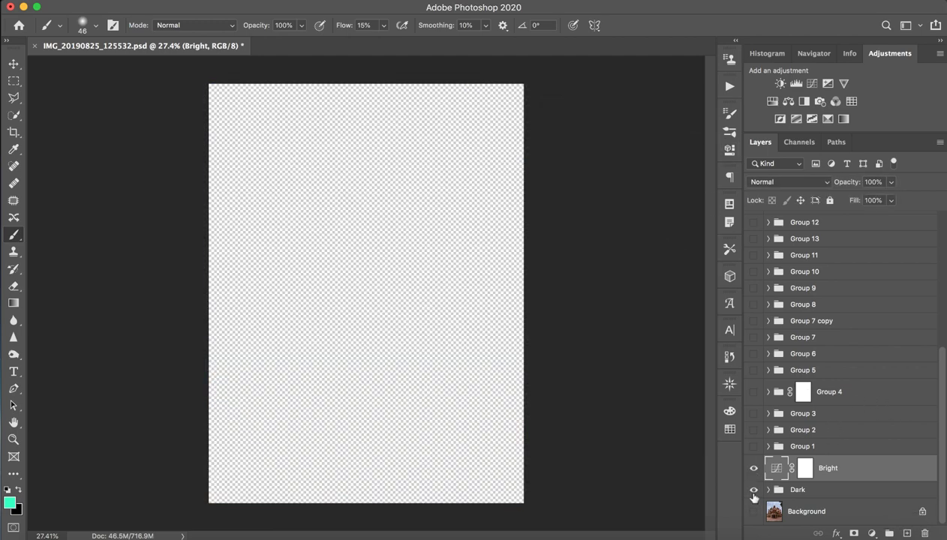
click(754, 468)
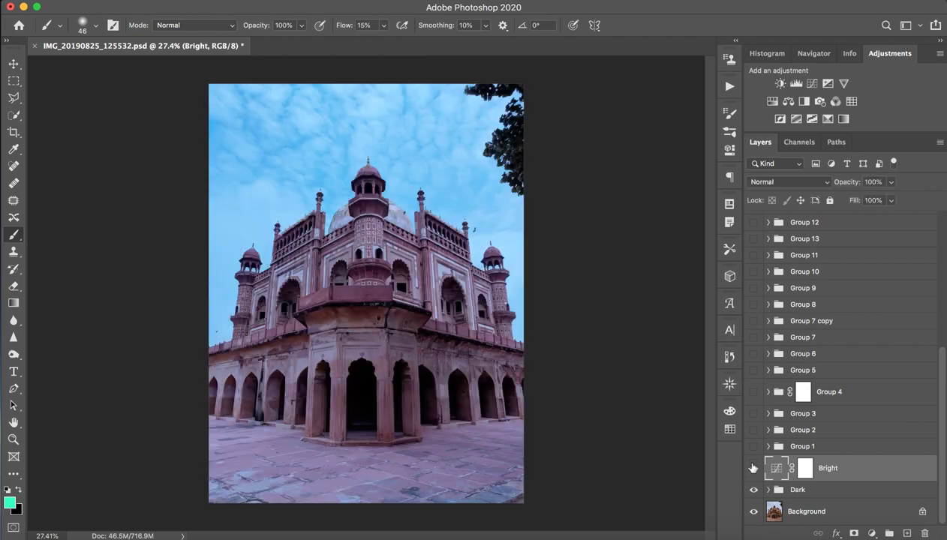
Show Group 1's orange arch glow and zoom in on the glowing arch.
click(786, 448)
click(754, 447)
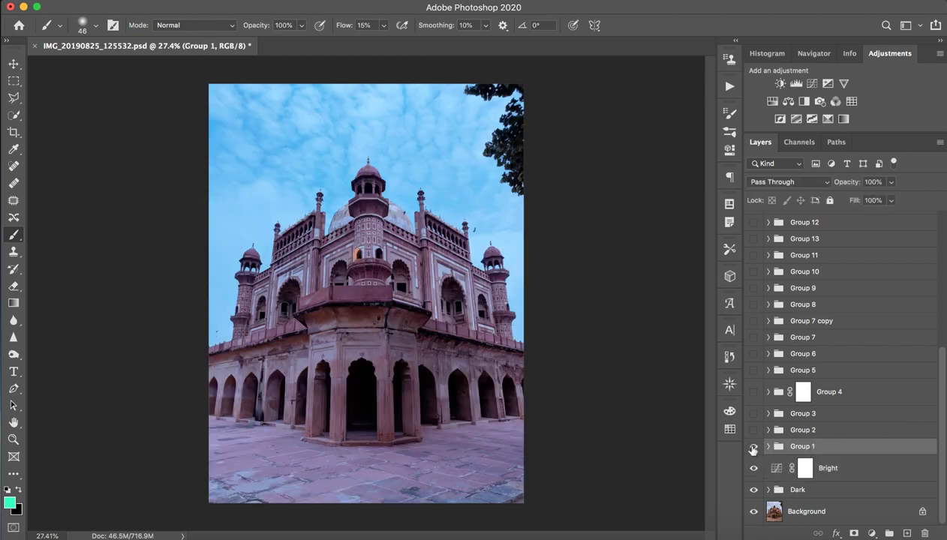
key(z)
drag(354, 254, 503, 253)
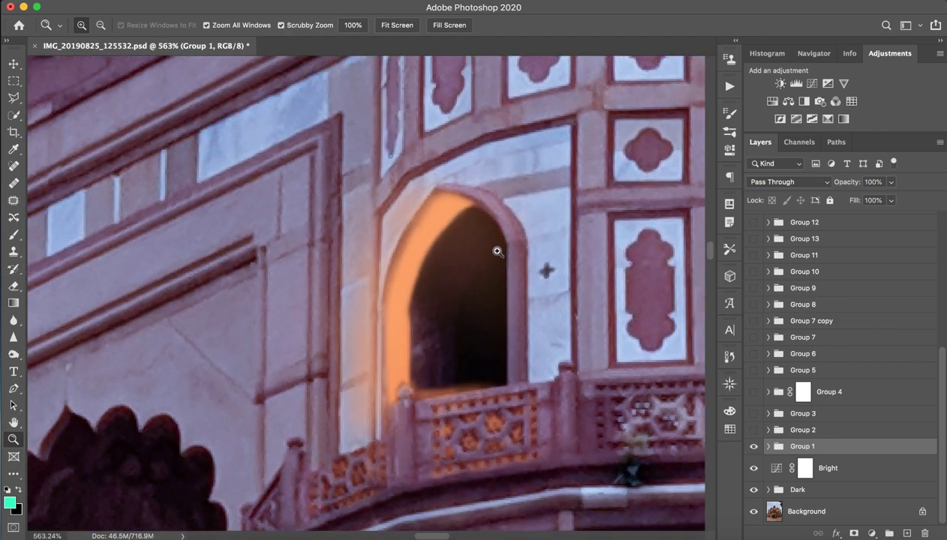
drag(503, 254, 491, 249)
key(b)
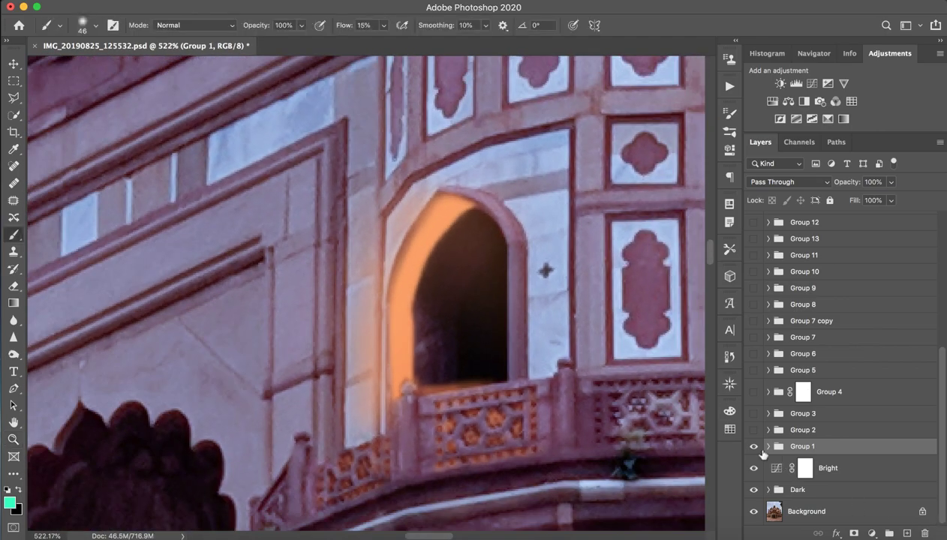
Hide the Bright layer, zoom out to the facade, and compare the arch with and without its glow.
click(754, 469)
key(z)
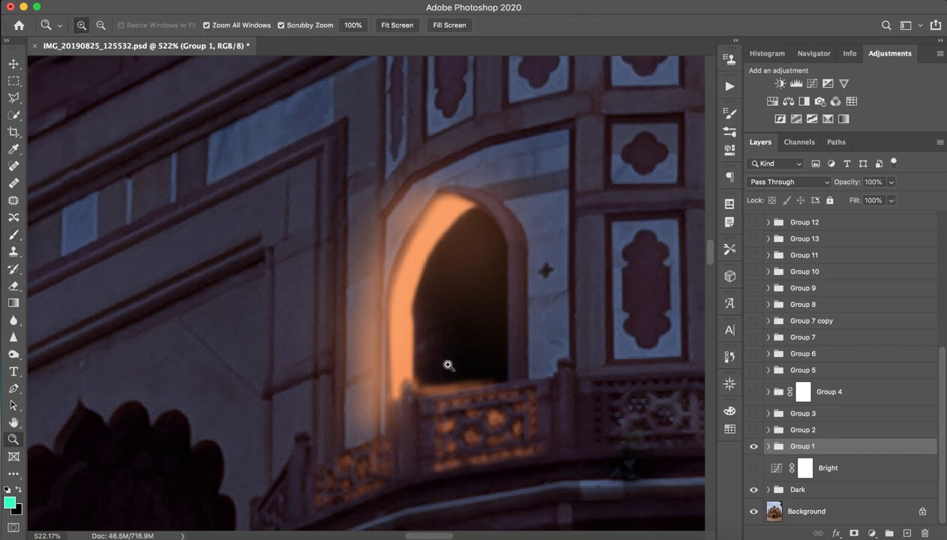
mouse_move(448, 363)
mouse_down()
mouse_move(360, 373)
mouse_move(417, 376)
mouse_up()
key(b)
click(754, 448)
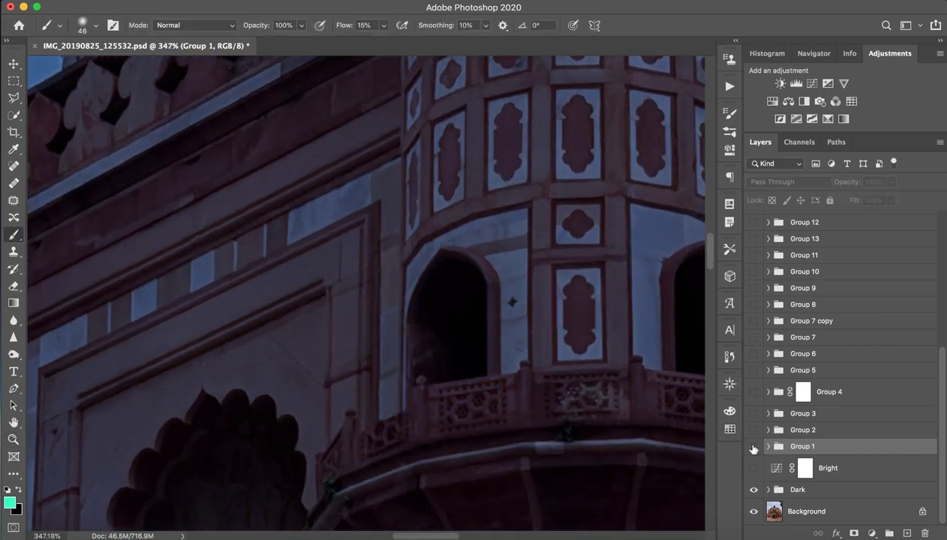
click(754, 448)
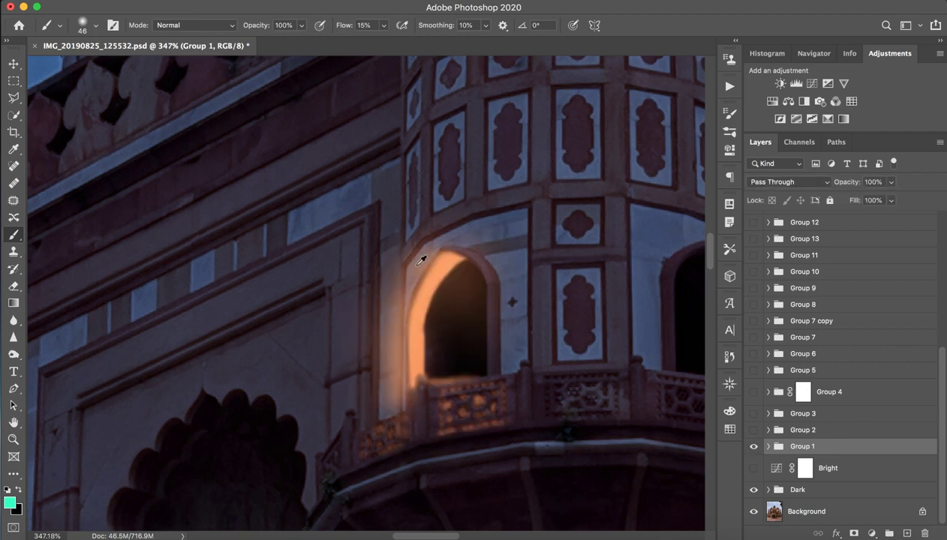
Sample the arch's orange glow and make it a brighter, lighter orange foreground colour.
alt+click(442, 262)
click(9, 502)
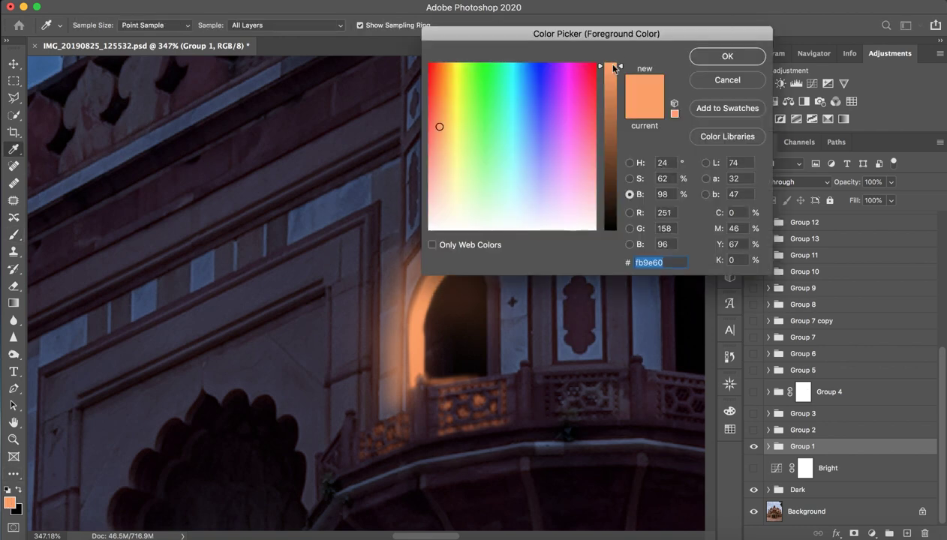
drag(614, 68, 613, 42)
drag(441, 128, 446, 133)
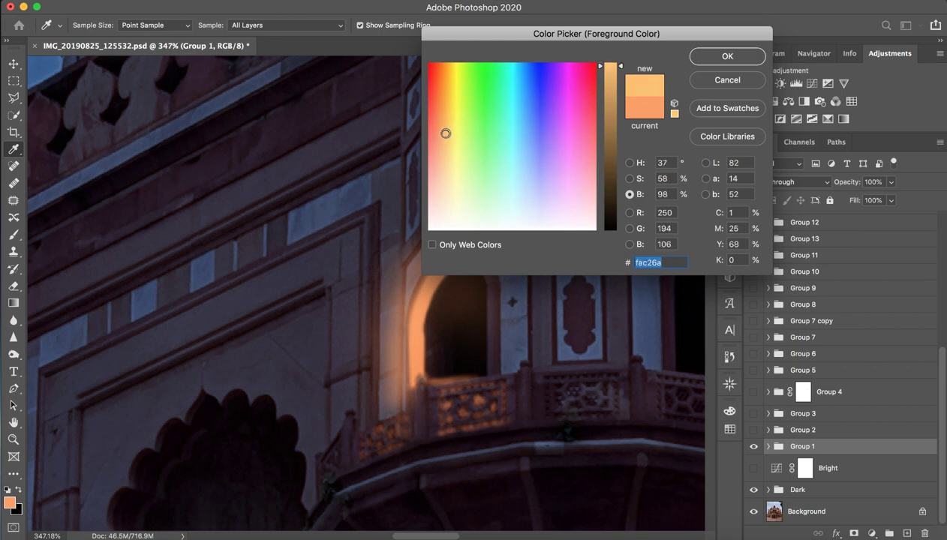
click(724, 56)
key(b)
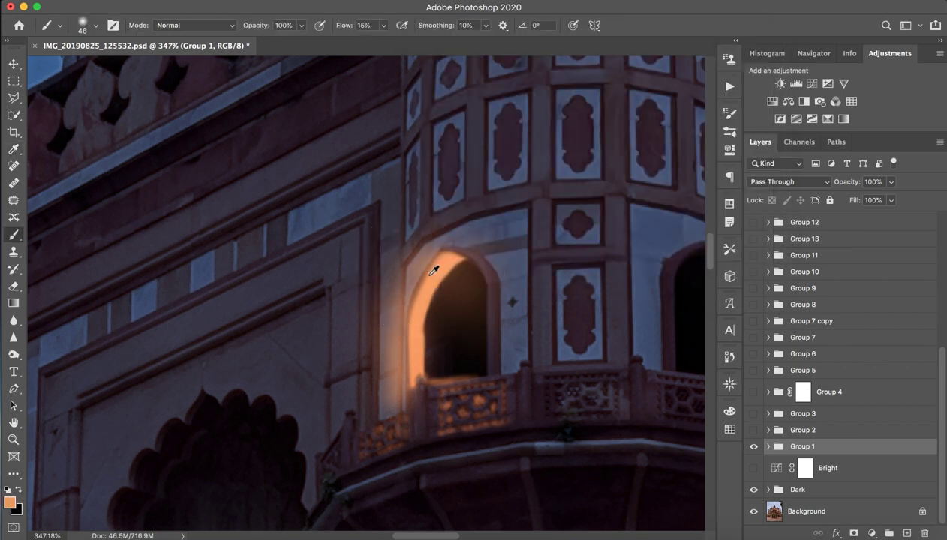
Cancel the background colour picker and reconfirm the lighter orange foreground colour.
click(17, 509)
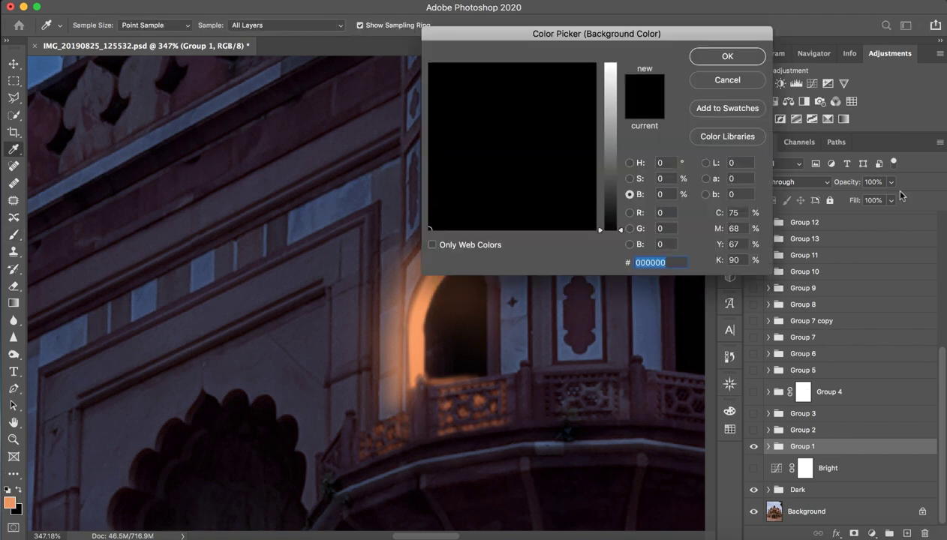
click(717, 88)
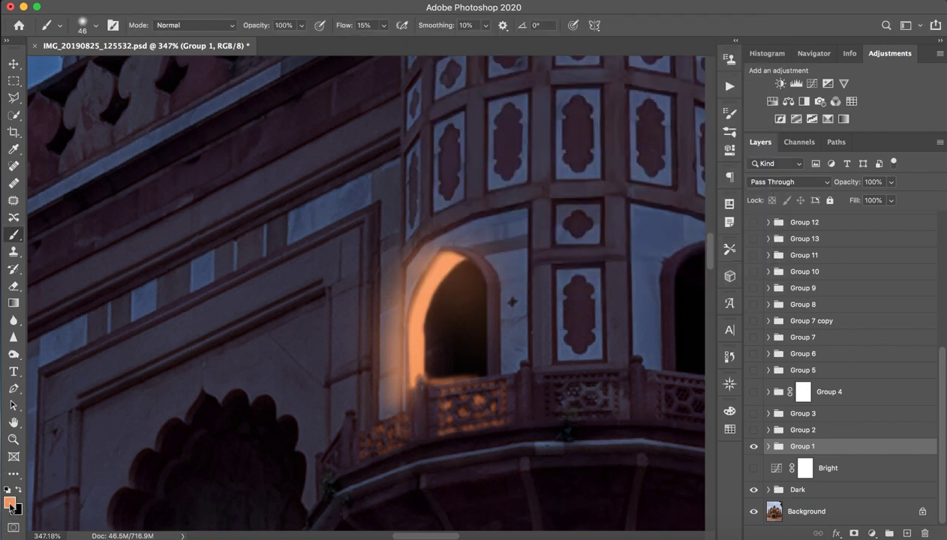
click(10, 501)
click(724, 56)
Expand Group 1 and toggle Layers 3, 2 and 1 to compare each orange glow.
click(767, 447)
scroll(767, 450, down, 4)
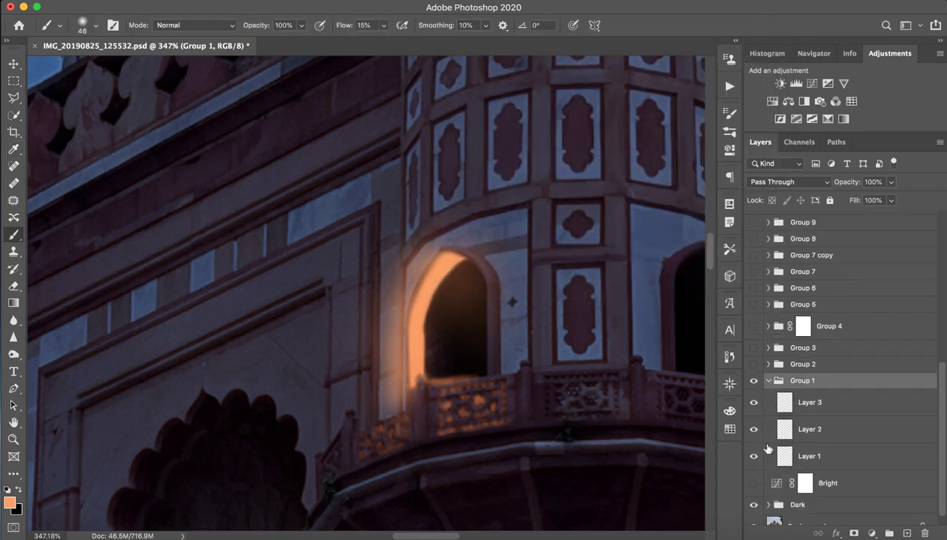
click(753, 403)
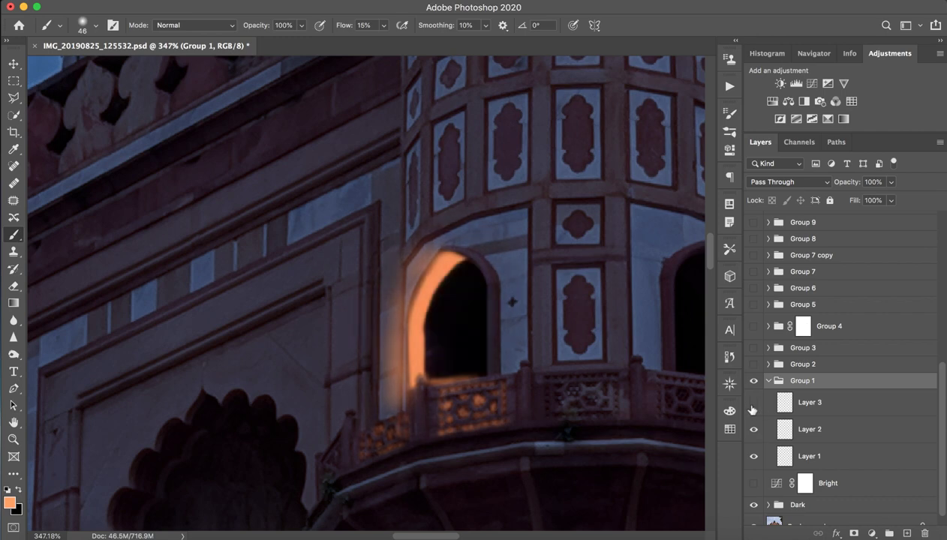
click(753, 429)
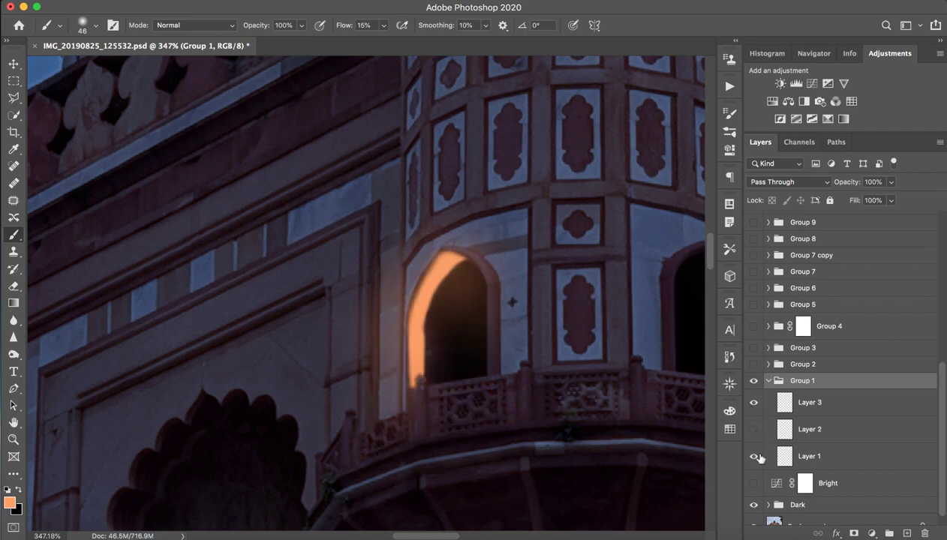
click(753, 456)
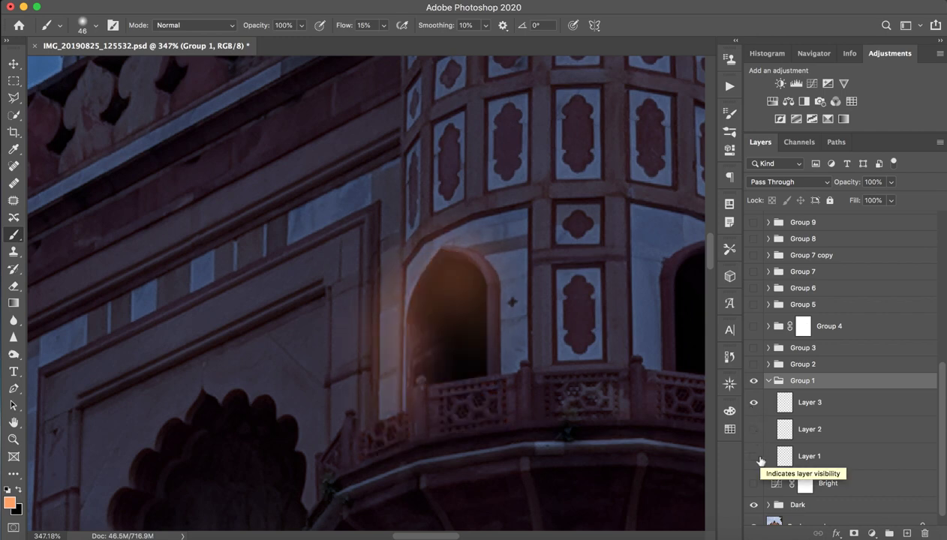
click(755, 457)
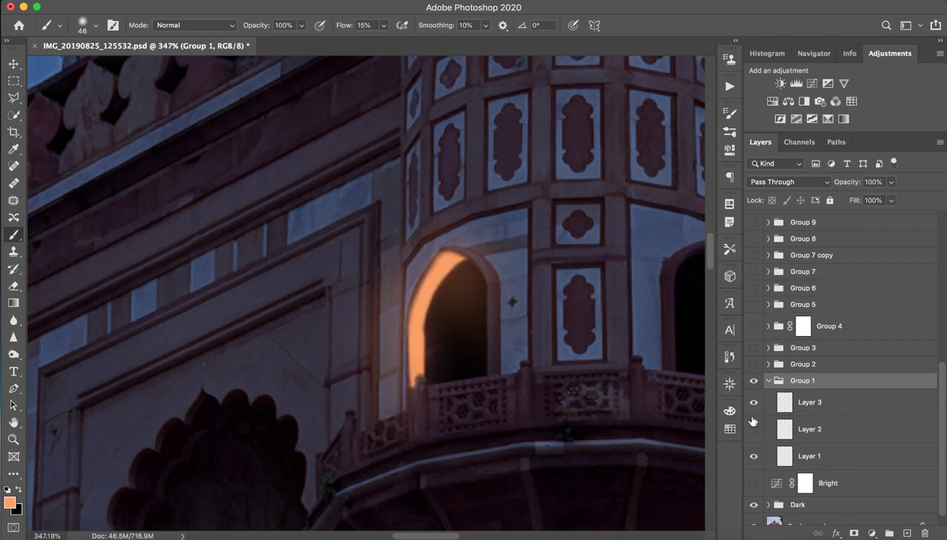
click(755, 431)
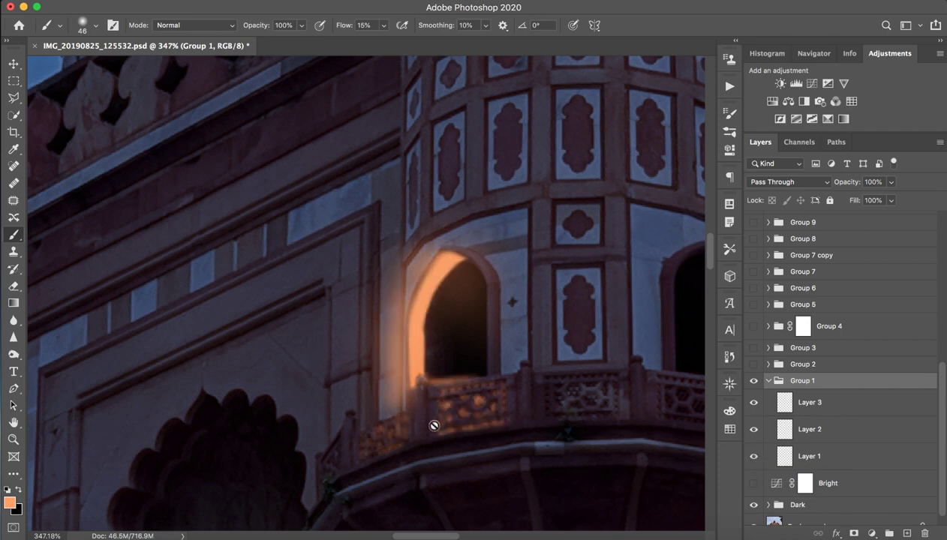
Compare Layer 3's glow, keep its Screen blend mode, and hide the whole Group 1.
click(765, 406)
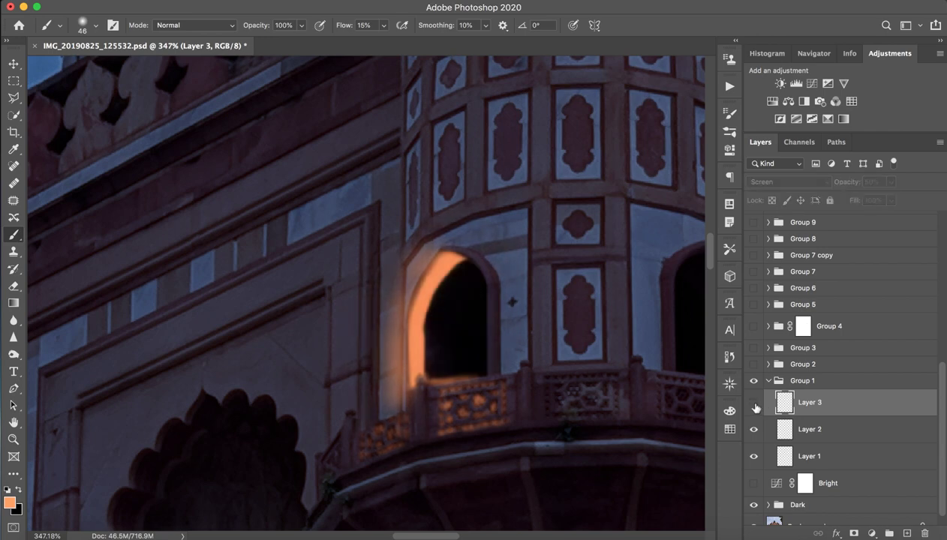
click(755, 405)
click(755, 405)
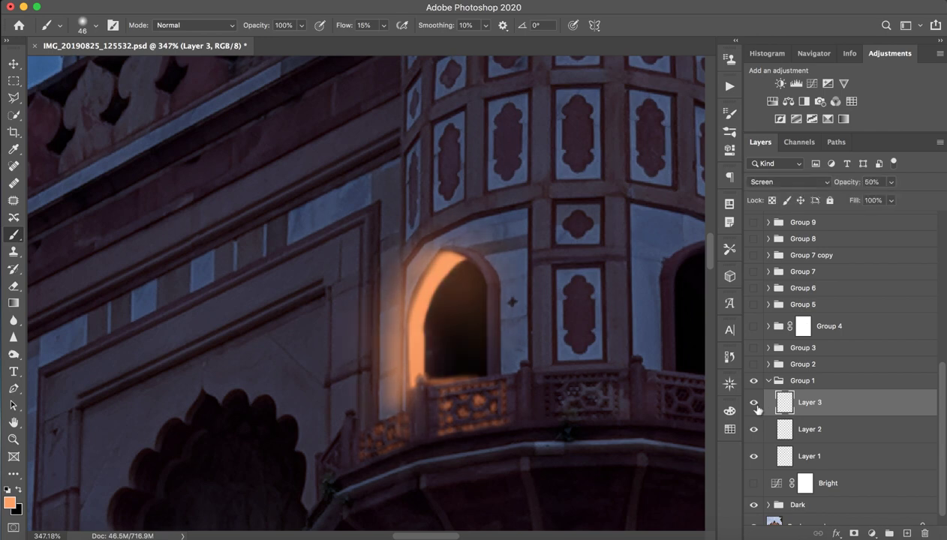
click(755, 404)
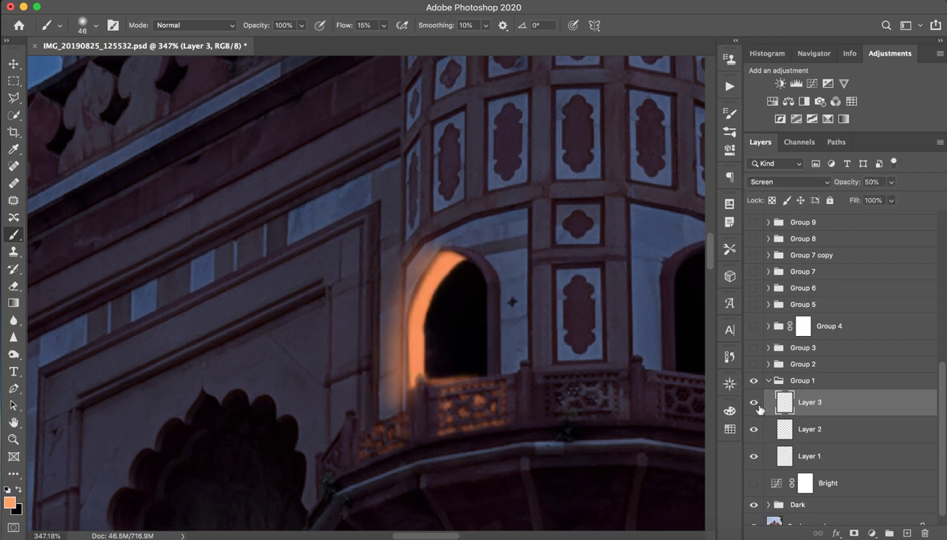
click(787, 181)
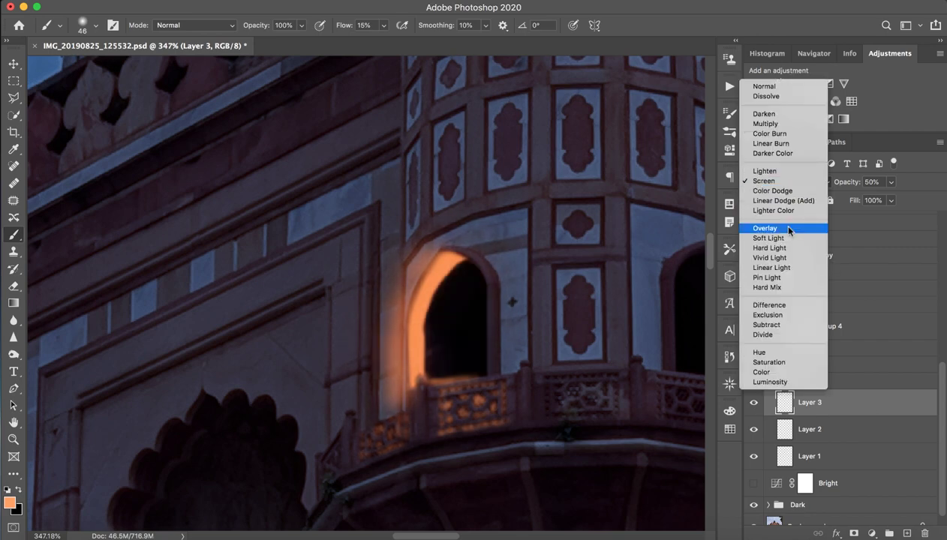
click(892, 244)
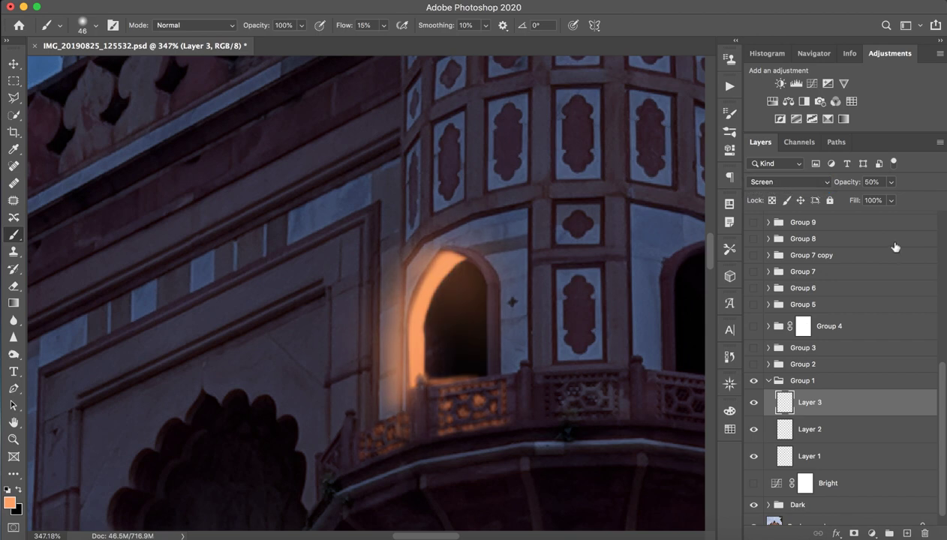
click(754, 382)
Collapse Group 1, add new empty Layer 41, zoom in on the central arch, and show Bright.
click(767, 381)
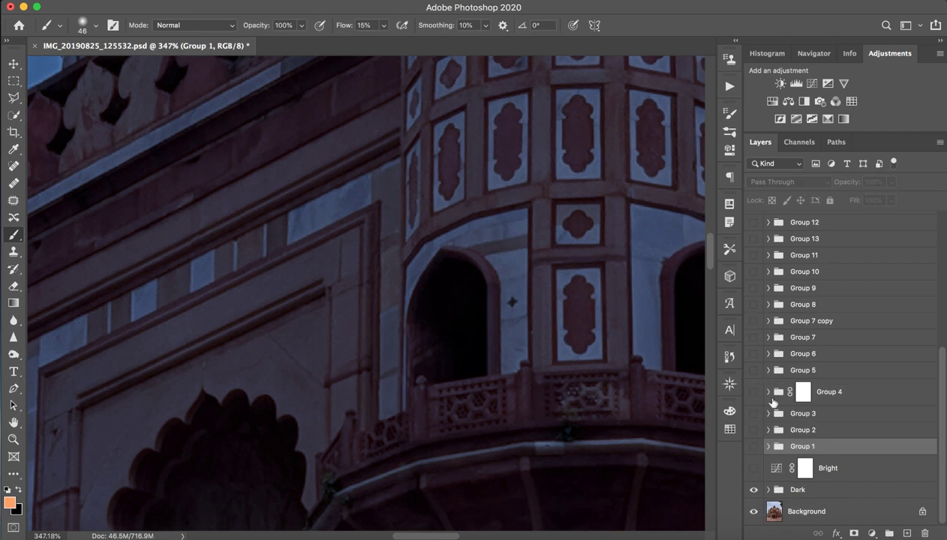
click(907, 533)
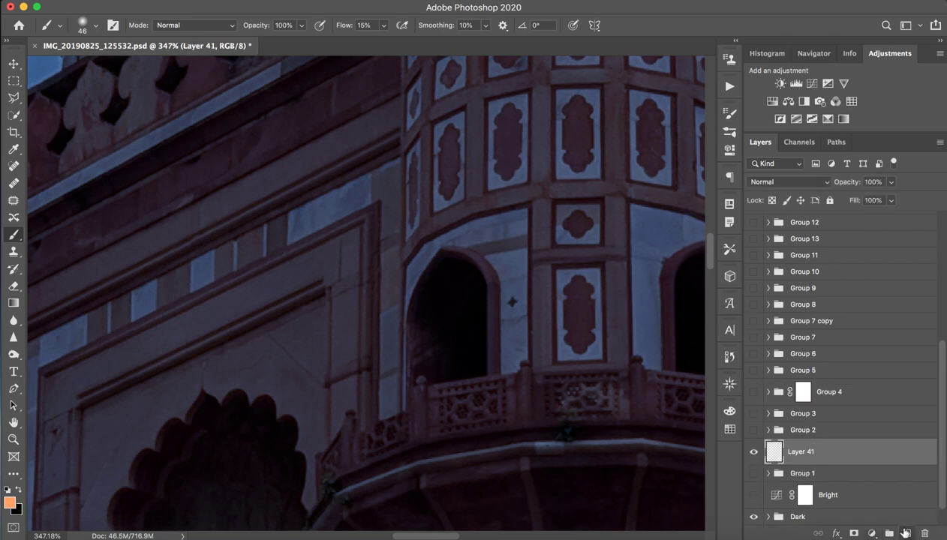
key(z)
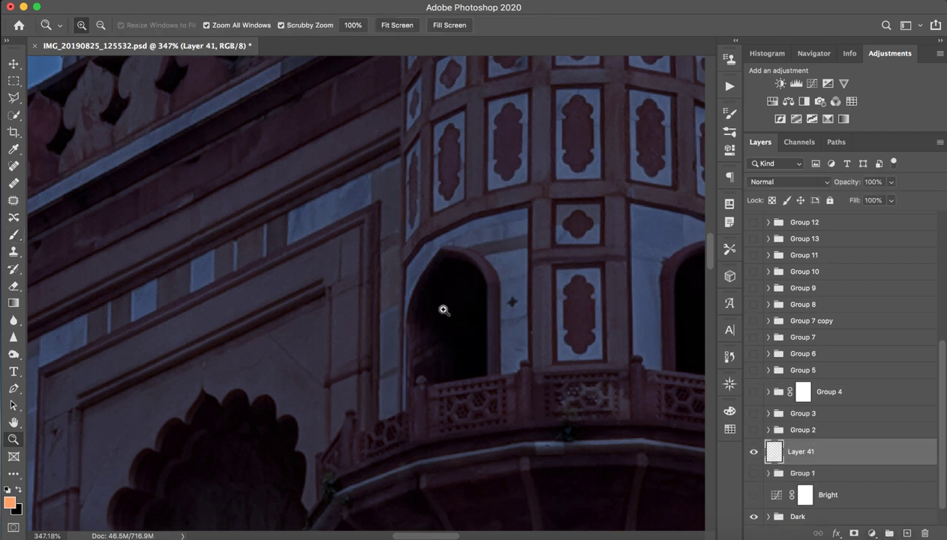
click(443, 307)
key(b)
scroll(455, 355, down, 2)
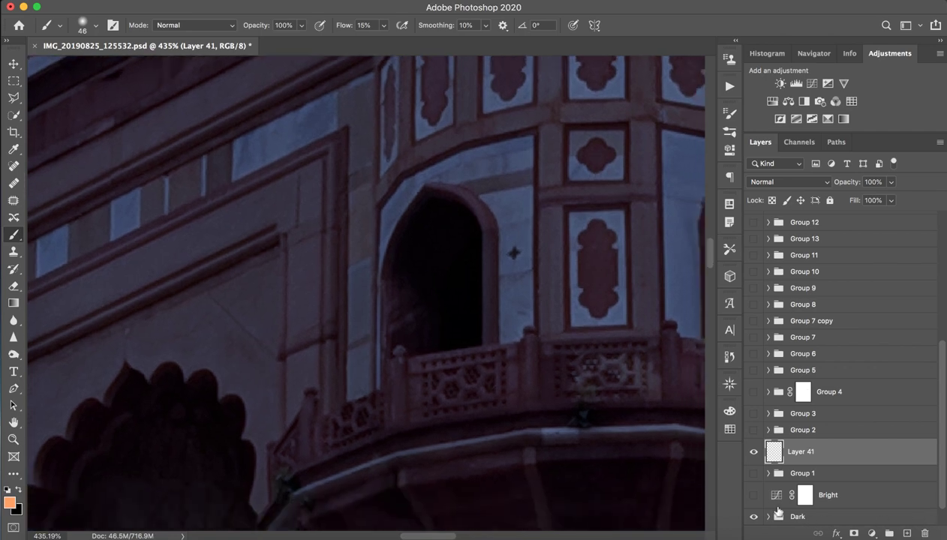
click(753, 496)
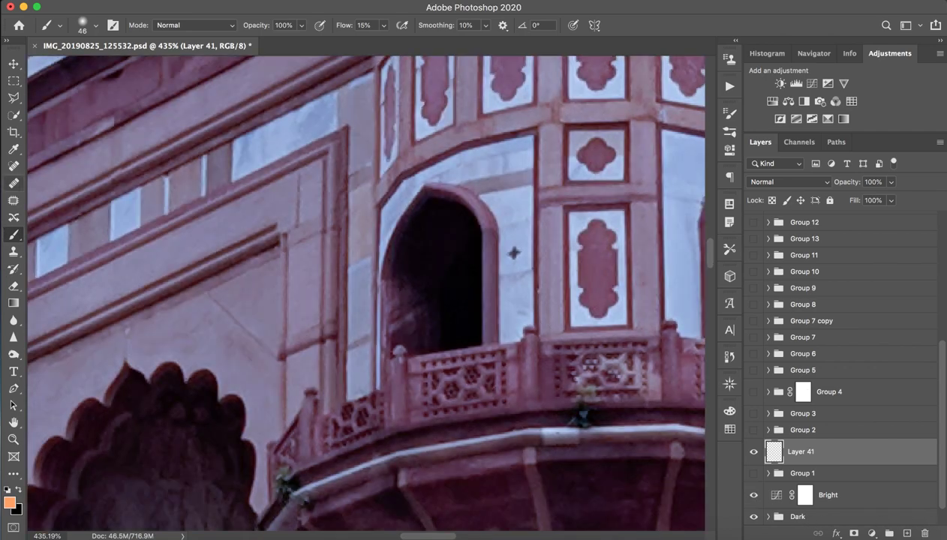
With the Pen tool, start a curved path from the arch's top down to the balcony rail.
click(12, 389)
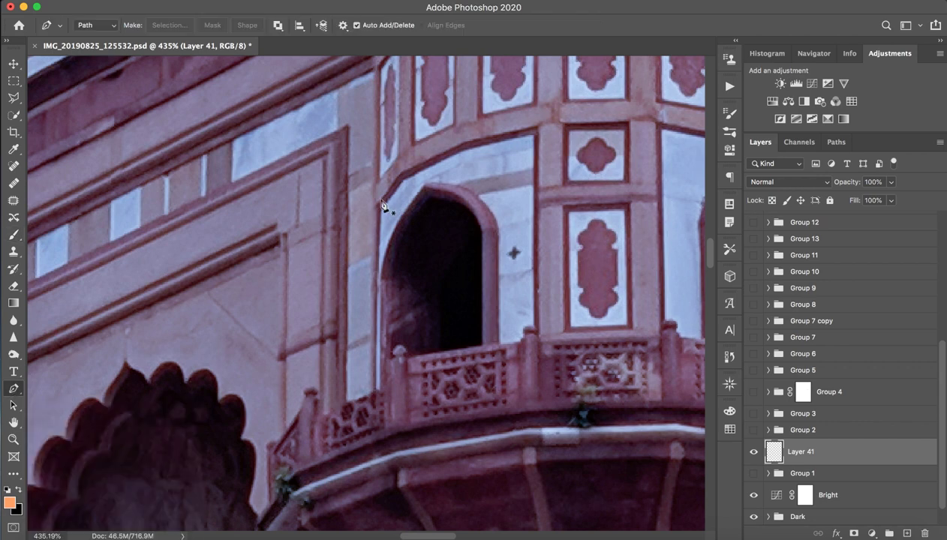
click(430, 198)
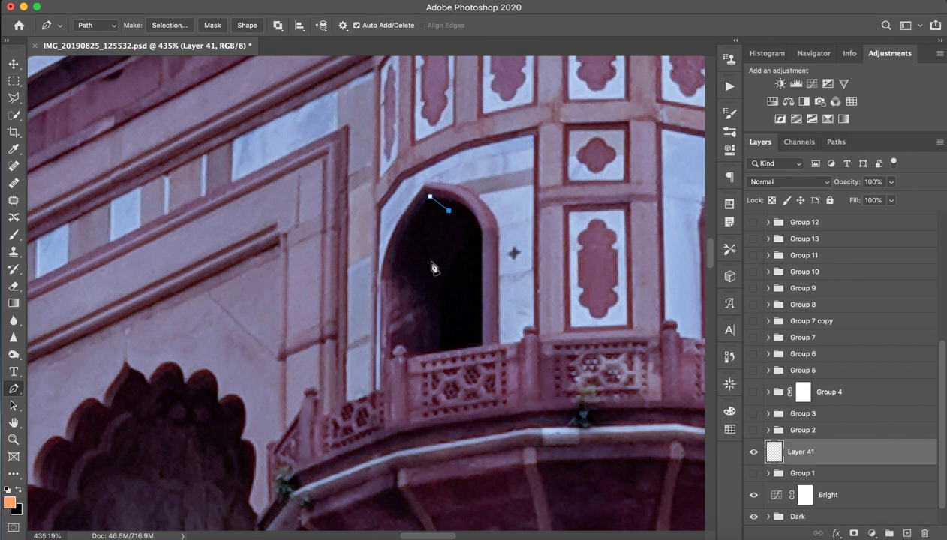
drag(424, 351, 441, 475)
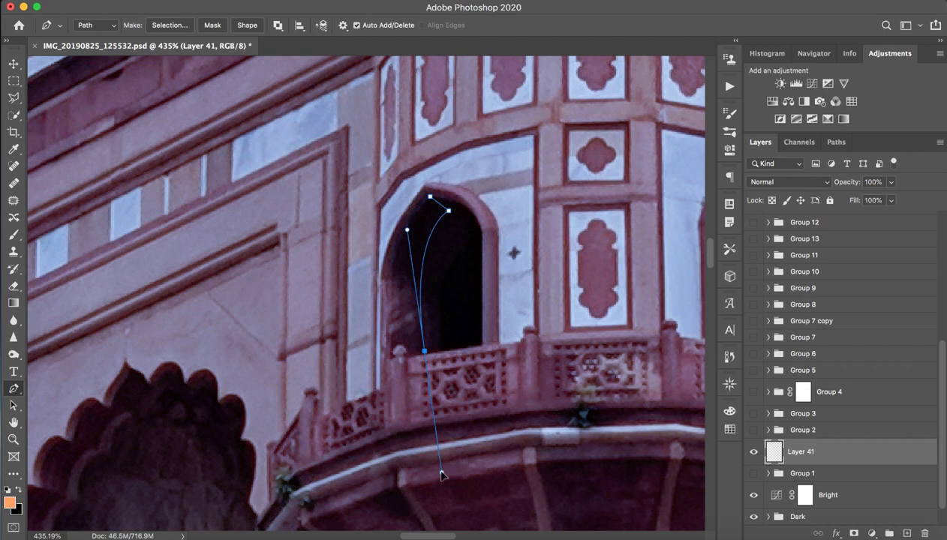
drag(441, 475, 429, 475)
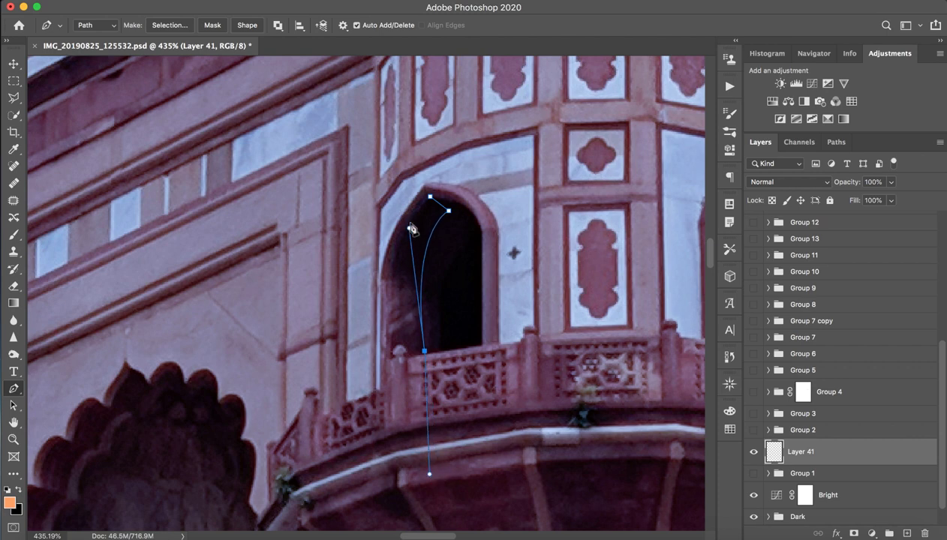
drag(410, 228, 409, 238)
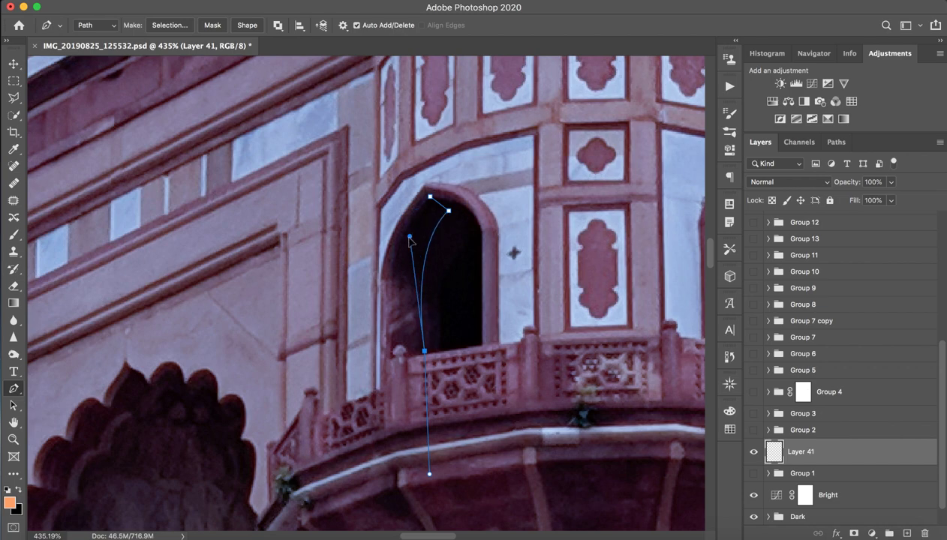
Zoom in to shorten the lower point's handle and remove the stray point below the rail.
key(z)
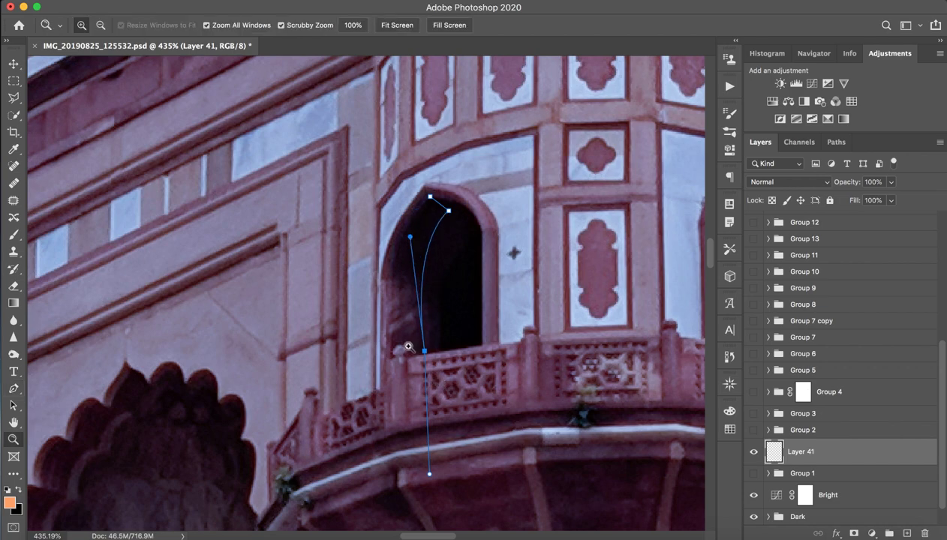
drag(409, 346, 466, 367)
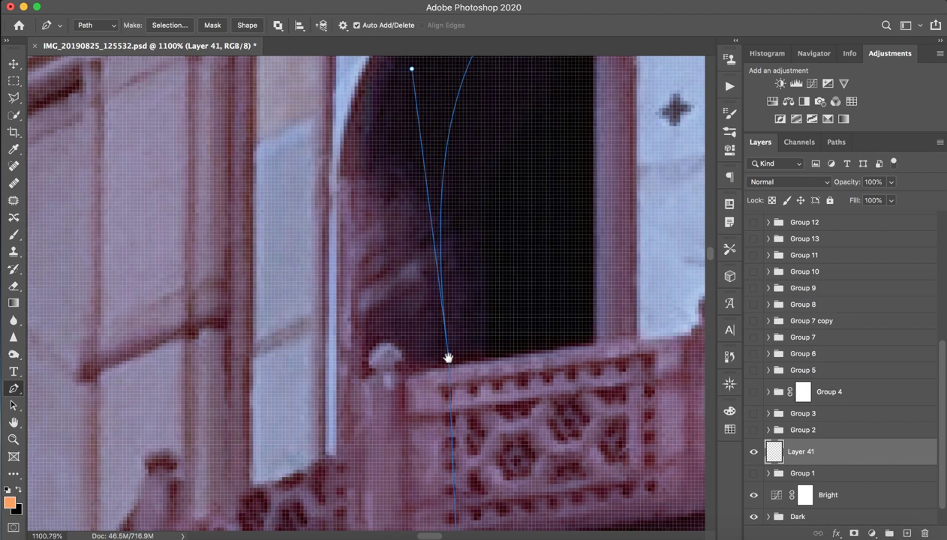
mouse_move(450, 364)
mouse_down()
mouse_move(418, 370)
mouse_move(443, 365)
mouse_up()
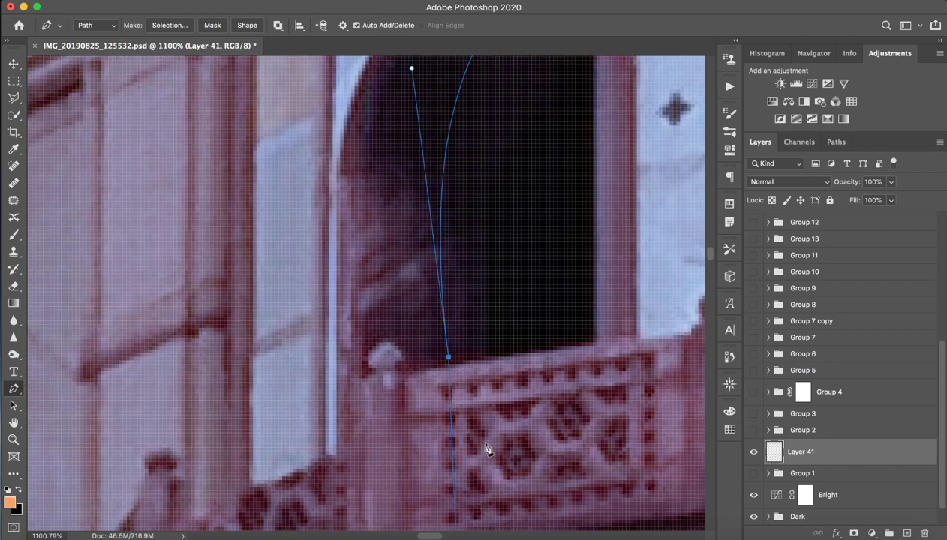
scroll(486, 447, down, 5)
click(461, 492)
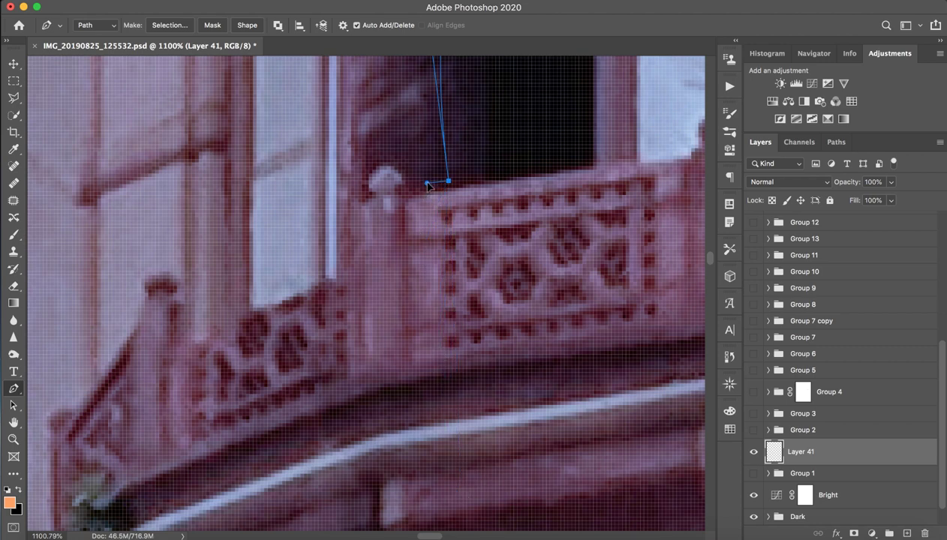
Extend the path left along the rail with curved points over the post.
click(406, 183)
drag(379, 163, 370, 175)
mouse_move(383, 200)
mouse_down()
mouse_move(388, 207)
mouse_move(358, 199)
mouse_move(311, 313)
mouse_move(274, 456)
mouse_up()
click(354, 199)
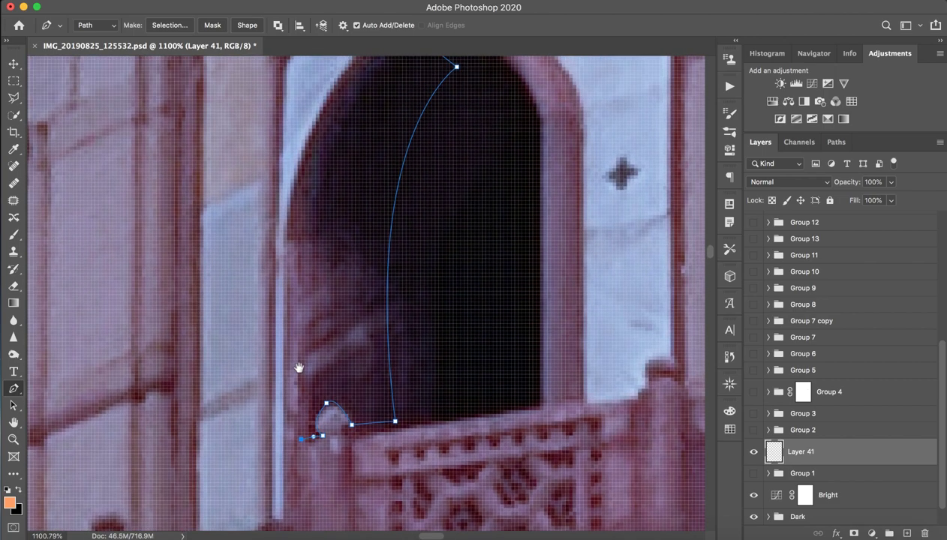
drag(286, 225, 288, 196)
Undo stray points and continue the path up the arch's left edge to its peak.
key(ctrl+z)
drag(304, 445, 293, 445)
key(ctrl+z)
key(ctrl+z)
mouse_move(291, 201)
mouse_down()
mouse_move(295, 168)
mouse_move(191, 413)
mouse_up()
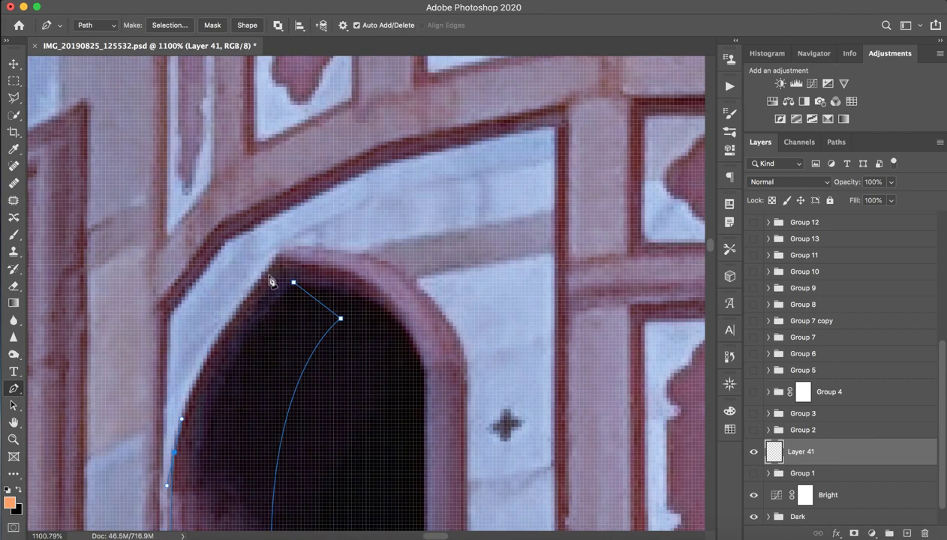
mouse_move(268, 275)
mouse_down()
mouse_move(330, 215)
mouse_move(282, 257)
mouse_up()
drag(285, 264, 281, 280)
Convert the path to a selection with 0 feather and fill it with foreground orange on Layer 41.
right_click(279, 323)
click(297, 381)
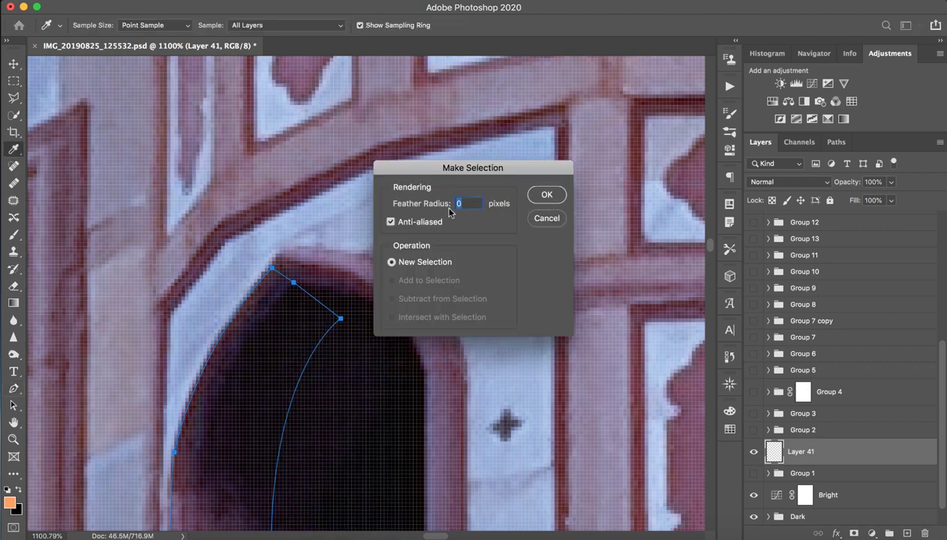
click(559, 196)
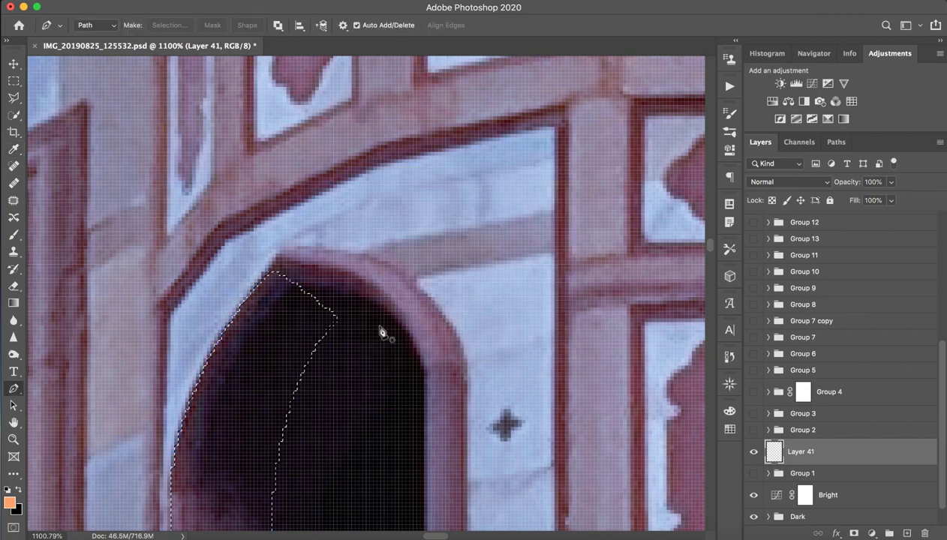
key(z)
drag(328, 330, 260, 353)
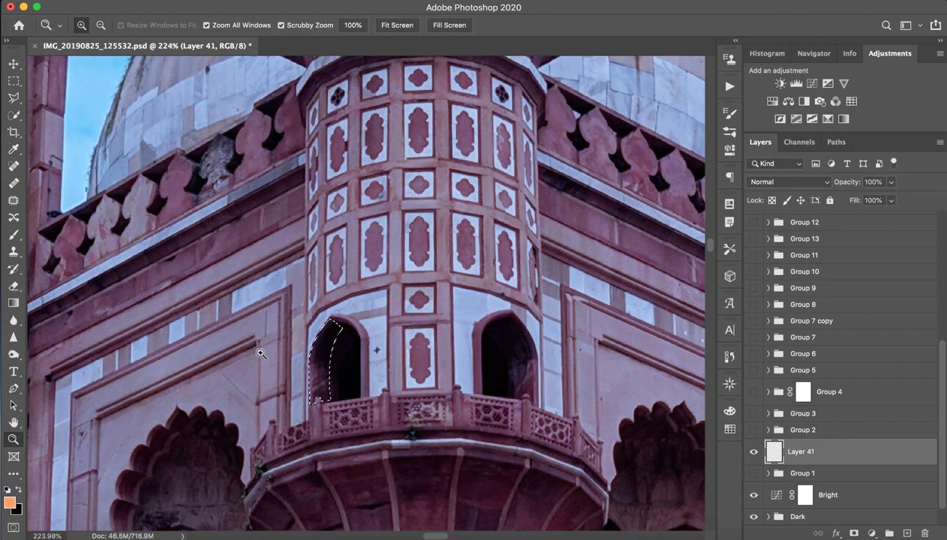
key(p)
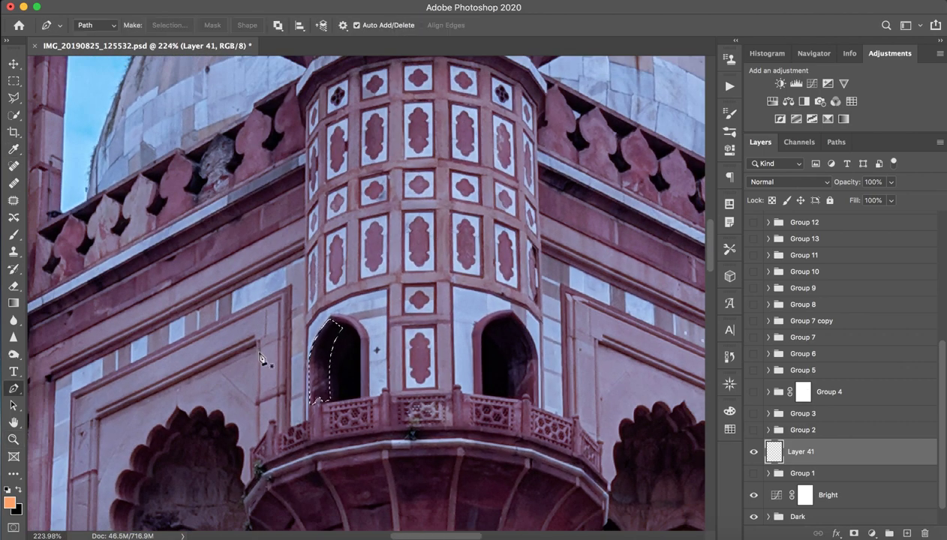
key(alt+BackSpace)
key(ctrl+d)
Compare the flat orange fill against the Group 1 and Group 2 glows by toggling their visibility.
key(z)
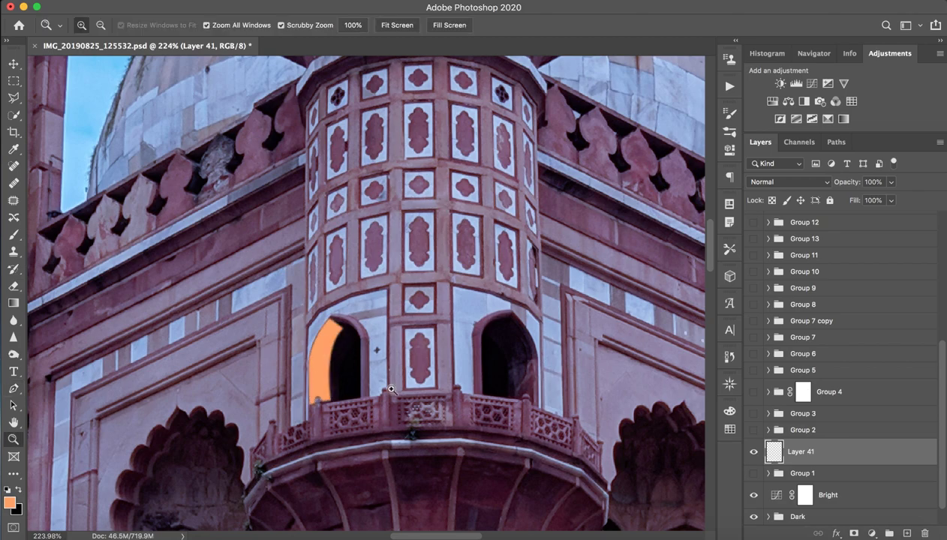
drag(383, 379, 355, 306)
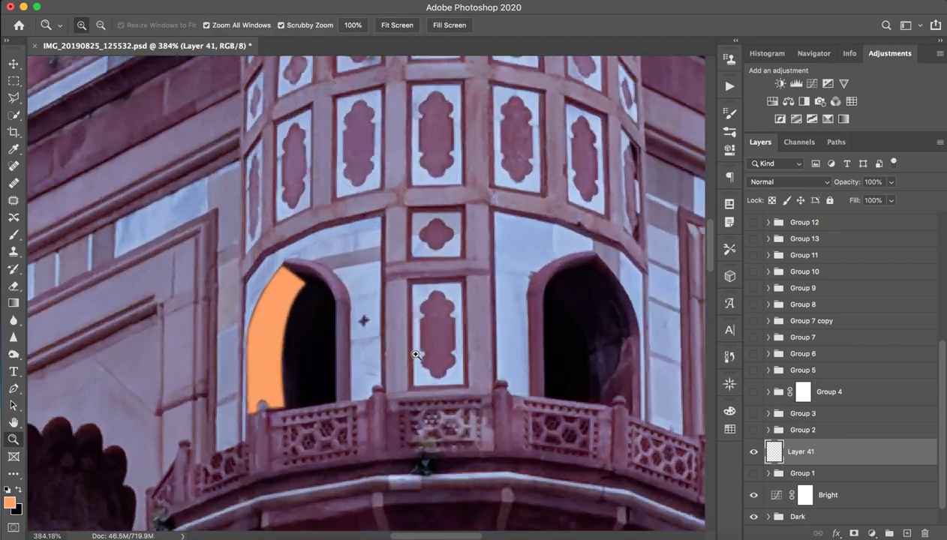
key(p)
scroll(355, 306, left, 5)
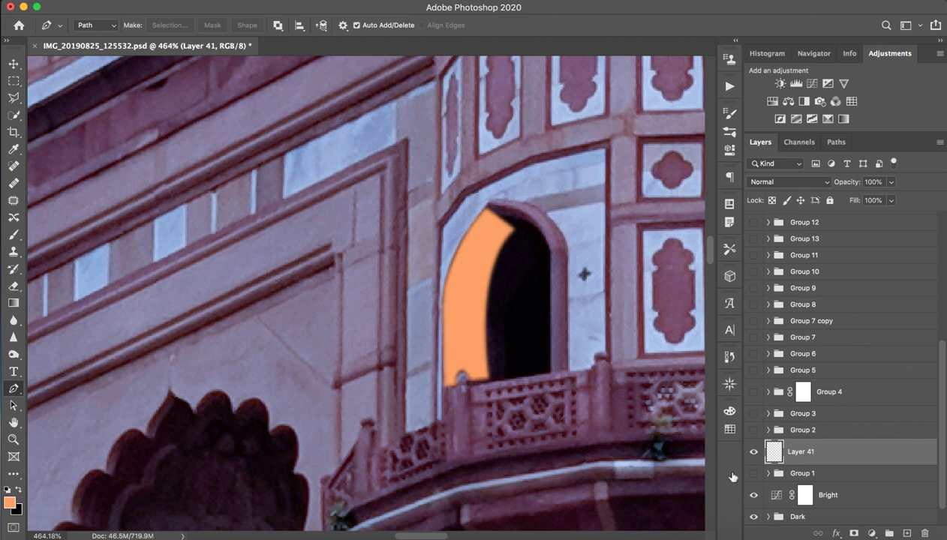
click(754, 451)
click(754, 473)
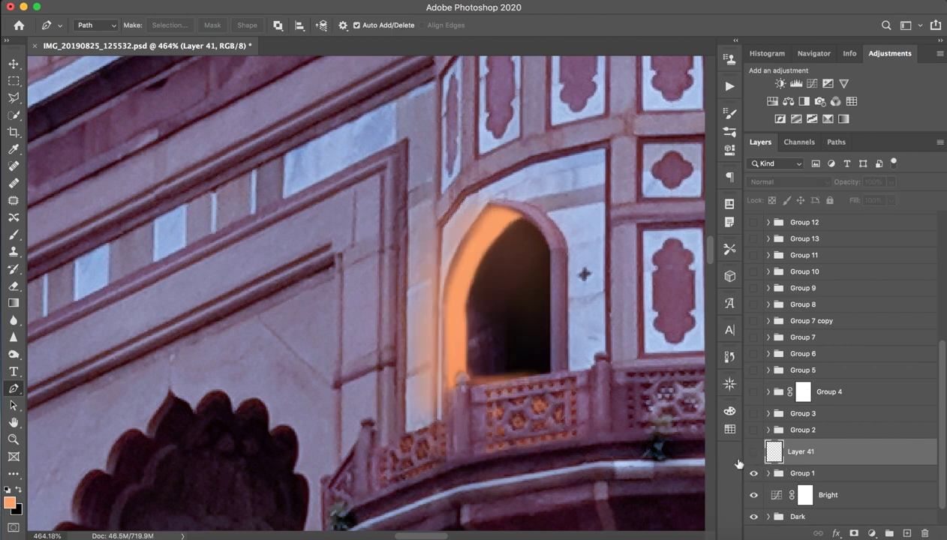
click(754, 451)
click(753, 430)
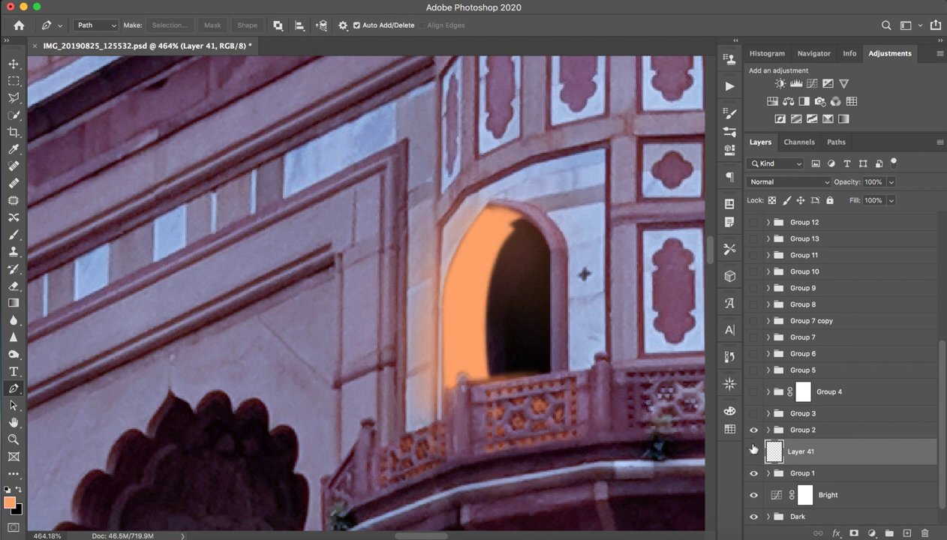
click(753, 452)
click(754, 430)
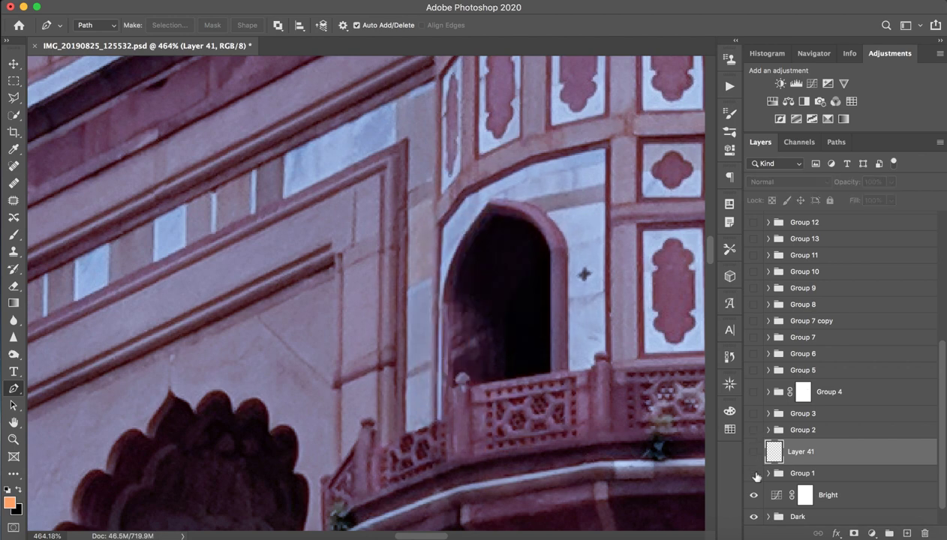
click(753, 451)
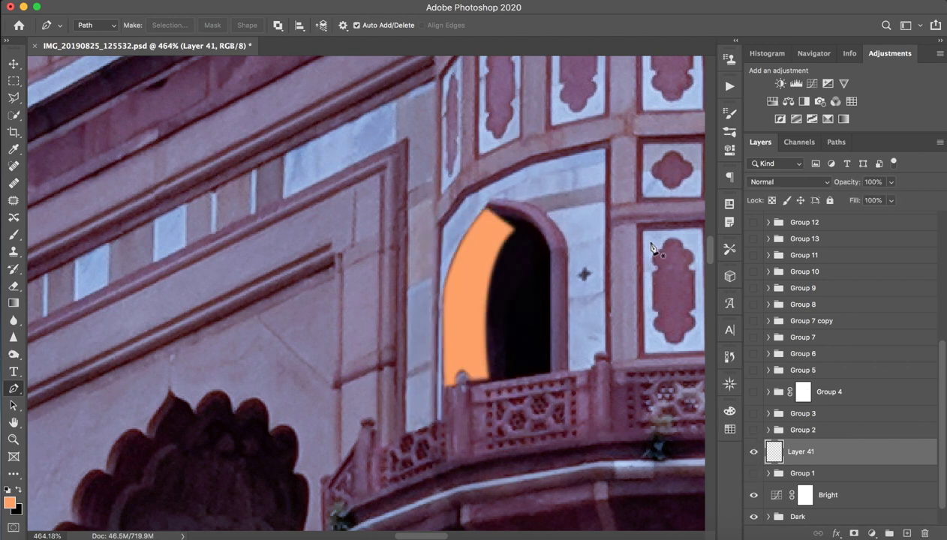
Zoom in on the arch's peak and paint orange over its gaps with a small 7 px brush.
key(z)
drag(494, 207, 549, 211)
key(b)
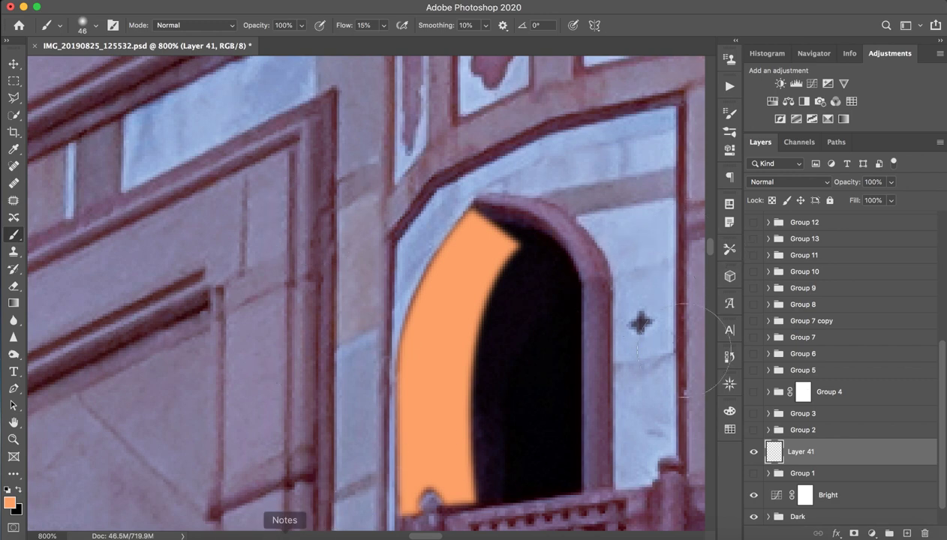
drag(552, 230, 450, 232)
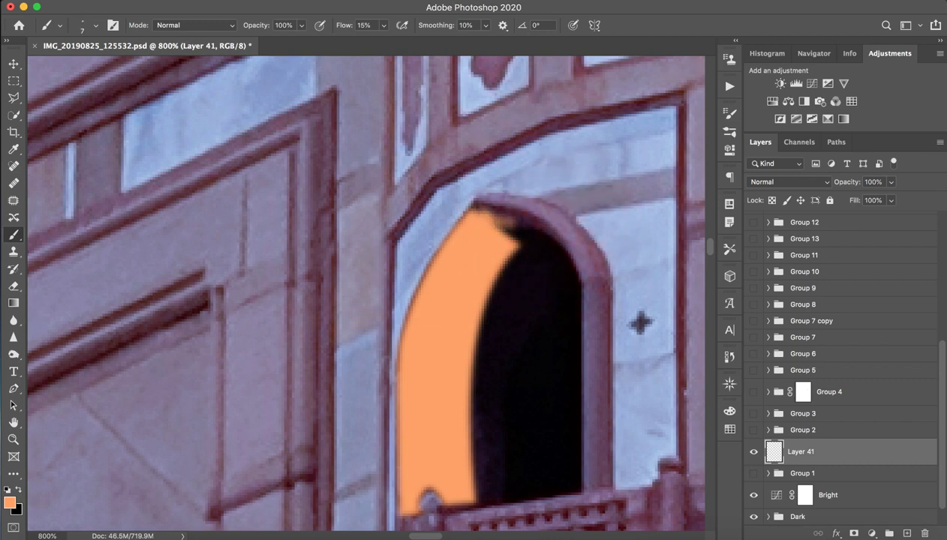
drag(499, 218, 541, 241)
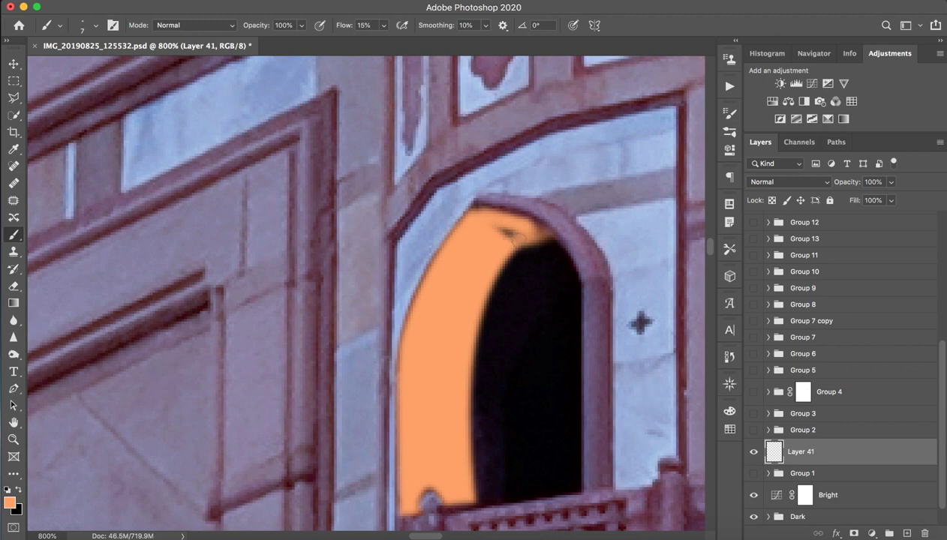
mouse_move(504, 232)
mouse_down()
mouse_move(486, 224)
mouse_move(508, 234)
mouse_move(528, 226)
mouse_move(488, 230)
mouse_move(546, 237)
mouse_up()
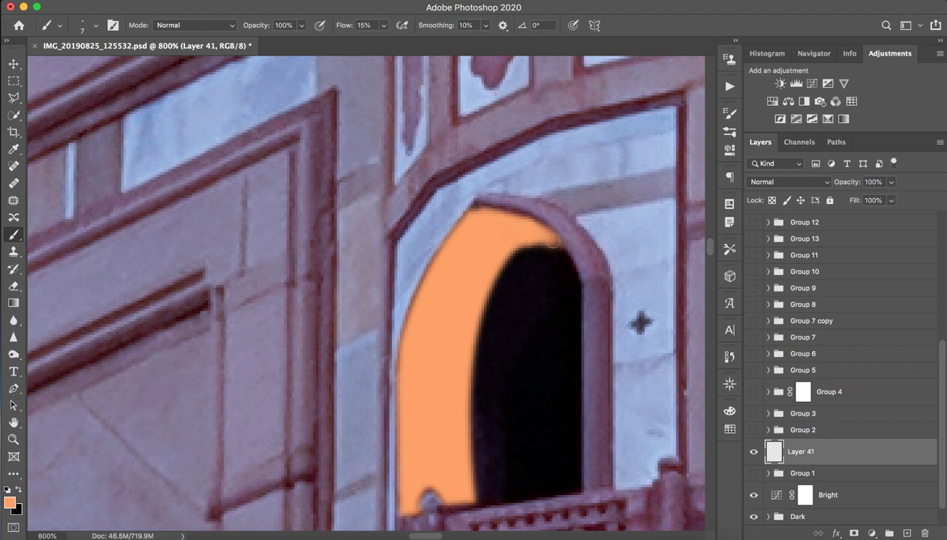
drag(547, 237, 564, 245)
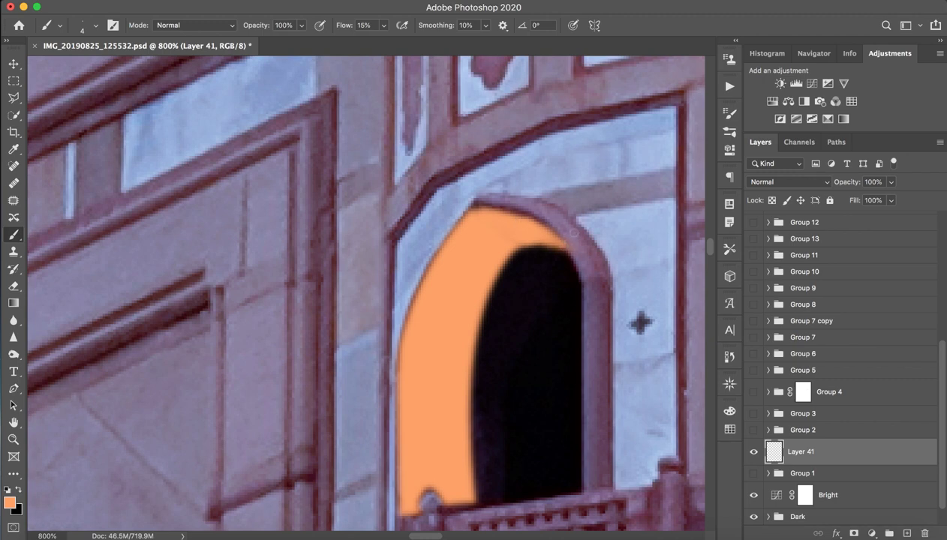
Set up the Eraser with a tiny brush size and 100% opacity.
click(13, 286)
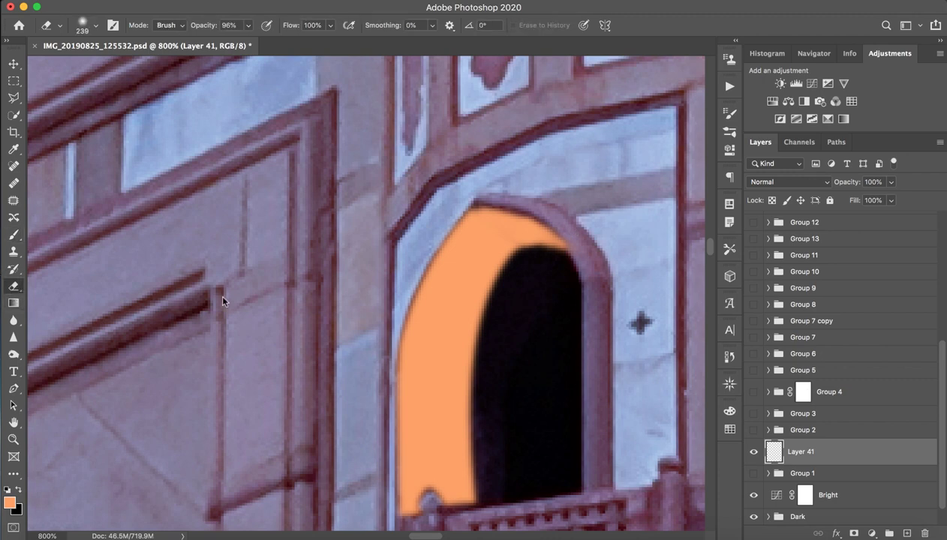
drag(530, 218, 518, 218)
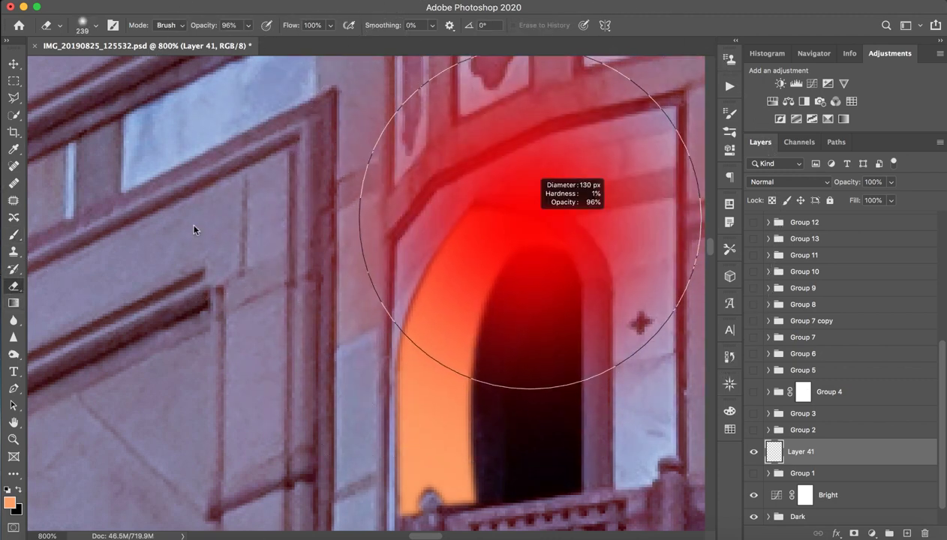
drag(503, 182, 346, 180)
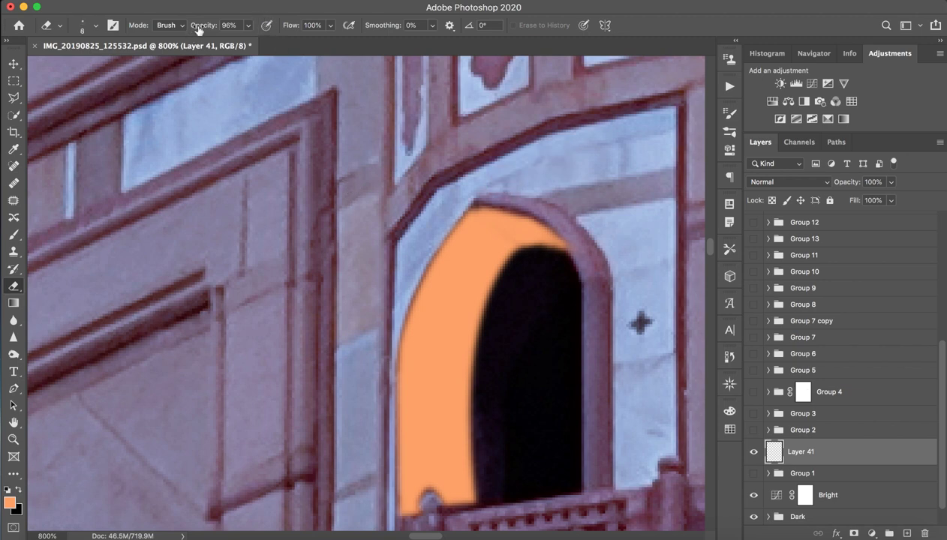
drag(249, 25, 259, 35)
key(Return)
Erase orange overspill along the arch's inner and top-left edges, undoing two strokes.
drag(602, 264, 549, 208)
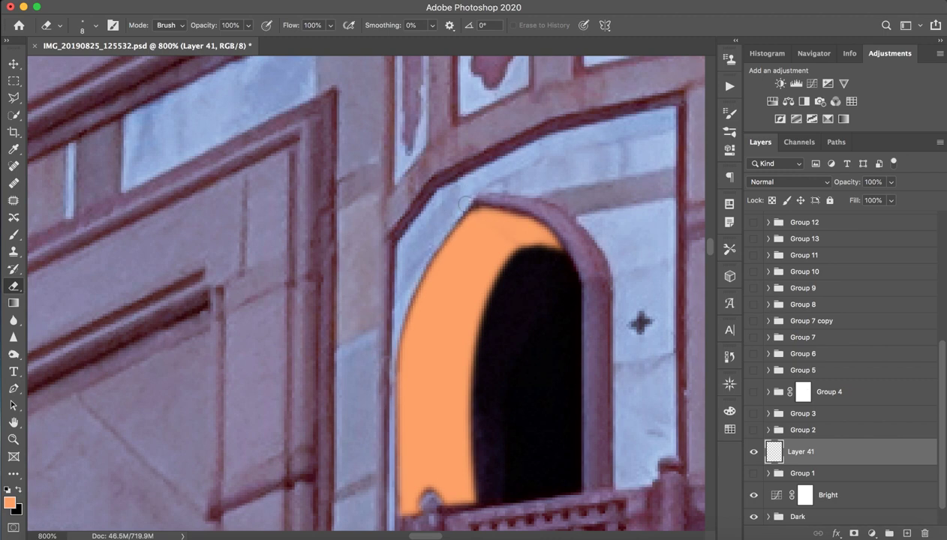
drag(466, 207, 451, 224)
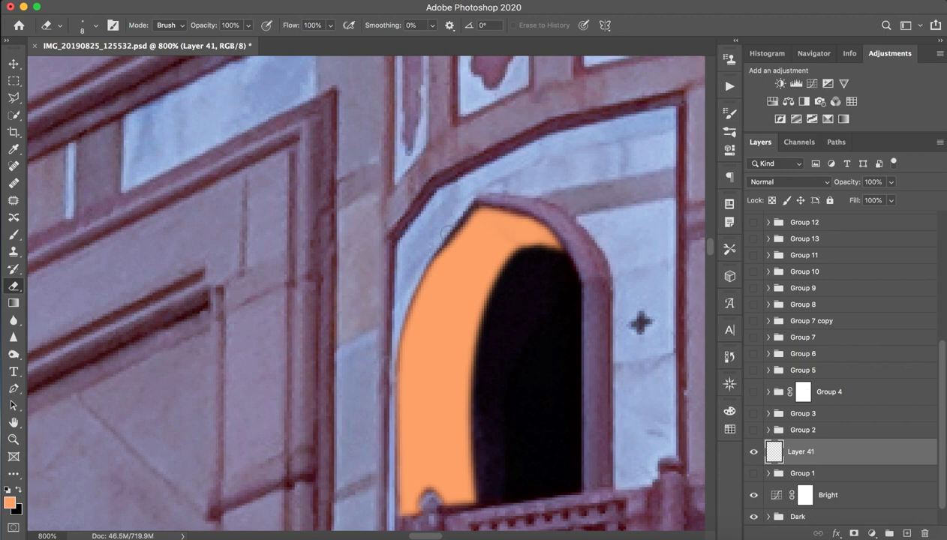
key(ctrl+z)
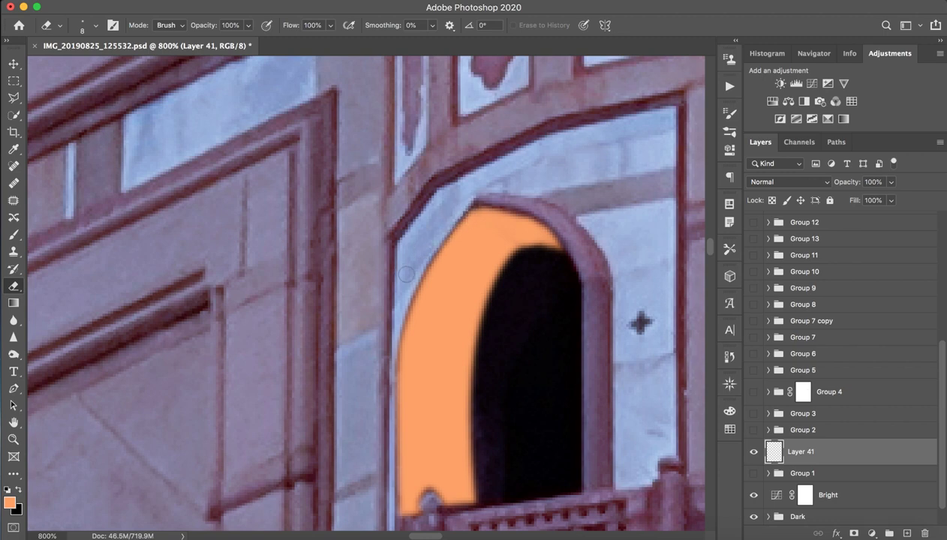
key(ctrl+z)
Trim a thin strip along the arch's left edge and zoom in on its lower edge.
mouse_move(382, 321)
mouse_down()
mouse_move(408, 220)
mouse_move(407, 328)
mouse_up()
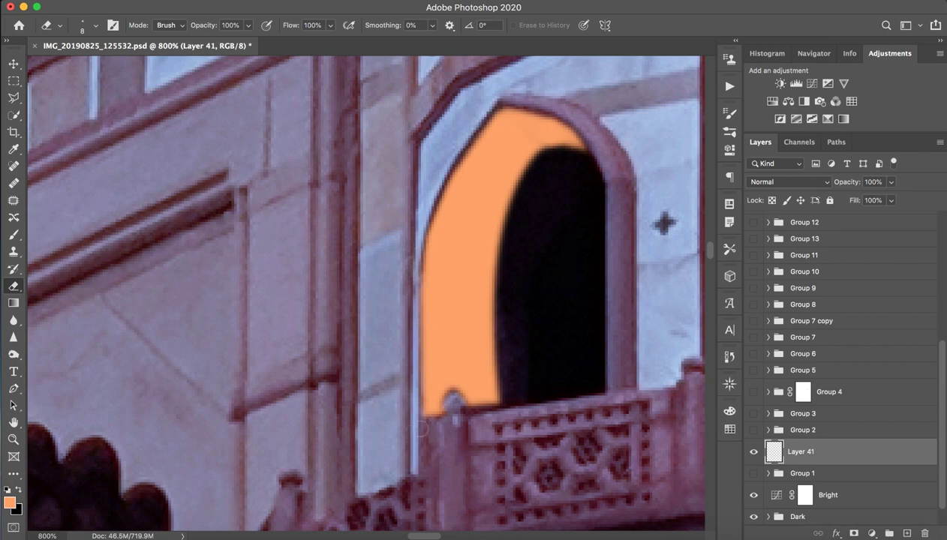
shift+click(417, 417)
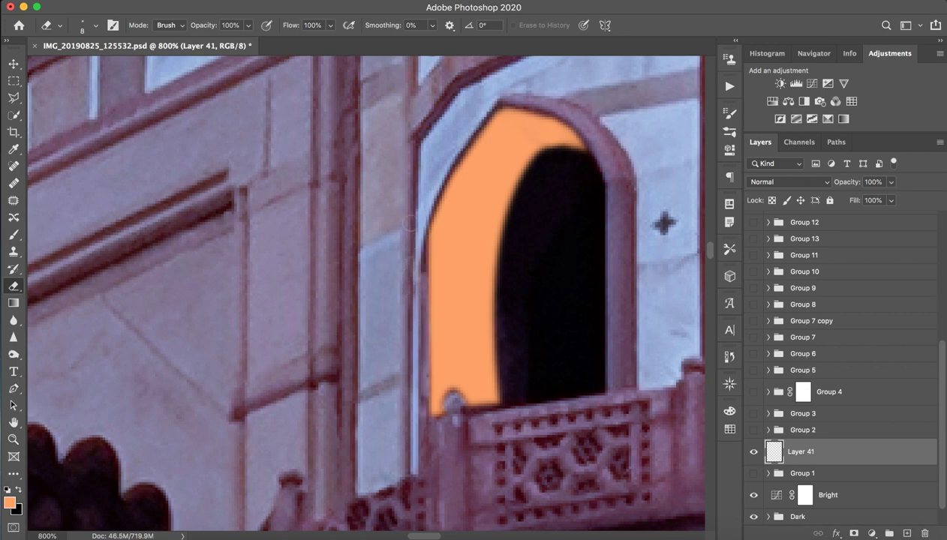
key(z)
mouse_move(452, 300)
mouse_down()
mouse_move(284, 300)
mouse_move(338, 280)
mouse_move(295, 289)
mouse_move(420, 275)
mouse_up()
key(e)
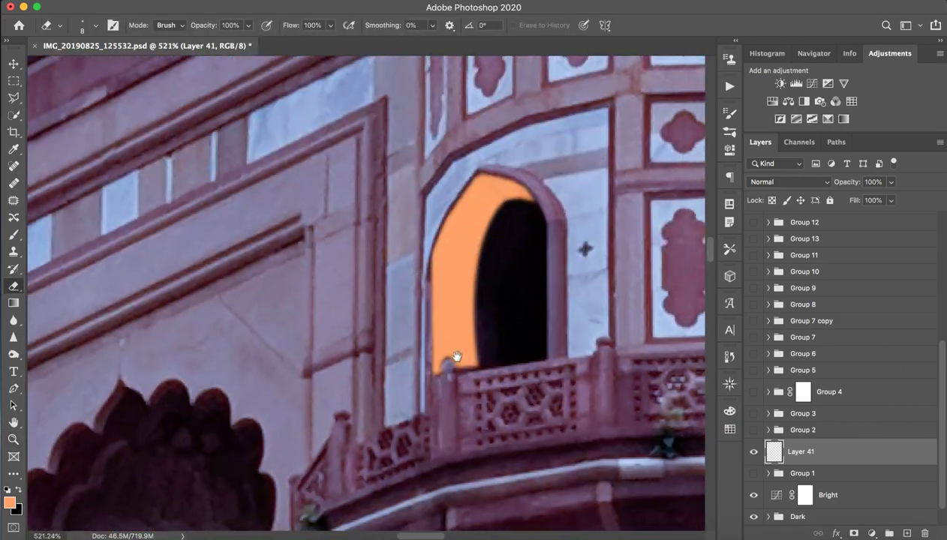
scroll(417, 363, right, 5)
key(z)
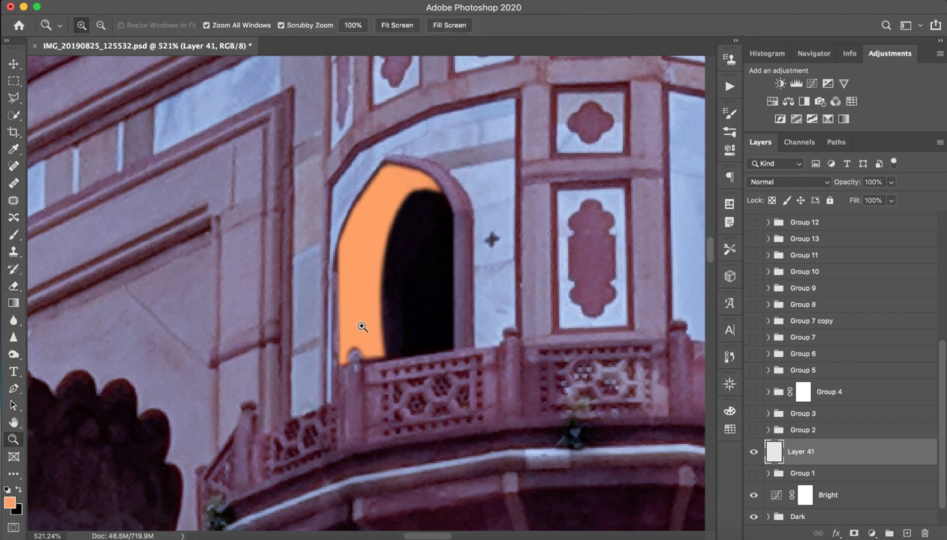
drag(363, 321, 402, 323)
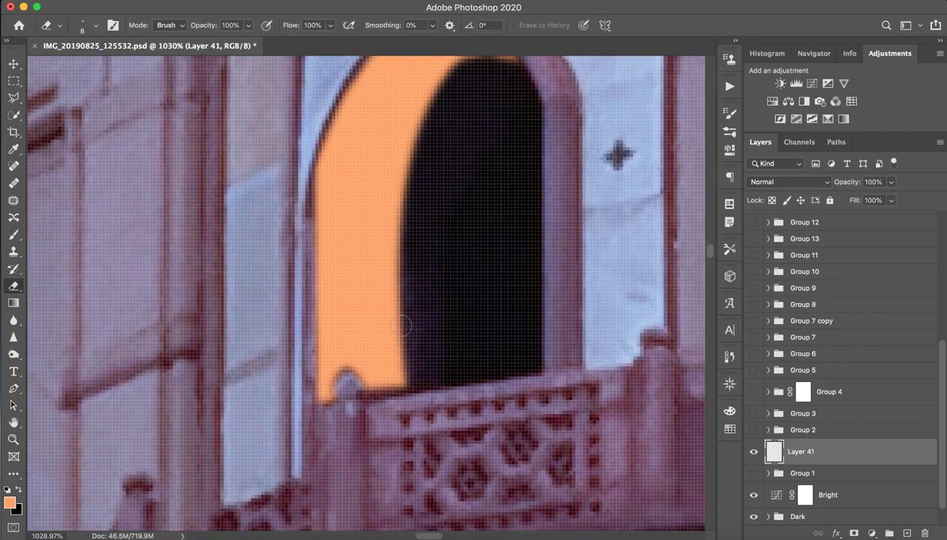
Check the whole arch at different zooms and toggle Layer 41 off and on to compare.
key(p)
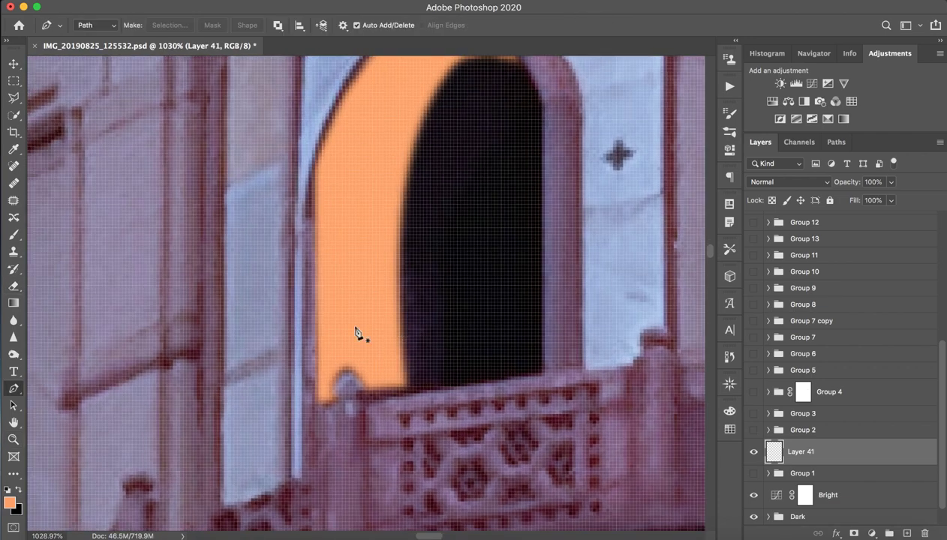
key(b)
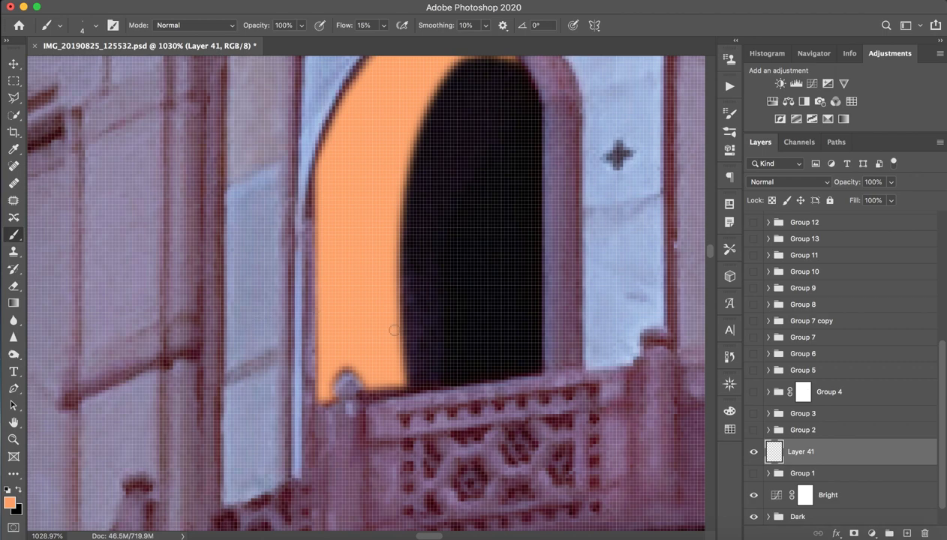
key(z)
drag(432, 323, 397, 328)
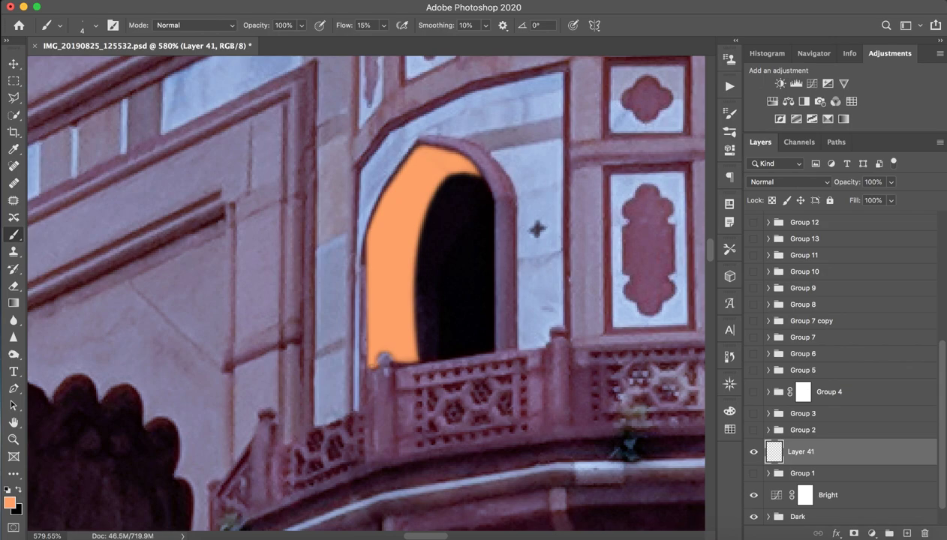
key(z)
mouse_move(469, 223)
mouse_down()
mouse_move(482, 201)
mouse_move(517, 202)
mouse_up()
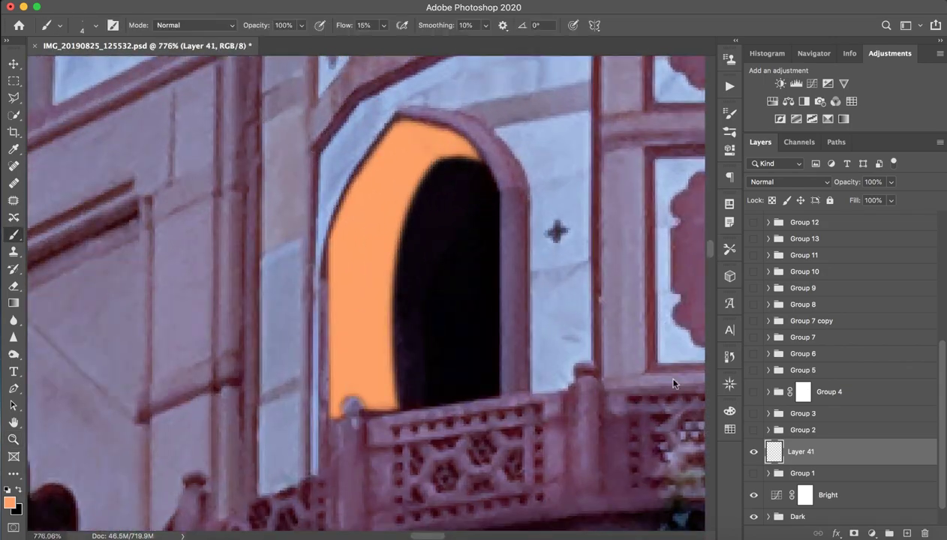
click(752, 455)
click(752, 454)
click(752, 454)
Group Layer 41 with Ctrl+G, then toggle Layers 1–3 in Group 1 to compare.
key(ctrl+g)
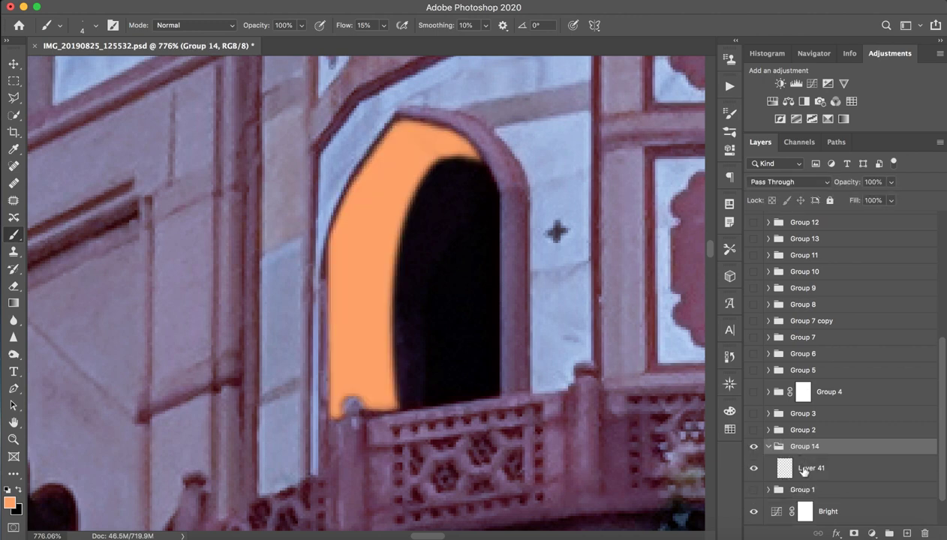
click(769, 490)
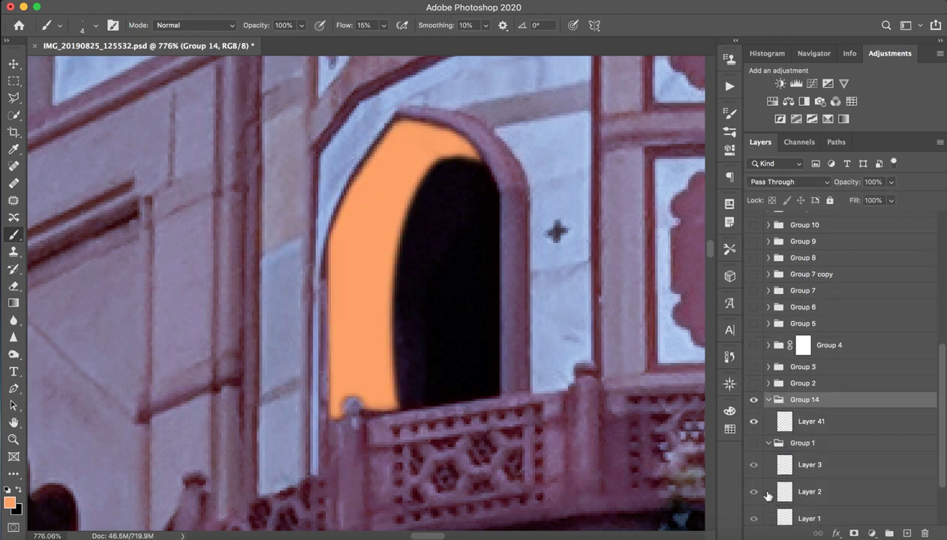
scroll(767, 495, down, 1)
click(754, 509)
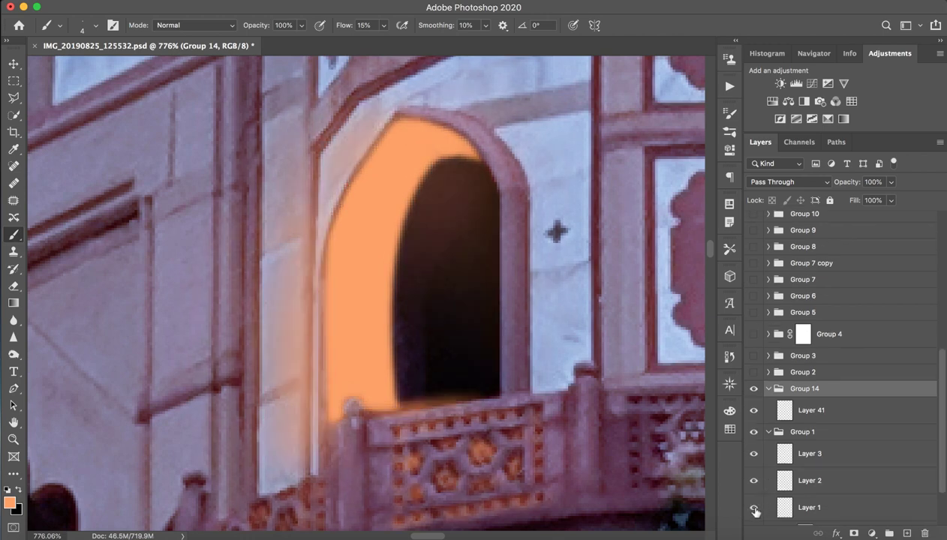
click(754, 508)
click(754, 480)
click(753, 453)
click(754, 481)
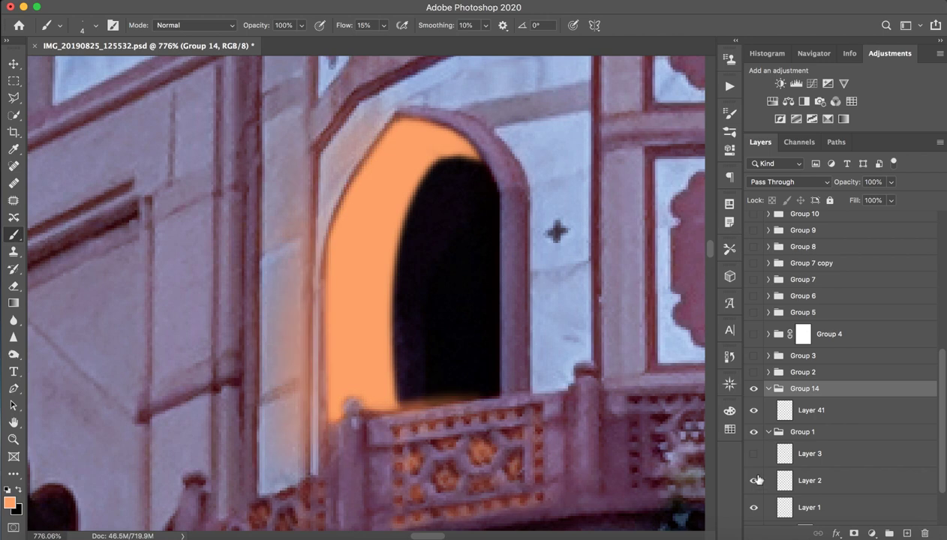
click(754, 480)
click(754, 480)
click(754, 508)
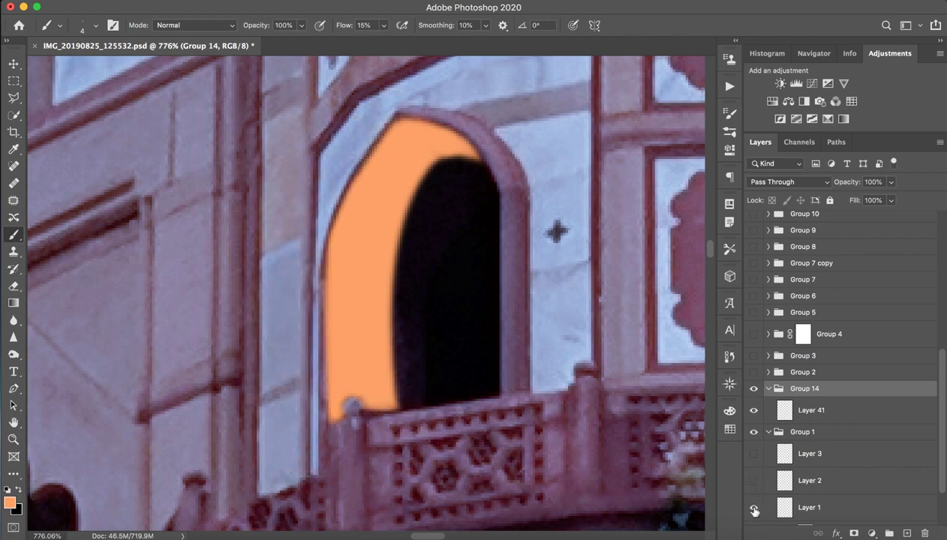
Collapse and hide Group 1, select Layer 41, and zoom out to the whole image.
click(767, 432)
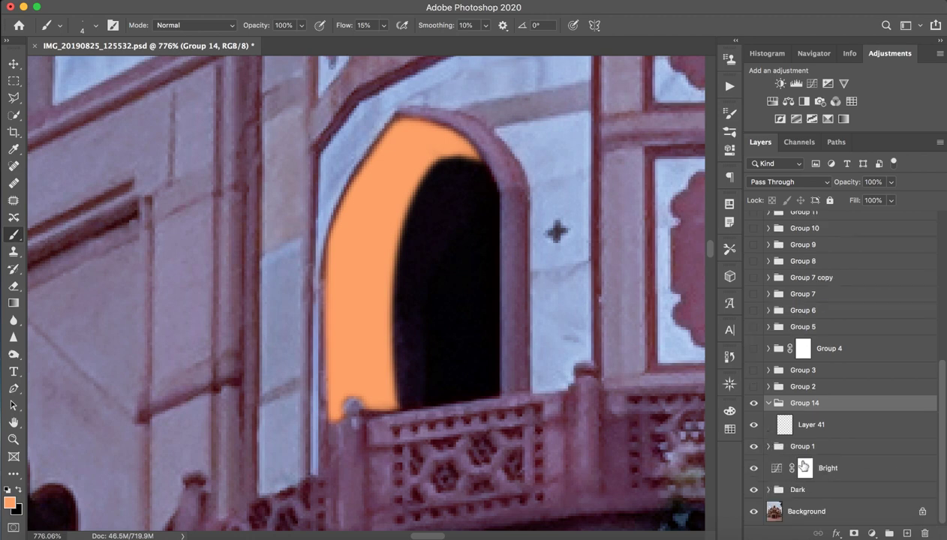
click(756, 446)
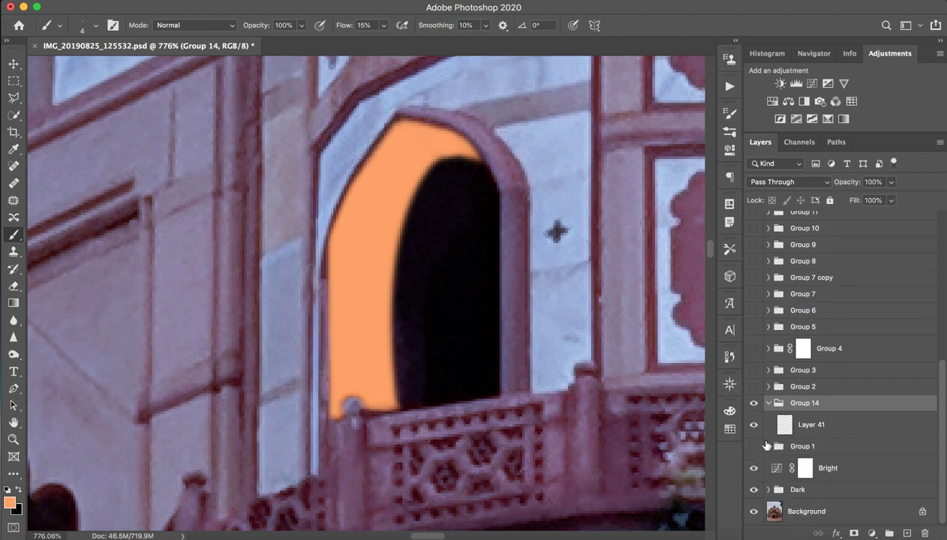
click(852, 424)
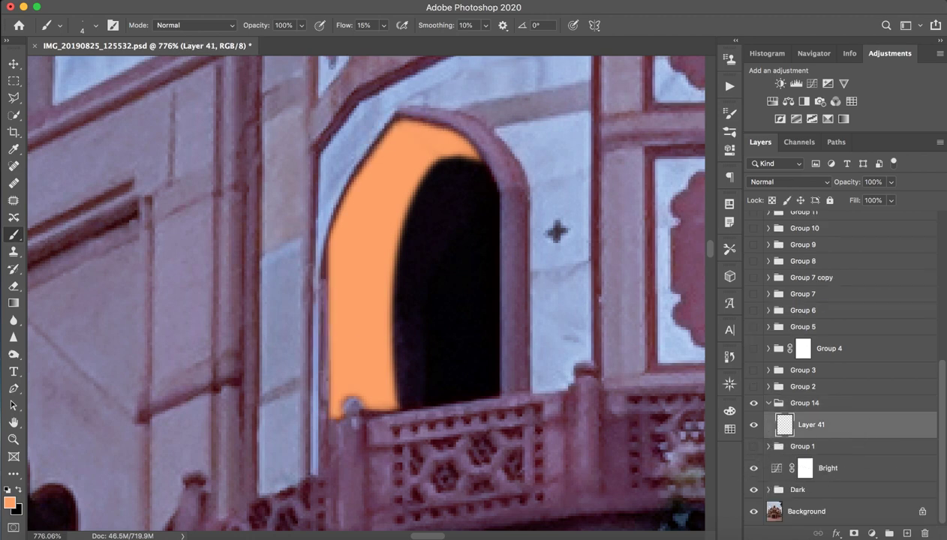
key(z)
drag(353, 289, 182, 293)
key(b)
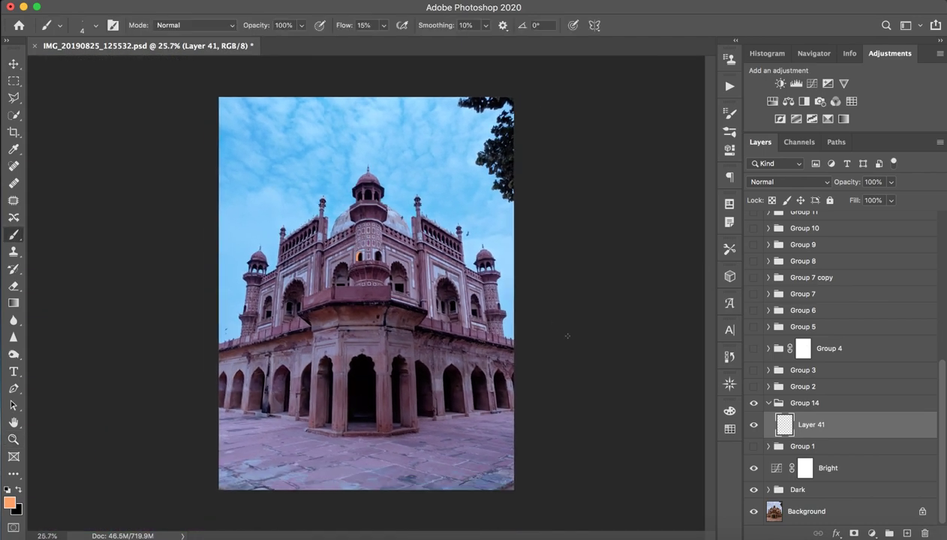
click(753, 469)
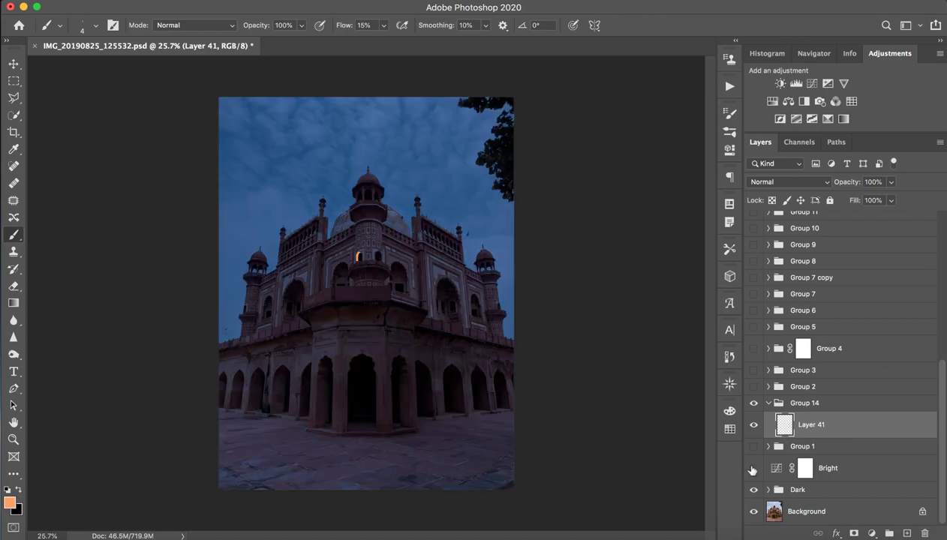
key(z)
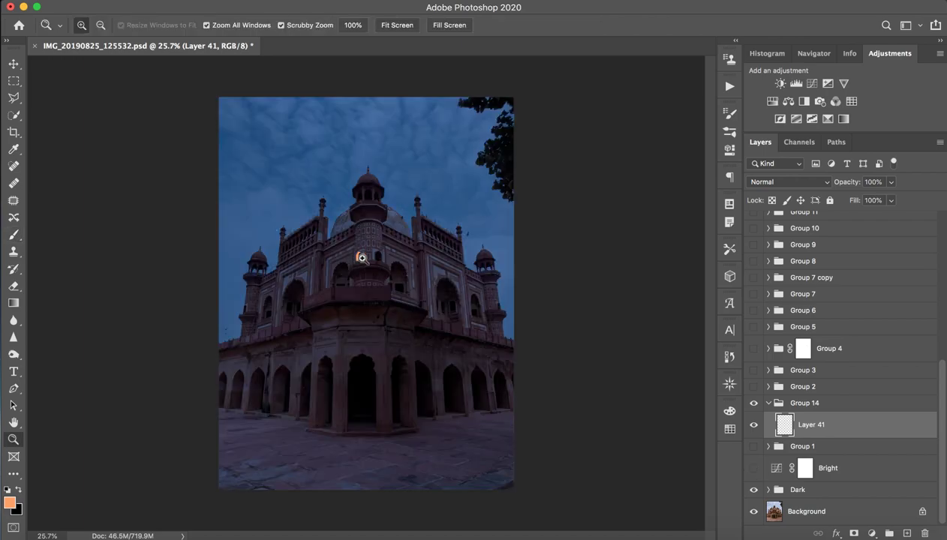
mouse_move(359, 256)
mouse_down()
mouse_move(438, 265)
mouse_move(404, 272)
mouse_move(541, 247)
mouse_move(398, 238)
mouse_move(450, 302)
mouse_up()
key(b)
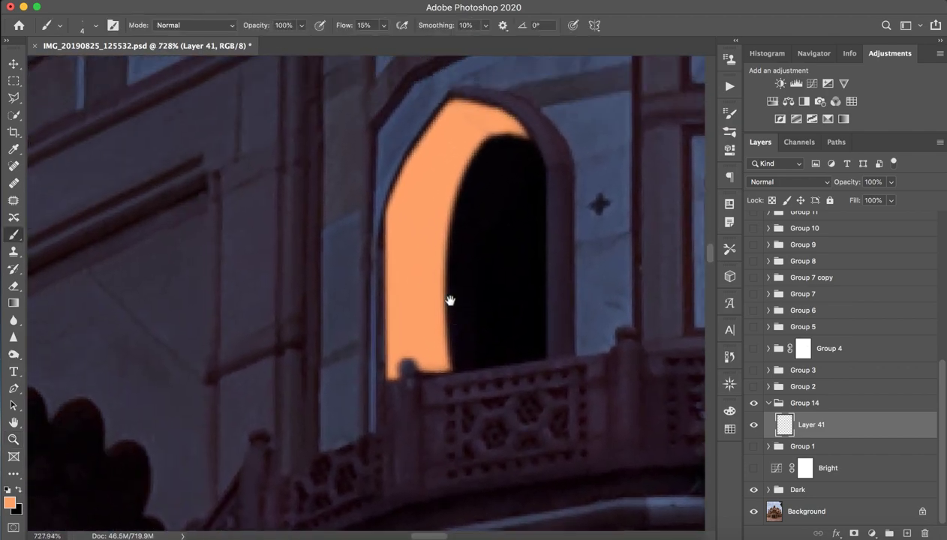
drag(452, 261, 450, 210)
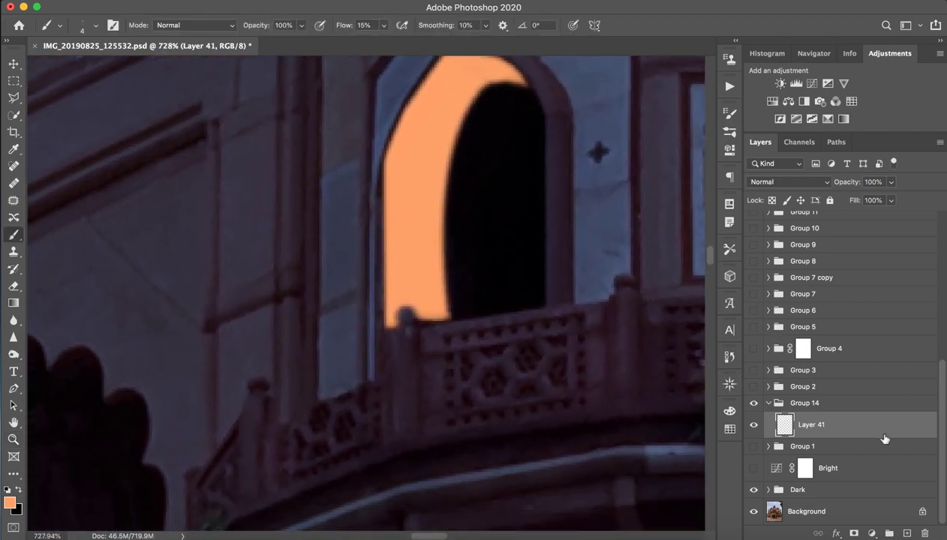
click(754, 468)
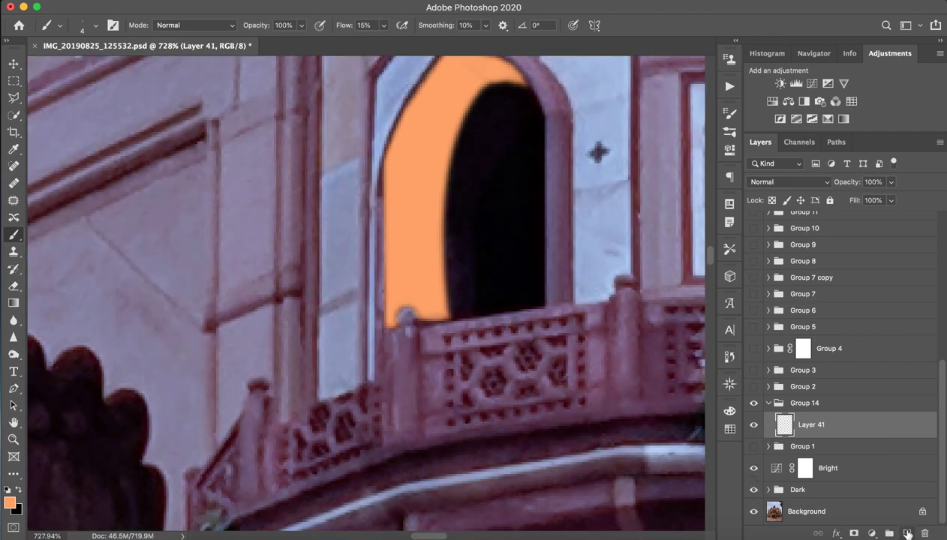
On new Layer 42, paint 2 px orange along the arch bottom, balcony top and pillar.
click(907, 534)
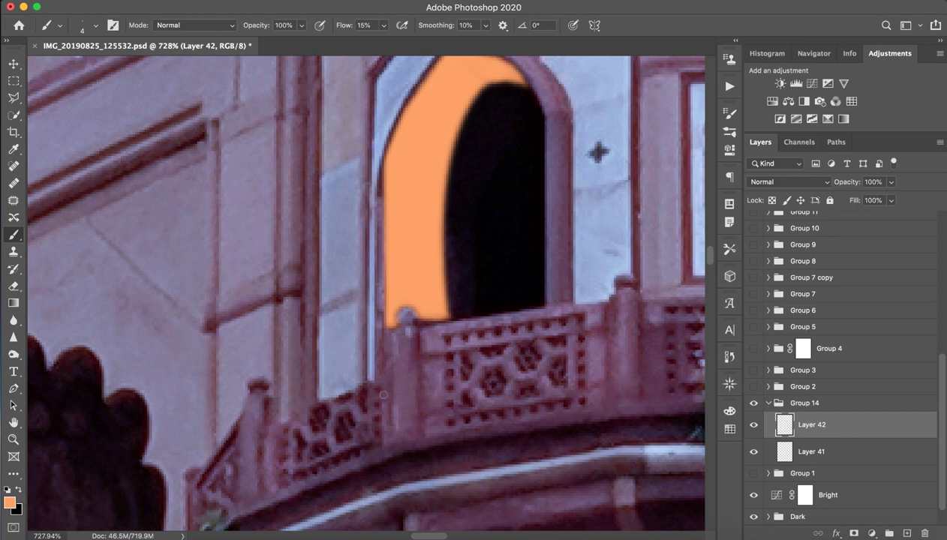
drag(441, 315, 422, 324)
mouse_move(434, 319)
mouse_down()
mouse_move(447, 318)
mouse_move(422, 321)
mouse_up()
mouse_move(423, 325)
mouse_down()
mouse_move(516, 309)
mouse_move(420, 323)
mouse_up()
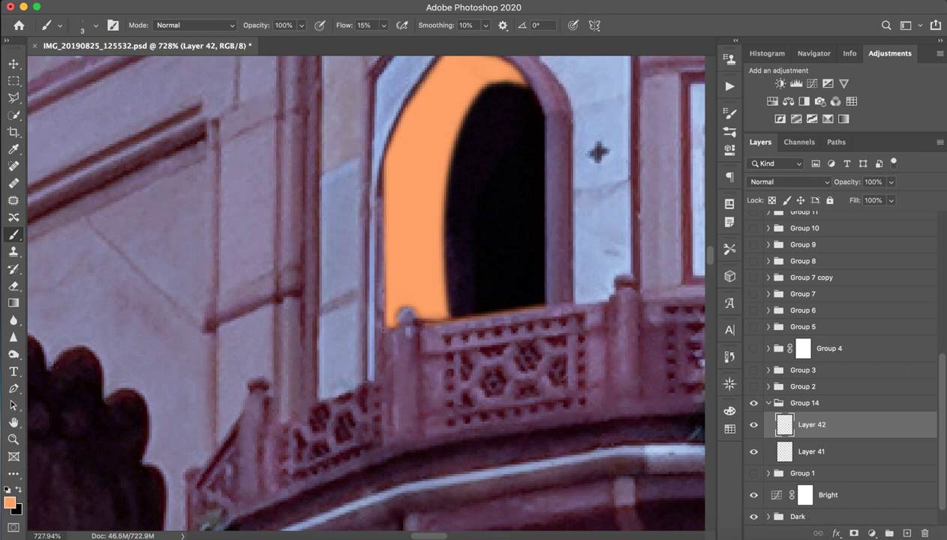
drag(384, 338, 385, 369)
drag(380, 365, 361, 379)
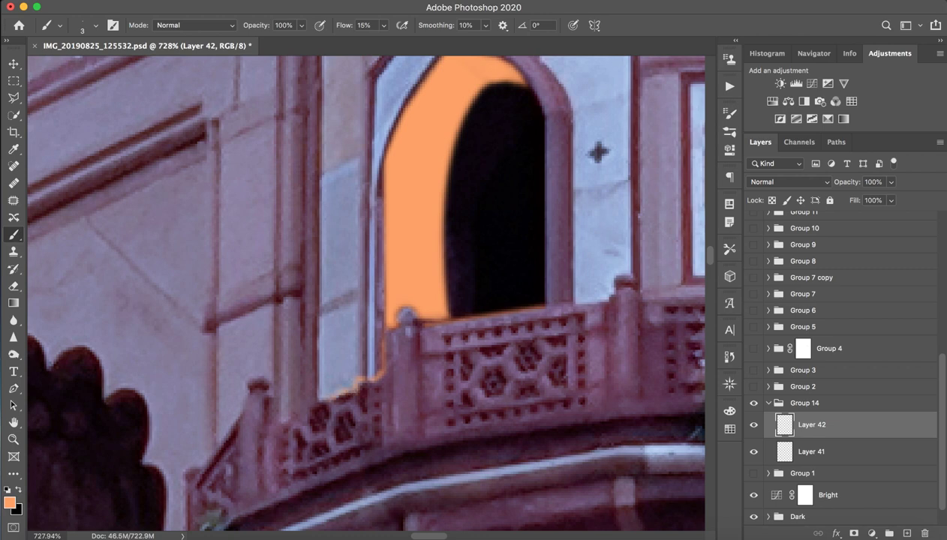
Trace orange along the railing edge and post, and extend it along the balcony top.
drag(312, 403, 300, 409)
drag(273, 393, 269, 415)
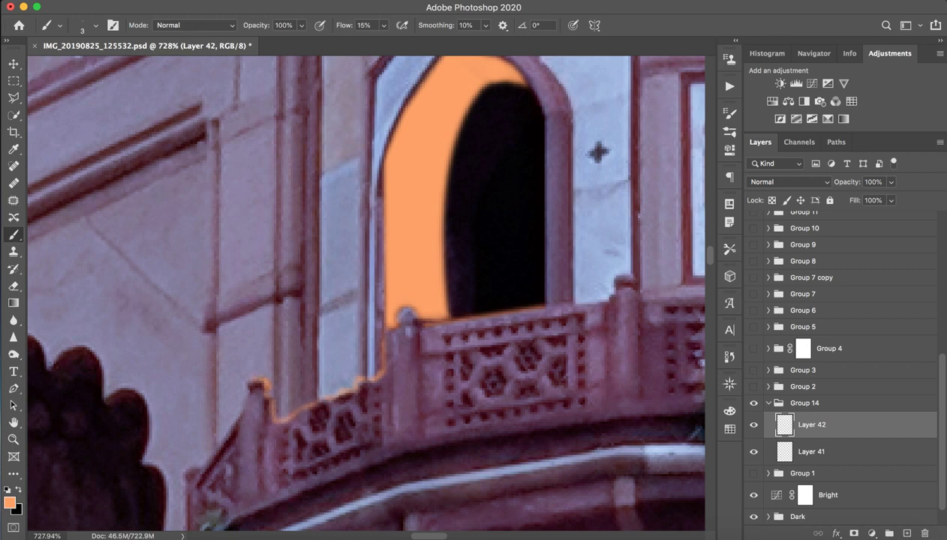
drag(270, 411, 266, 396)
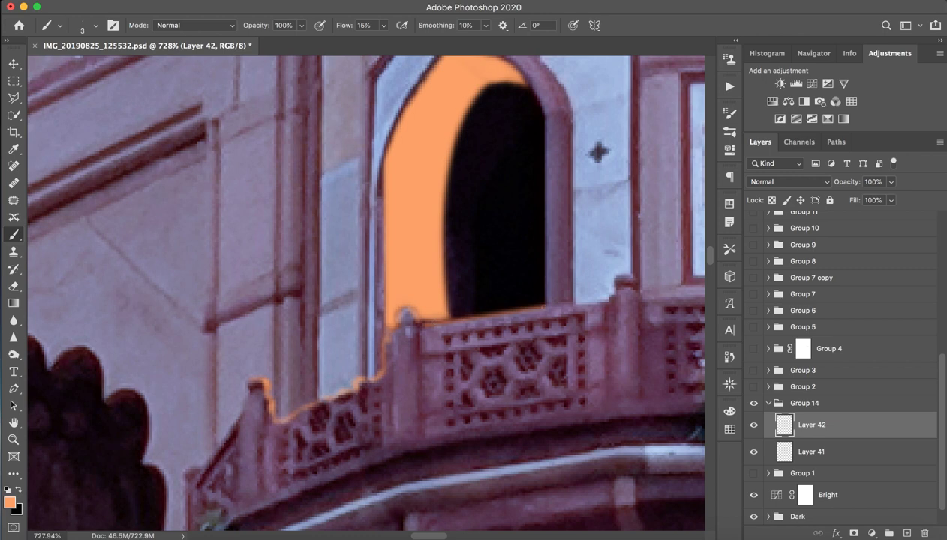
mouse_move(554, 304)
mouse_down()
mouse_move(568, 302)
mouse_move(497, 301)
mouse_up()
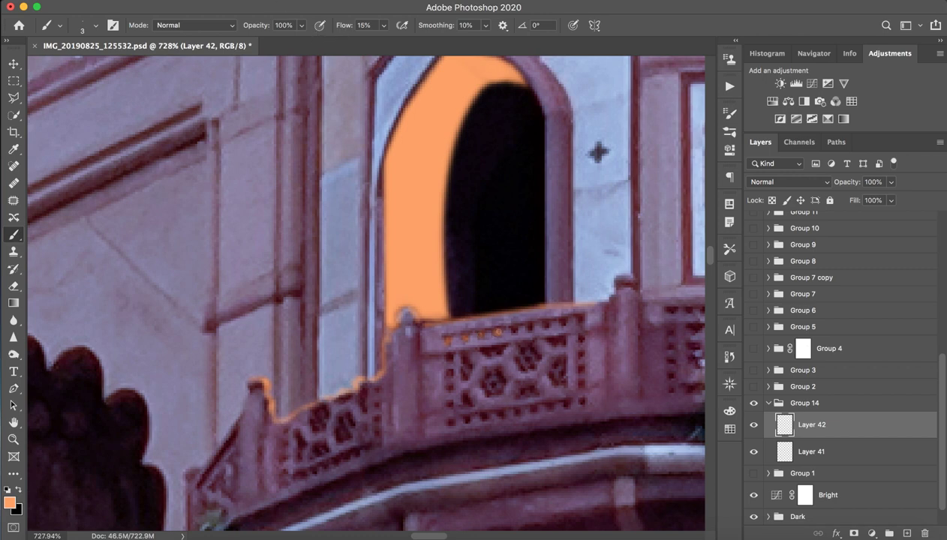
Dab orange into the central balustrade lattice holes on Layer 42.
click(517, 331)
drag(546, 327, 537, 319)
mouse_move(486, 351)
mouse_down()
mouse_move(492, 342)
mouse_move(501, 349)
mouse_move(470, 365)
mouse_up()
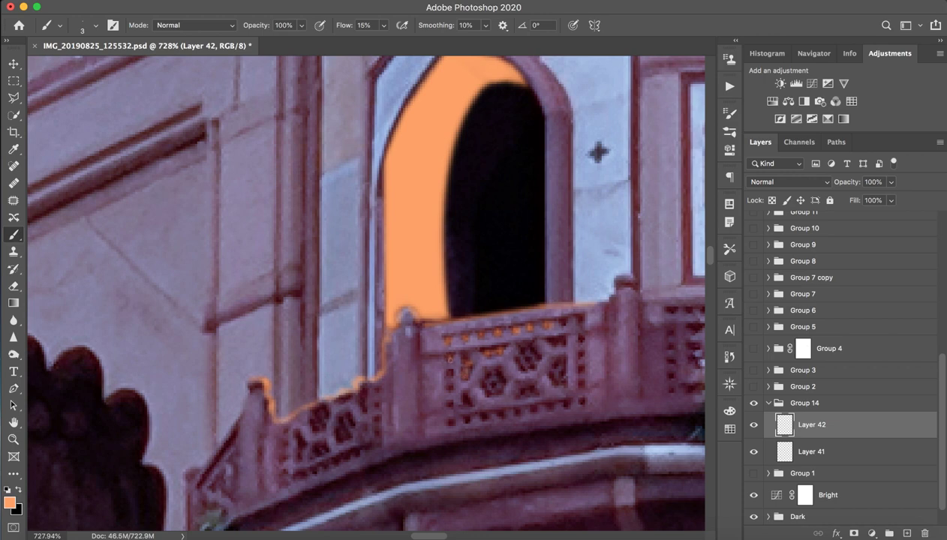
drag(448, 359, 446, 385)
click(448, 400)
click(449, 423)
click(466, 401)
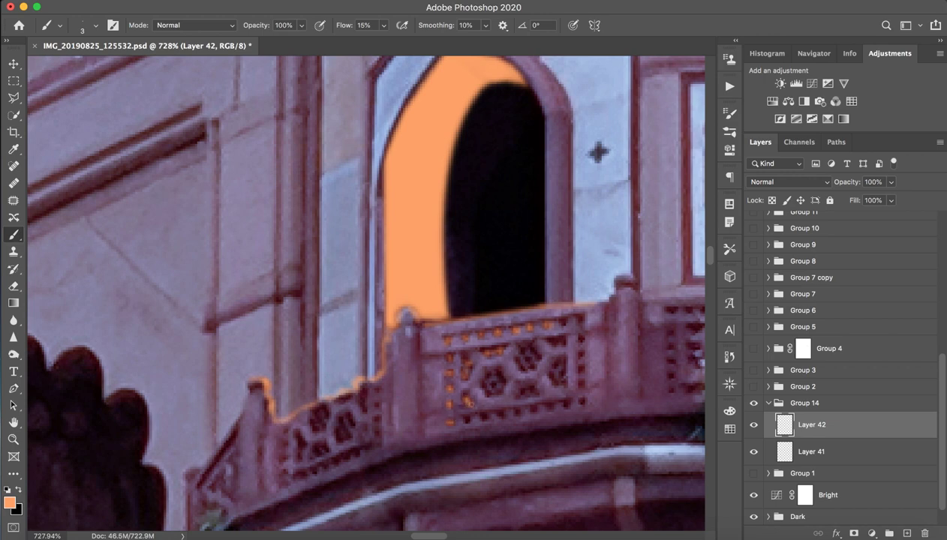
click(481, 374)
click(483, 373)
click(494, 373)
drag(492, 385, 493, 385)
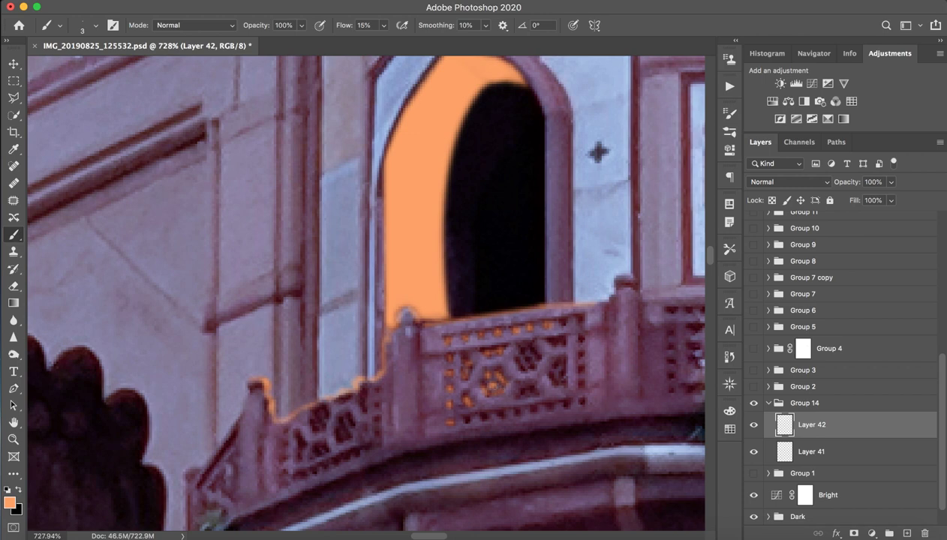
Fill the right-side lattice holes with faint orange and pan to the left balcony.
mouse_move(510, 355)
mouse_down()
mouse_move(516, 364)
mouse_move(530, 358)
mouse_move(519, 353)
mouse_move(540, 358)
mouse_move(525, 362)
mouse_up()
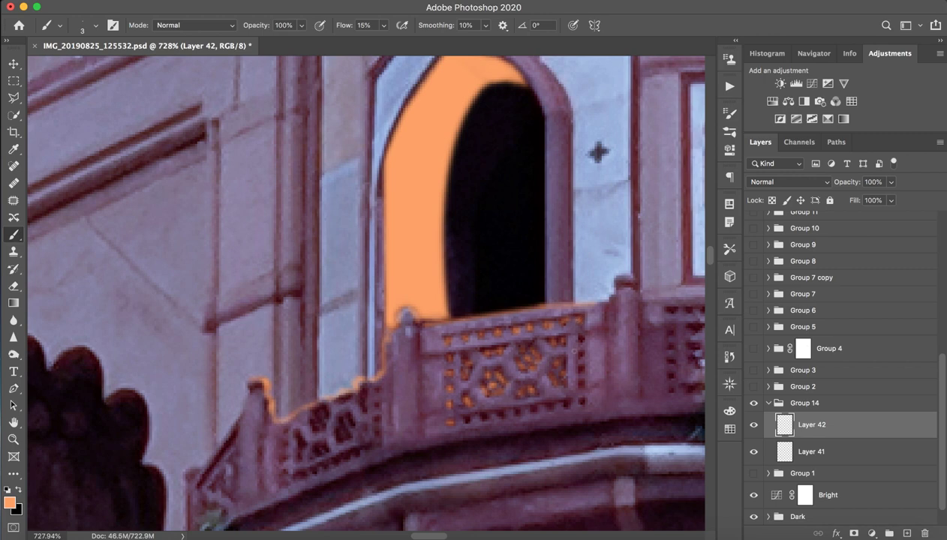
drag(579, 339, 578, 354)
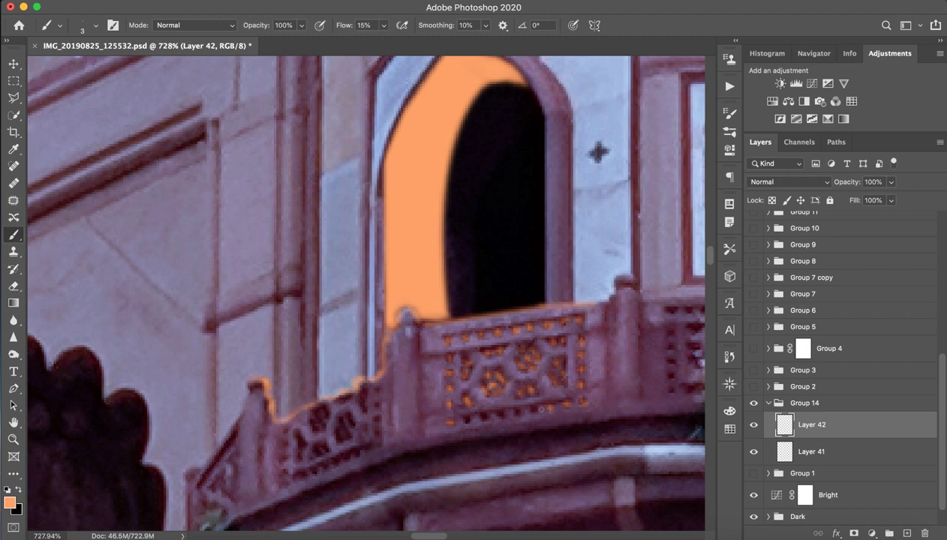
drag(533, 409, 529, 410)
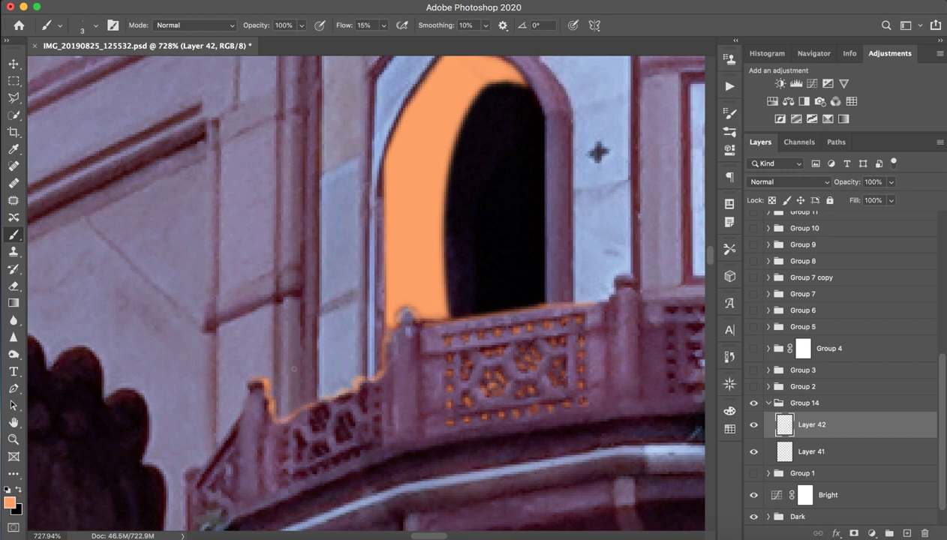
drag(351, 409, 458, 302)
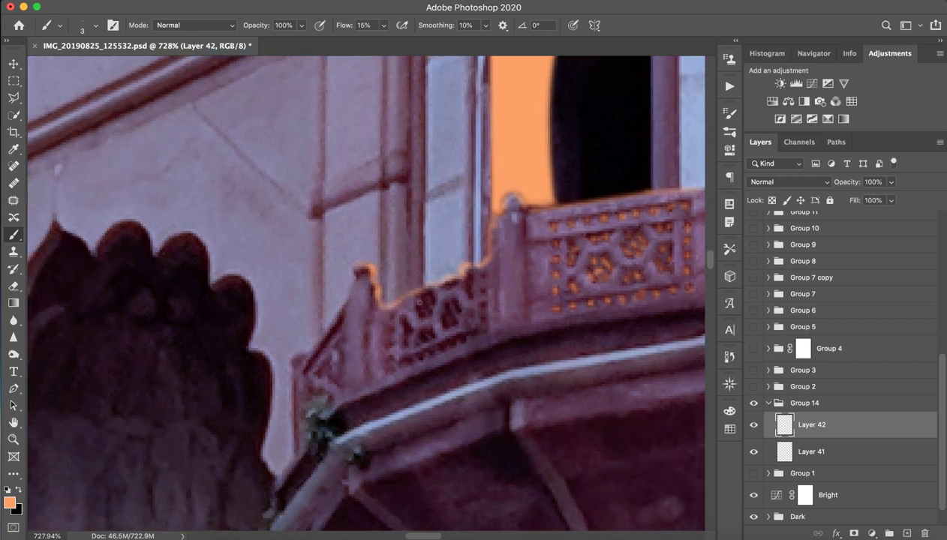
Dab orange into the left balustrade's lattice holes and faintly along its edge.
click(427, 299)
click(448, 307)
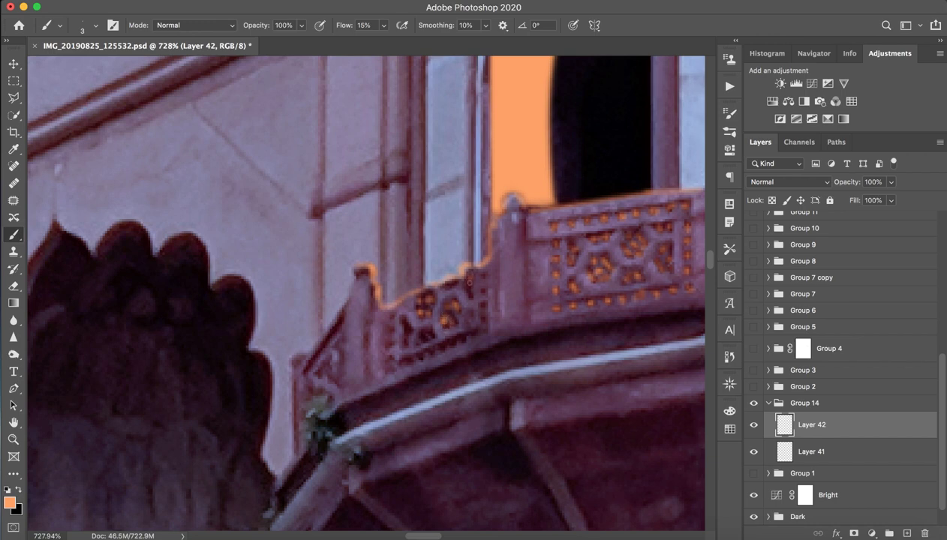
click(464, 290)
drag(454, 281, 447, 279)
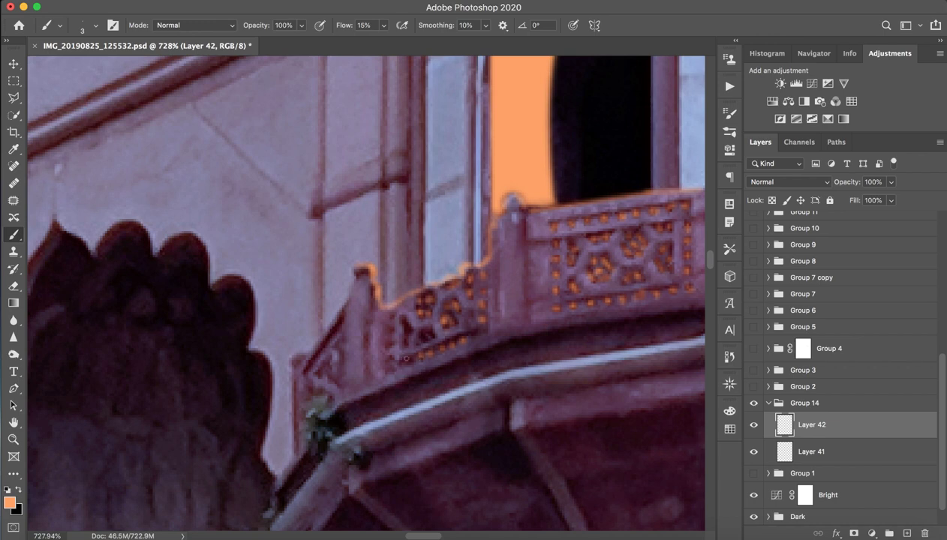
click(398, 357)
mouse_move(399, 327)
mouse_down()
mouse_move(398, 317)
mouse_move(409, 328)
mouse_up()
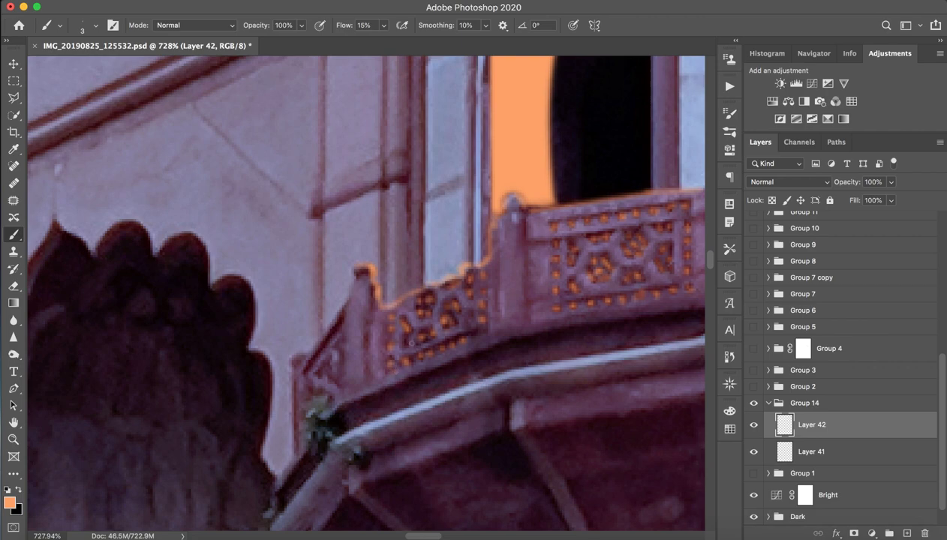
Centre the view on the tower with the lit window and hide the Bright adjustment layer.
key(s)
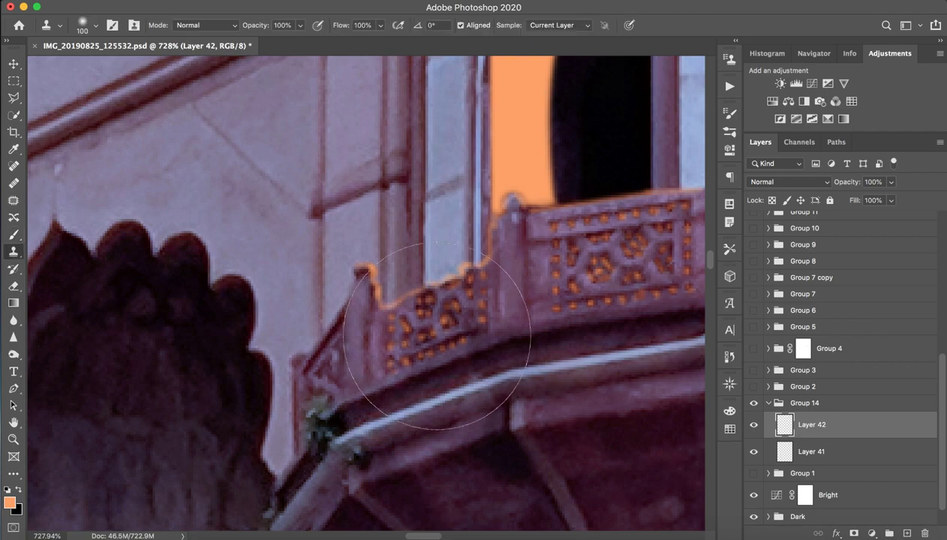
key(z)
drag(548, 285, 422, 295)
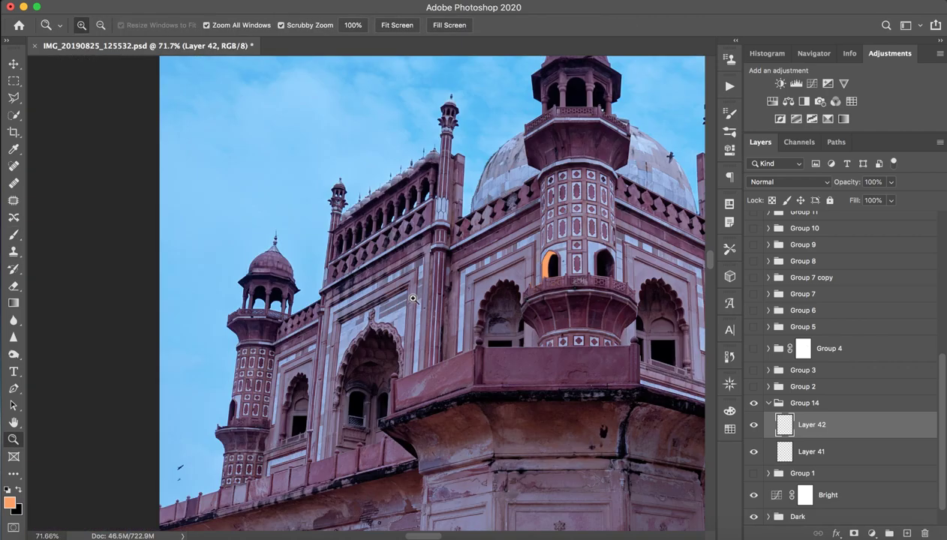
key(s)
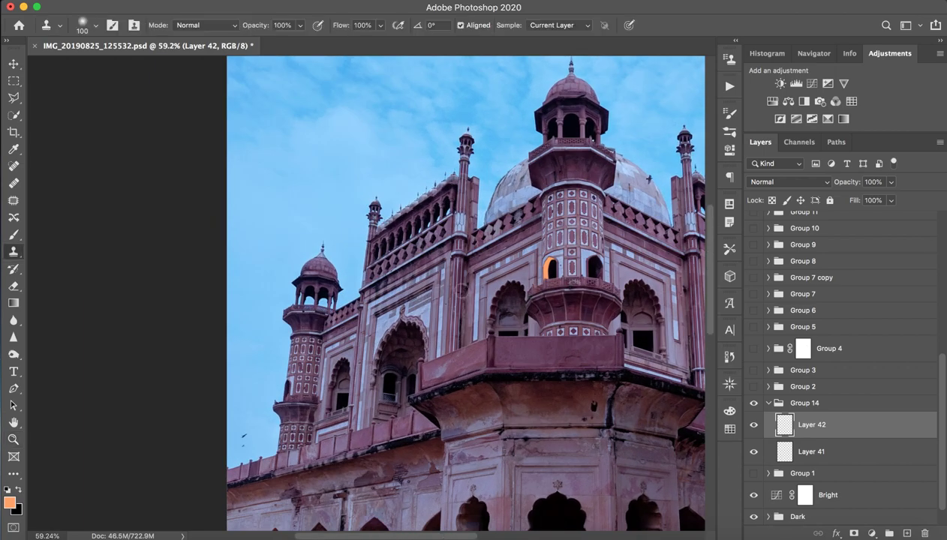
key(b)
key(z)
click(673, 269)
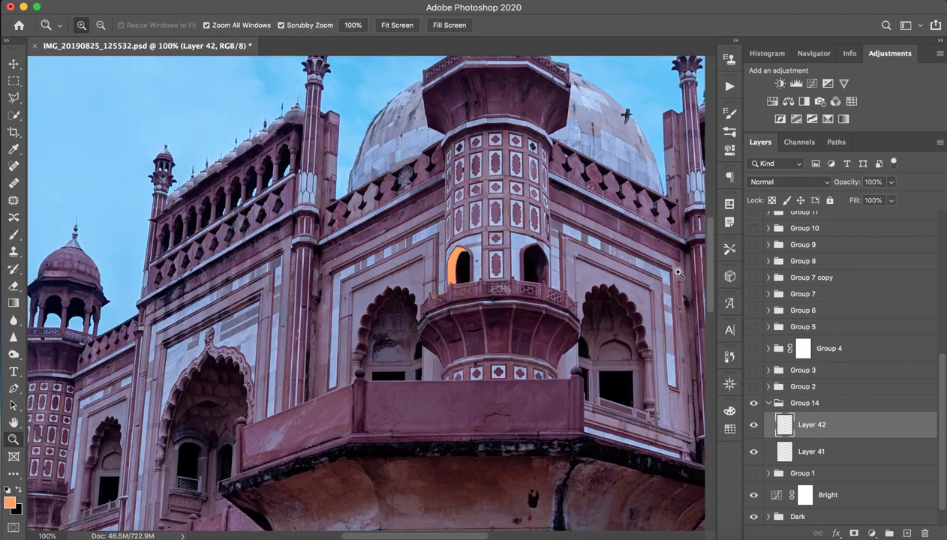
key(b)
mouse_move(528, 276)
mouse_down()
mouse_move(285, 371)
mouse_move(388, 290)
mouse_move(368, 291)
mouse_up()
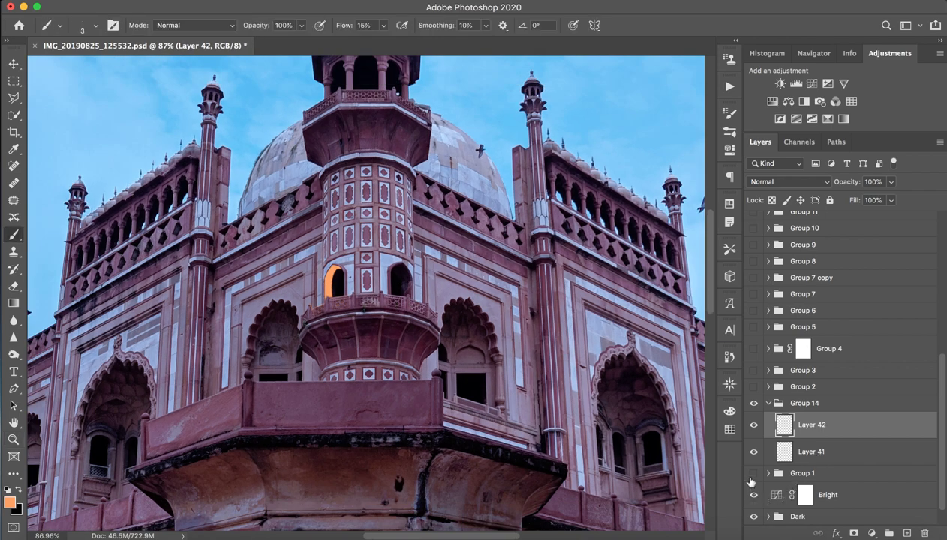
click(754, 496)
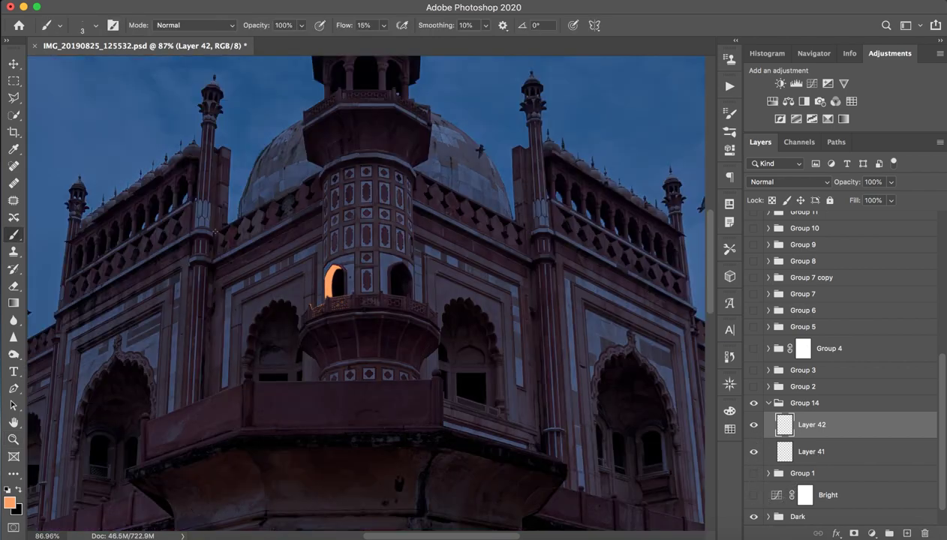
Zoom close on the lit window and railing and toggle Layer 42's glow to compare.
key(z)
mouse_move(370, 237)
mouse_down()
mouse_move(311, 258)
mouse_move(387, 223)
mouse_up()
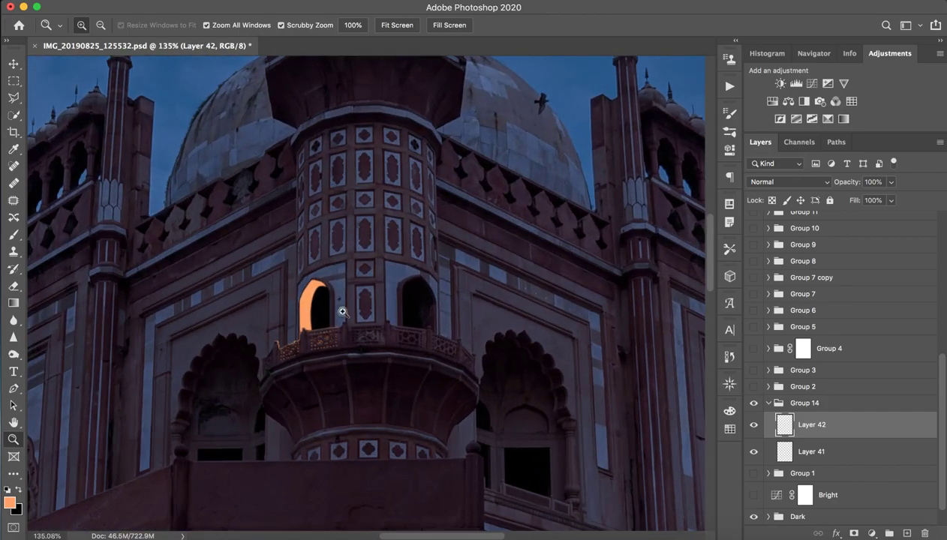
mouse_move(342, 312)
mouse_down()
mouse_move(328, 332)
mouse_move(427, 310)
mouse_move(332, 334)
mouse_up()
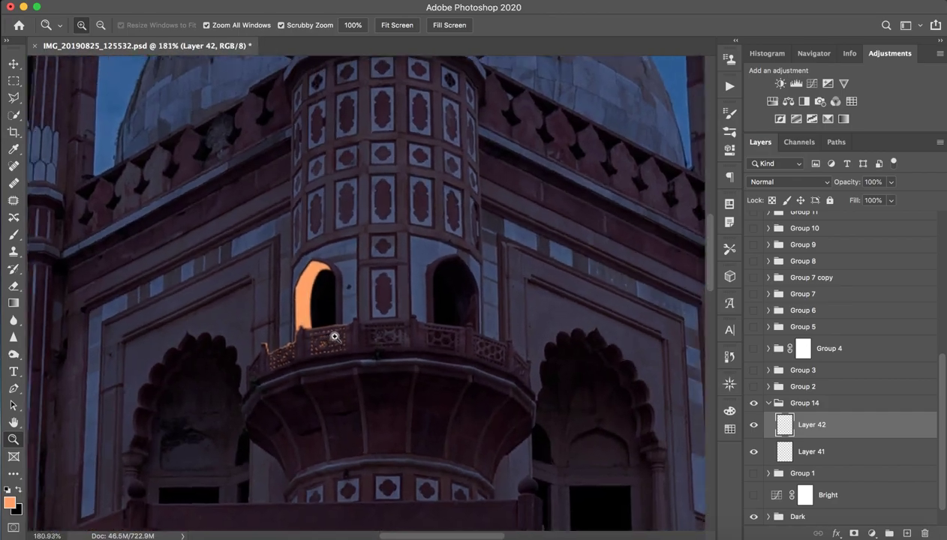
key(b)
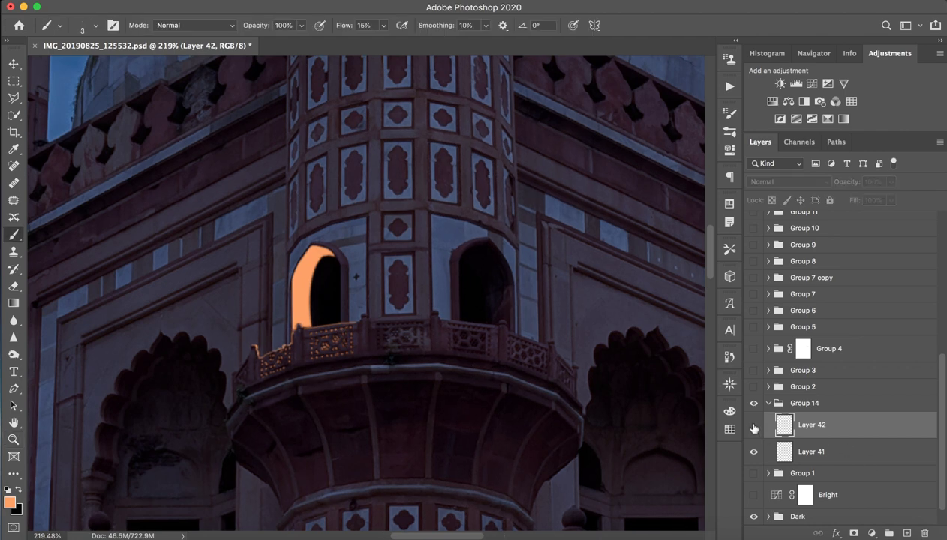
click(754, 424)
click(753, 425)
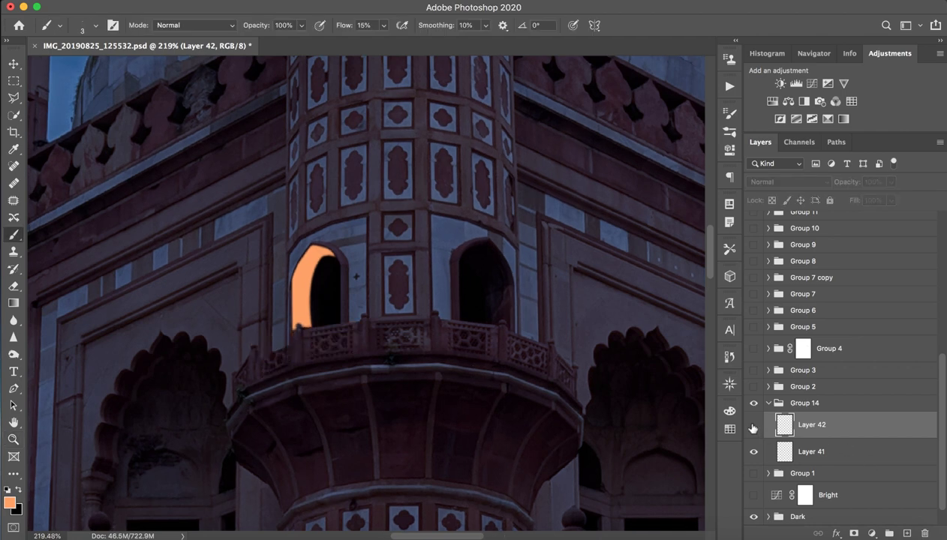
Add a new Layer 43 with a 129 px soft brush at 2% flow.
click(753, 425)
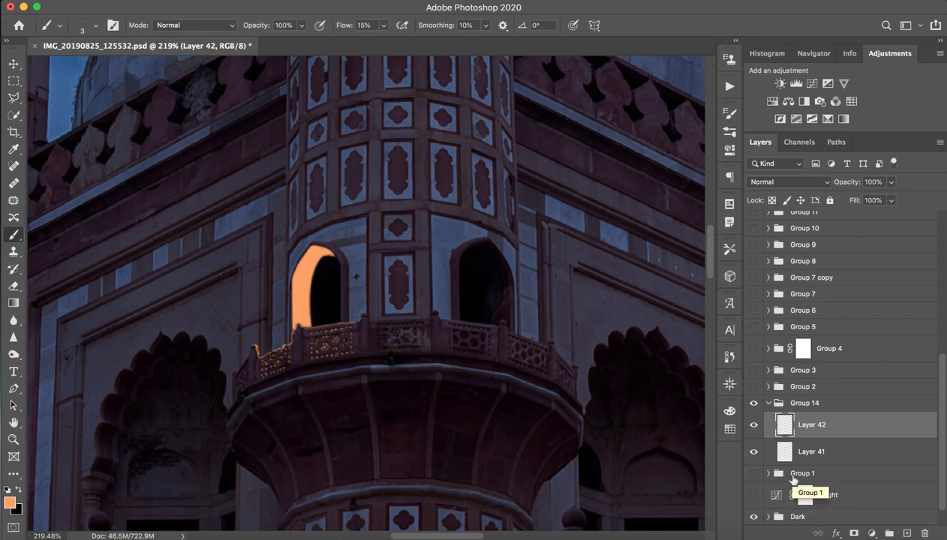
click(753, 425)
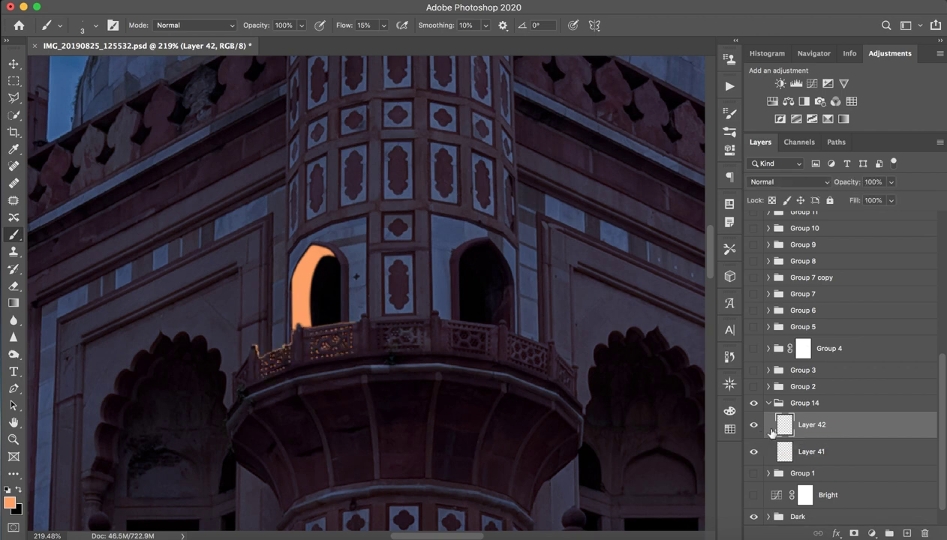
click(905, 532)
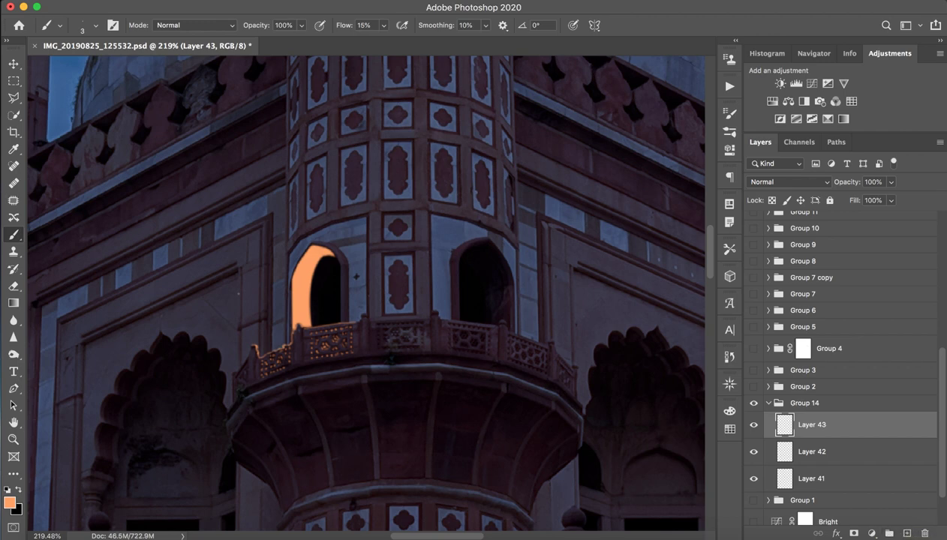
drag(233, 266, 349, 264)
drag(347, 30, 275, 36)
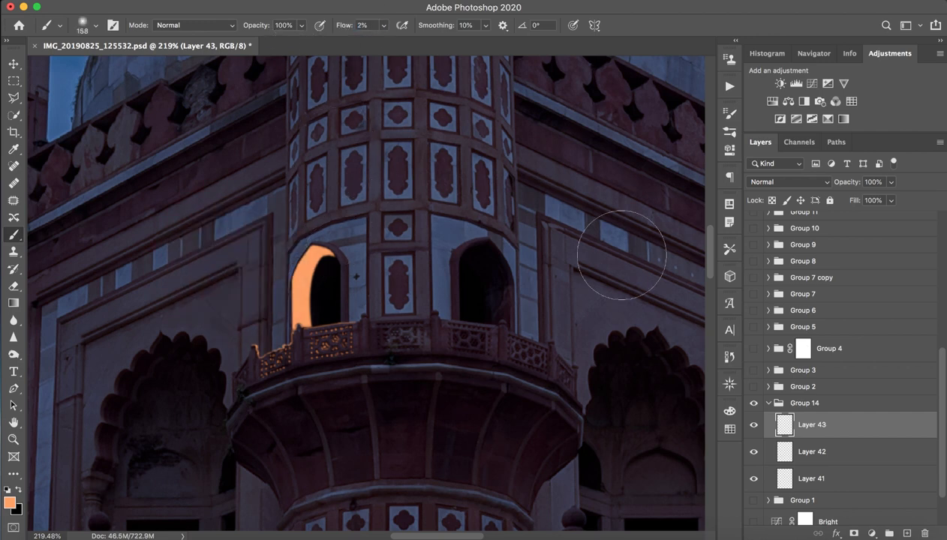
drag(317, 246, 296, 247)
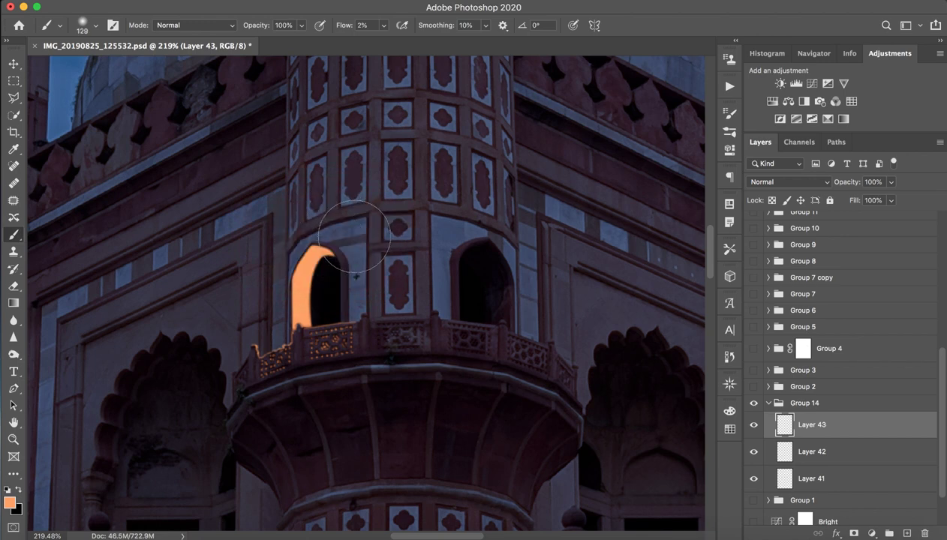
Build soft orange glow over the arch, its left edge and the left balcony railing.
mouse_move(354, 236)
mouse_down()
mouse_move(288, 288)
mouse_move(276, 335)
mouse_move(306, 335)
mouse_move(249, 339)
mouse_move(296, 337)
mouse_move(306, 282)
mouse_up()
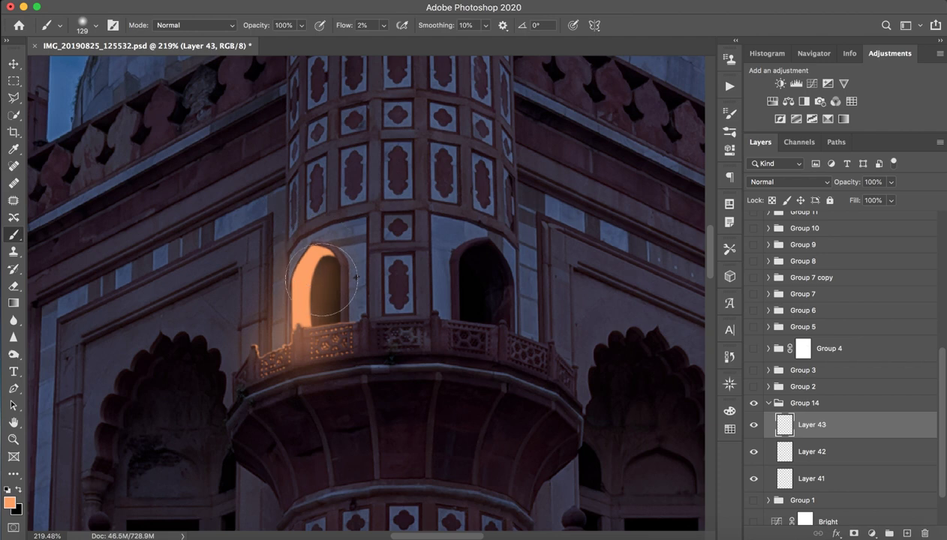
mouse_move(330, 341)
mouse_down()
mouse_move(265, 365)
mouse_move(322, 343)
mouse_move(318, 249)
mouse_up()
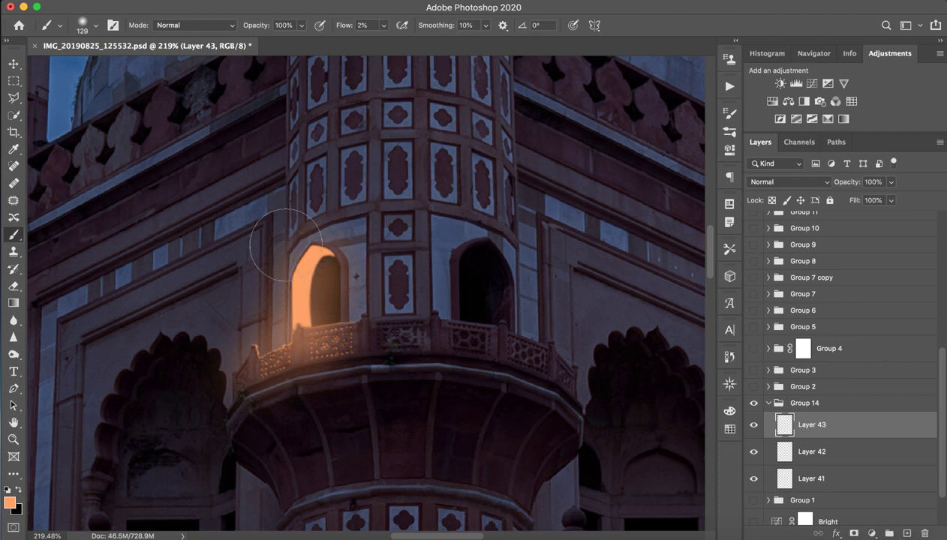
mouse_move(278, 271)
mouse_down()
mouse_move(297, 293)
mouse_move(264, 264)
mouse_up()
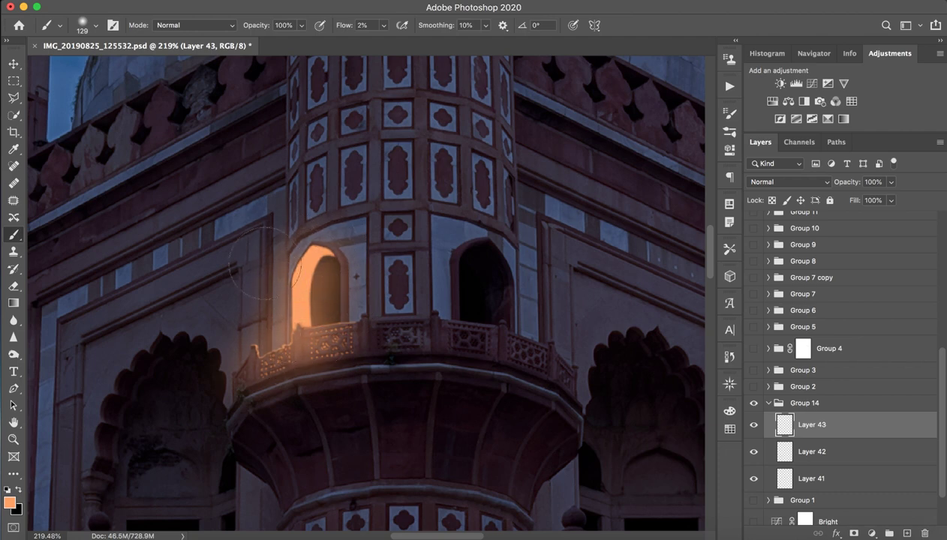
drag(299, 253, 288, 288)
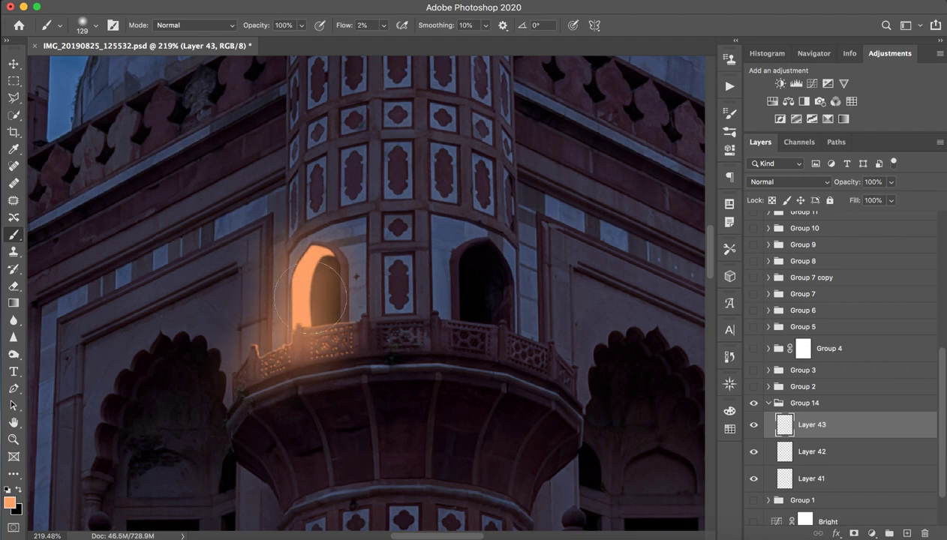
key(z)
click(293, 254)
key(b)
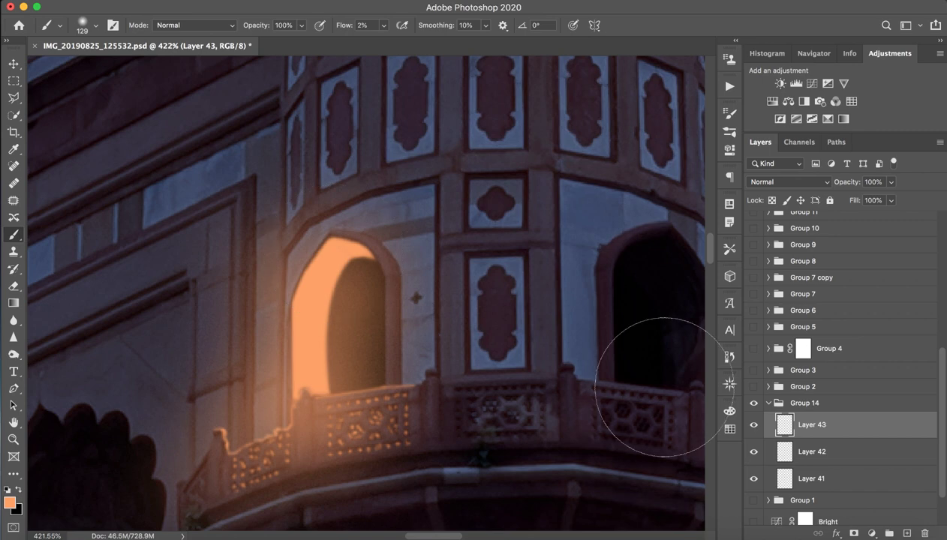
Toggle Group 14, Group 1's arch rim and Layer 43 visibility to compare the glow.
click(756, 403)
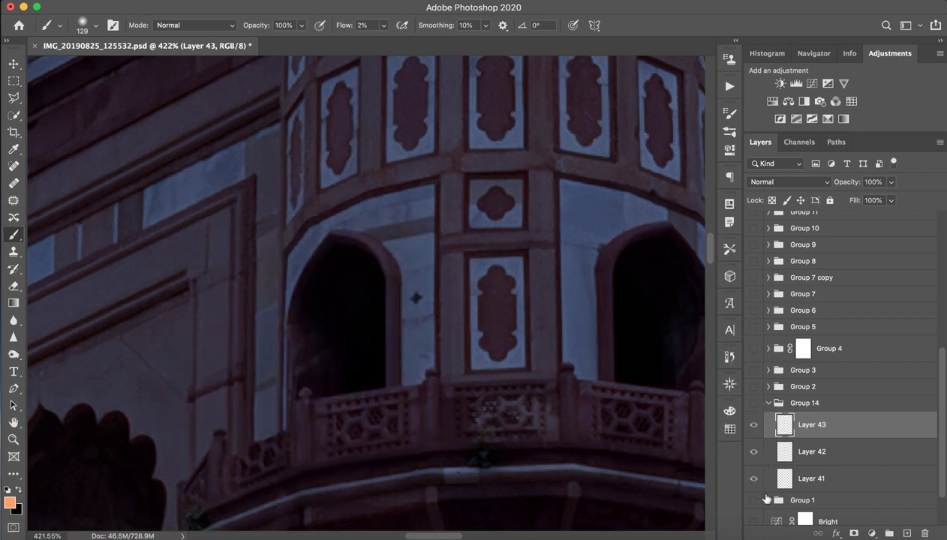
click(751, 502)
click(749, 504)
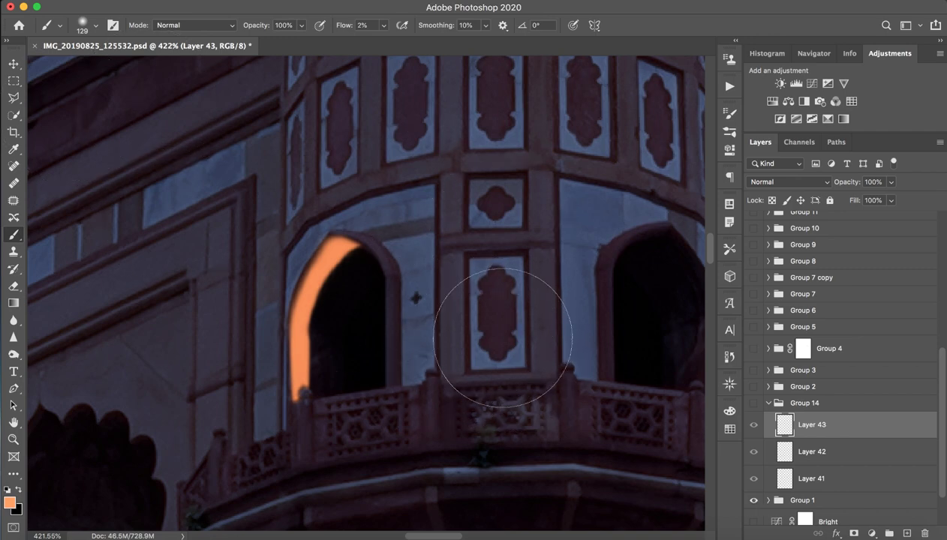
click(753, 403)
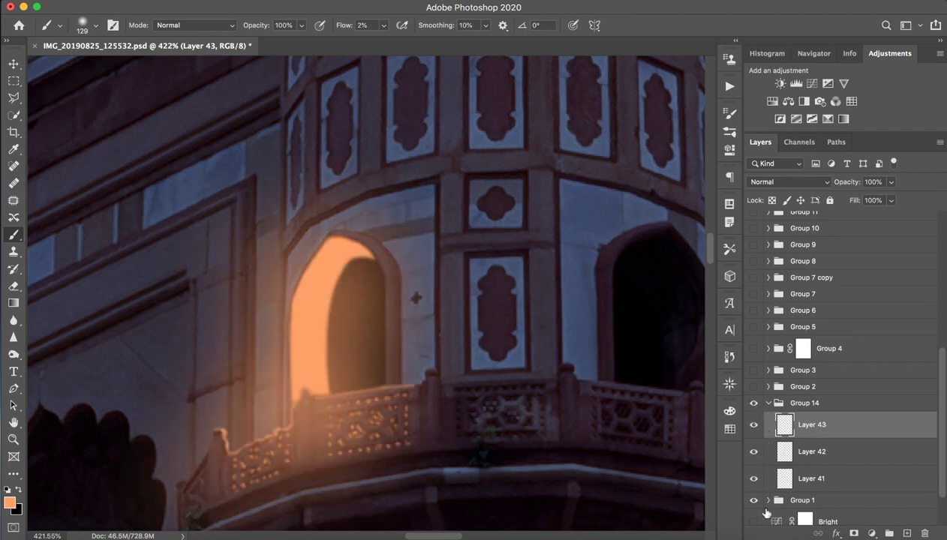
click(754, 426)
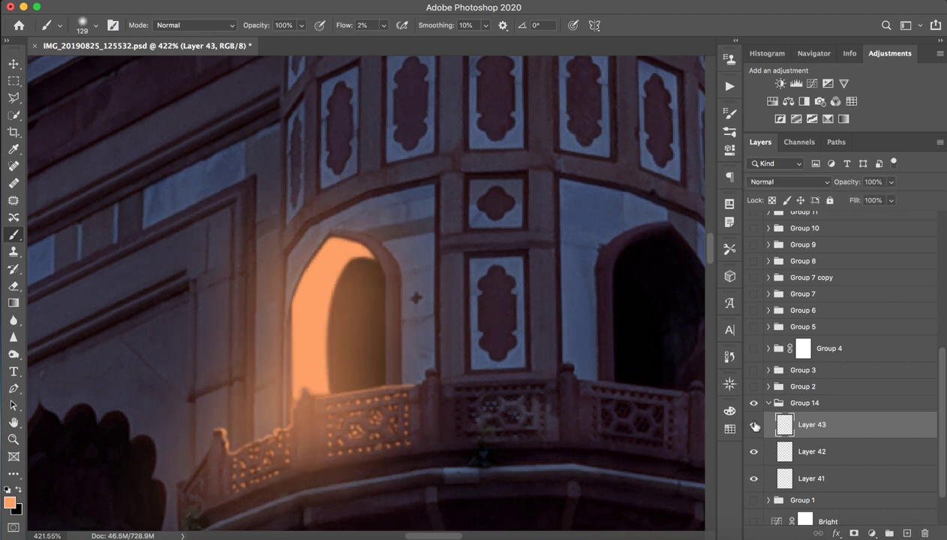
click(754, 426)
Set a roughly 95 px soft Eraser, check Layer 43's glow on and off, and zoom out.
click(14, 286)
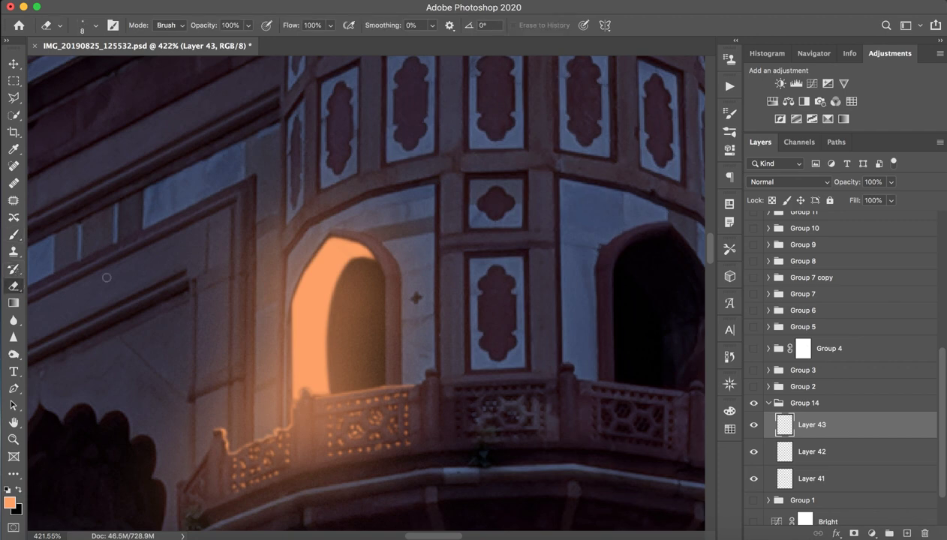
drag(330, 131, 379, 134)
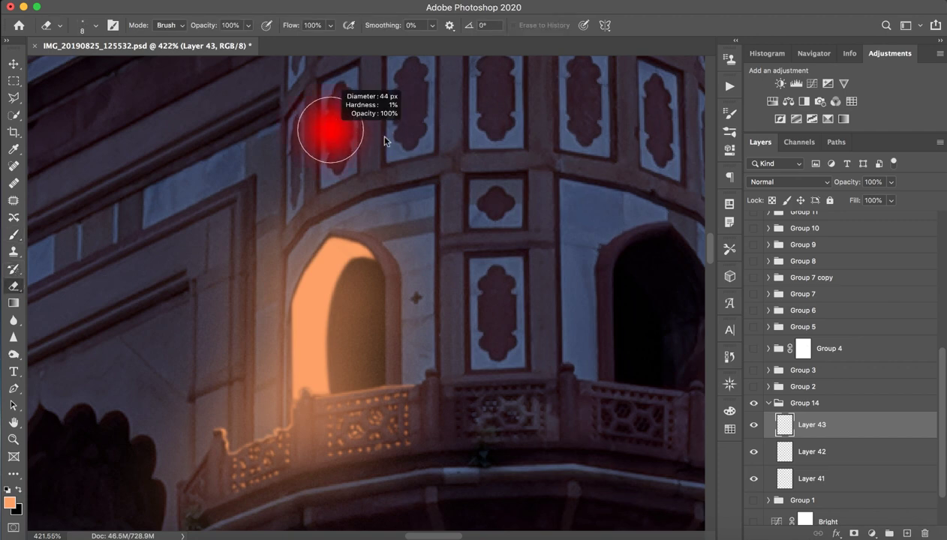
drag(441, 225, 450, 218)
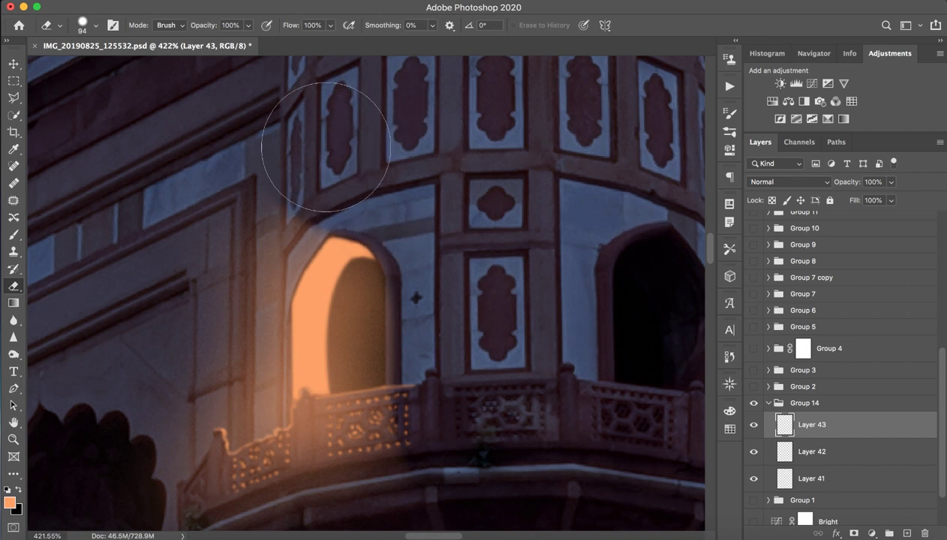
click(754, 428)
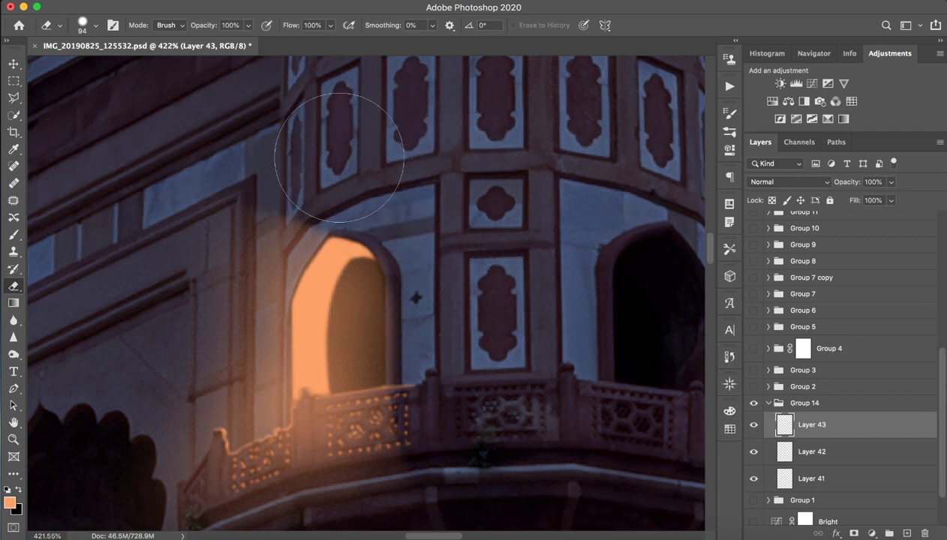
right_click(412, 114)
key(Escape)
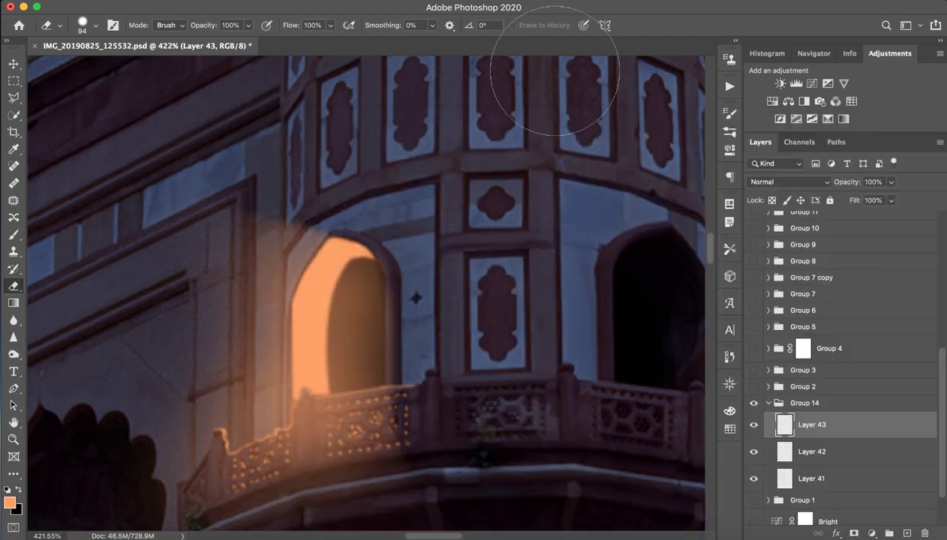
key(z)
drag(596, 228, 526, 238)
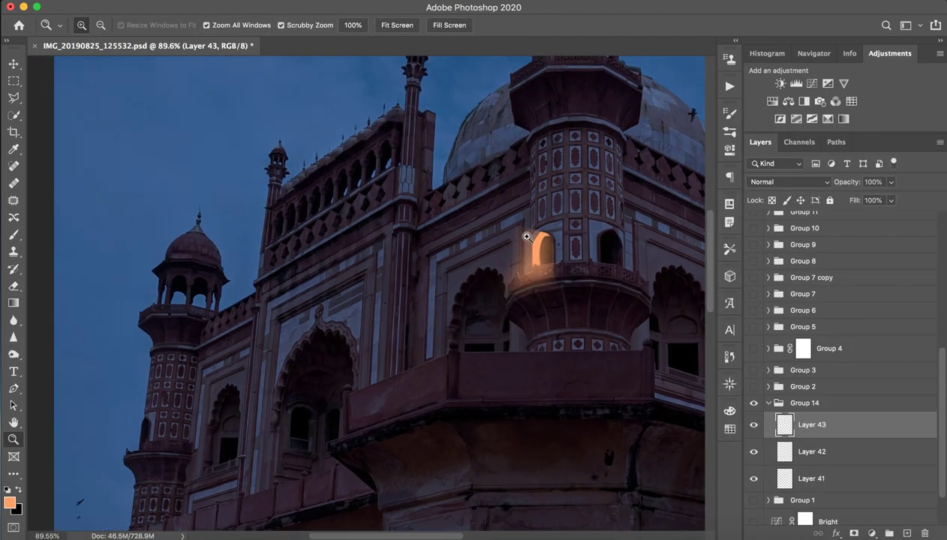
Centre on the lit window, collapse Group 14 and toggle its glow to compare.
key(e)
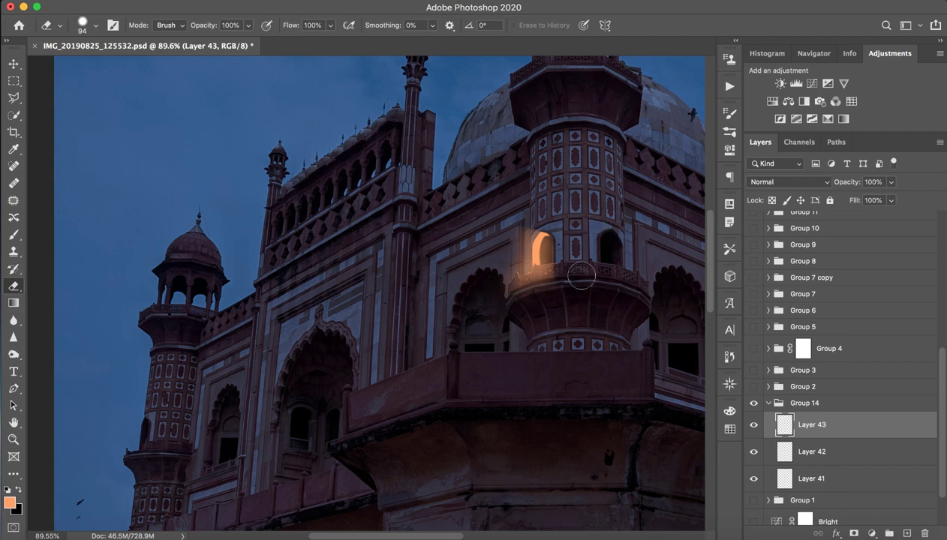
key(z)
drag(556, 243, 575, 247)
key(e)
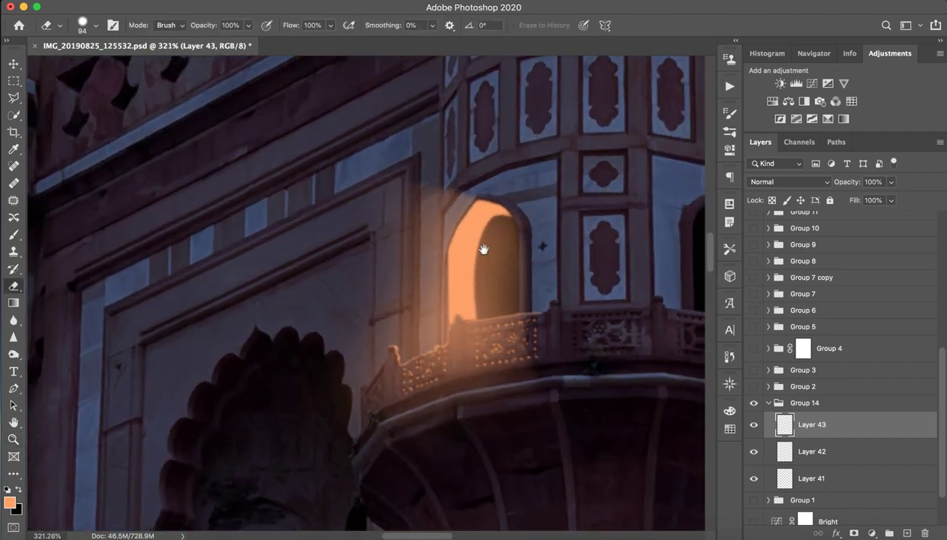
drag(484, 247, 428, 247)
click(768, 403)
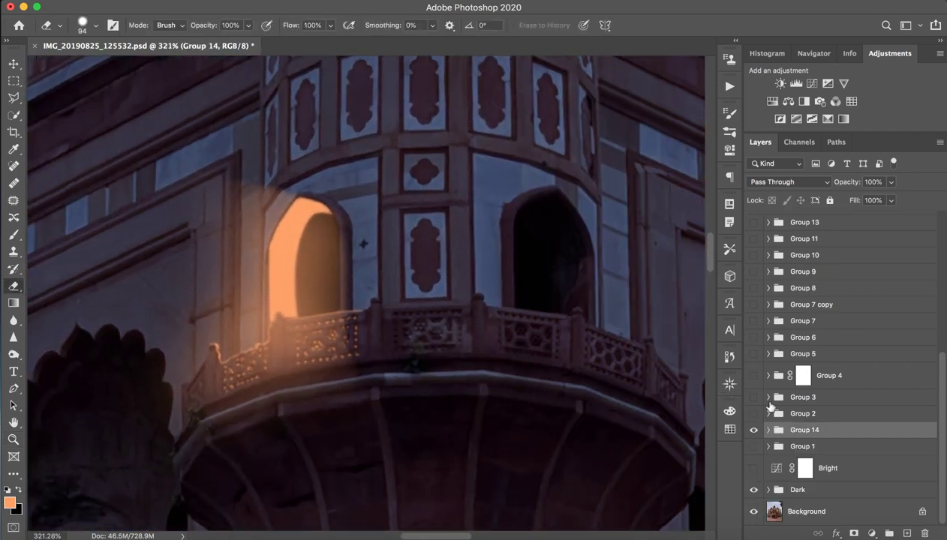
double_click(755, 433)
click(755, 432)
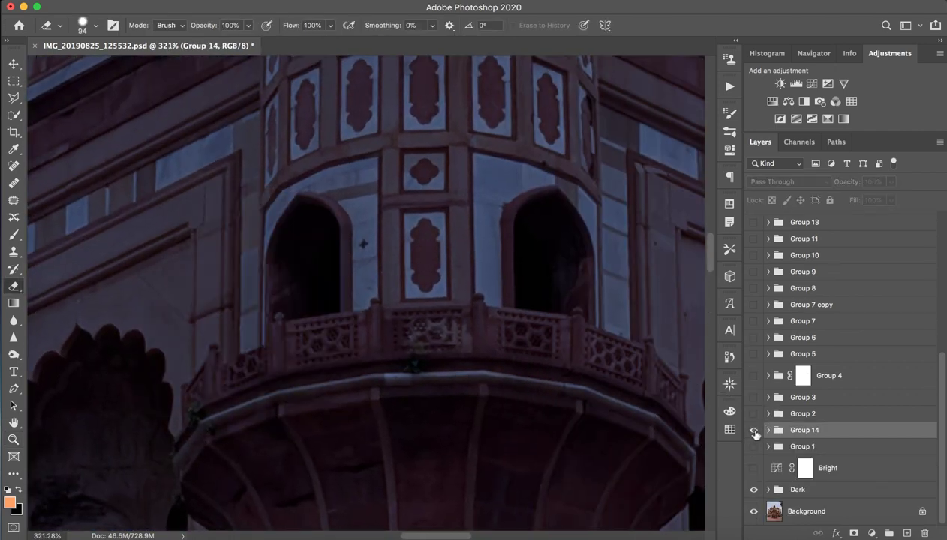
click(754, 432)
click(754, 432)
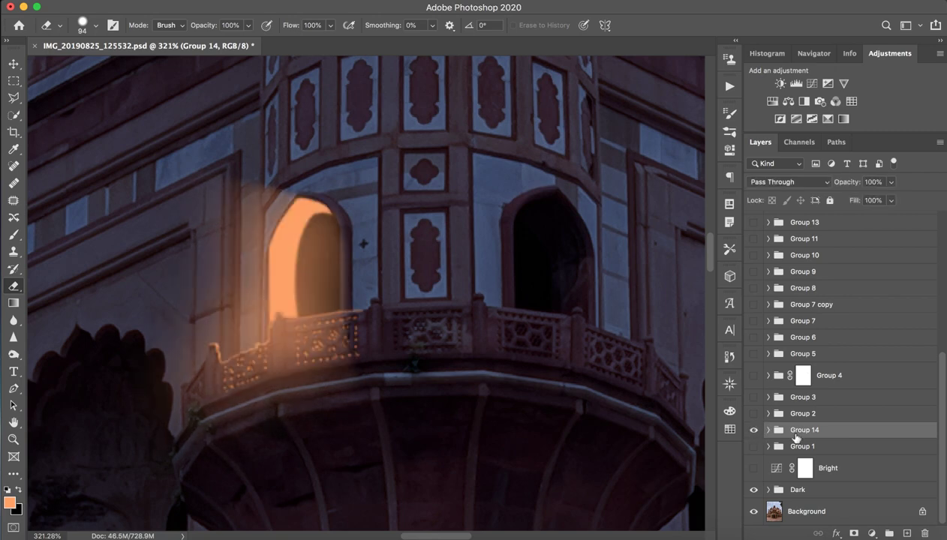
Duplicate Group 14, merge the copy, and flip it horizontally with Free Transform.
key(super+j)
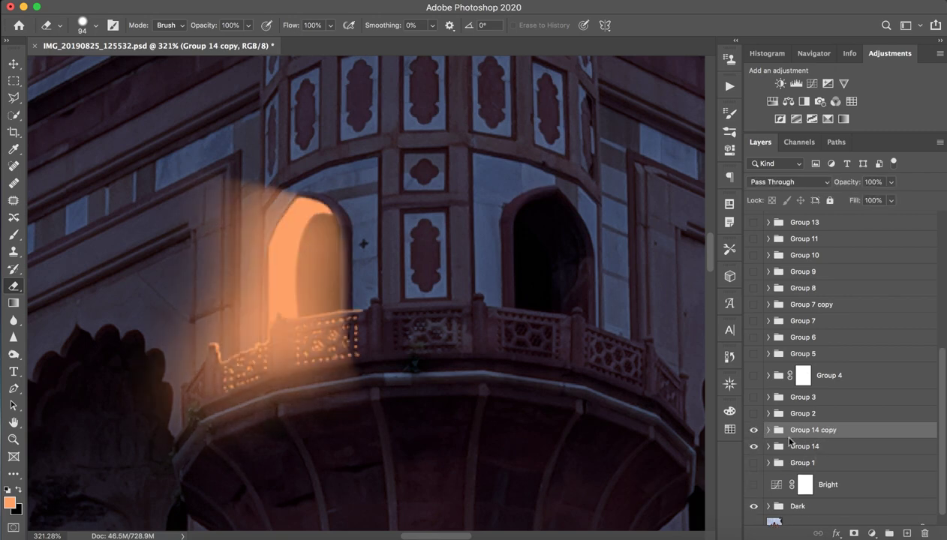
key(v)
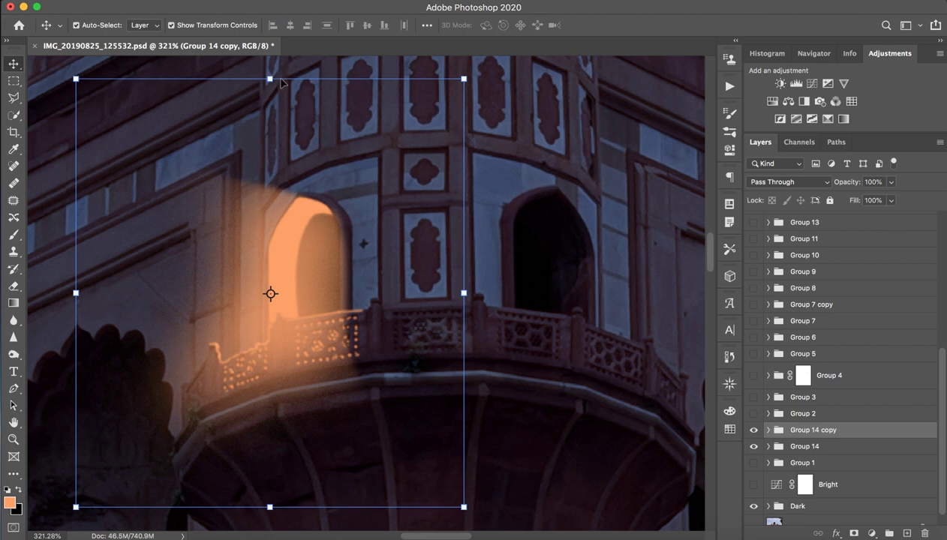
key(super+e)
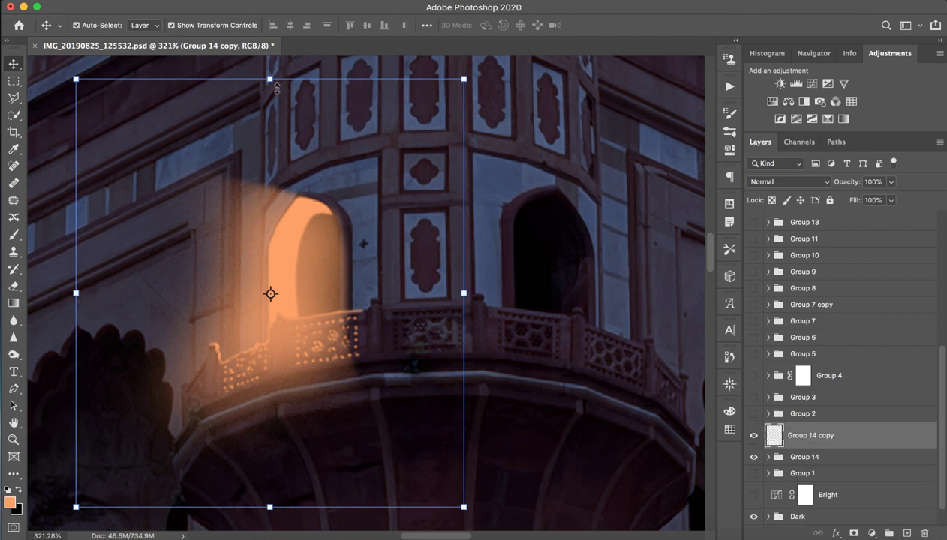
key(super+t)
right_click(385, 330)
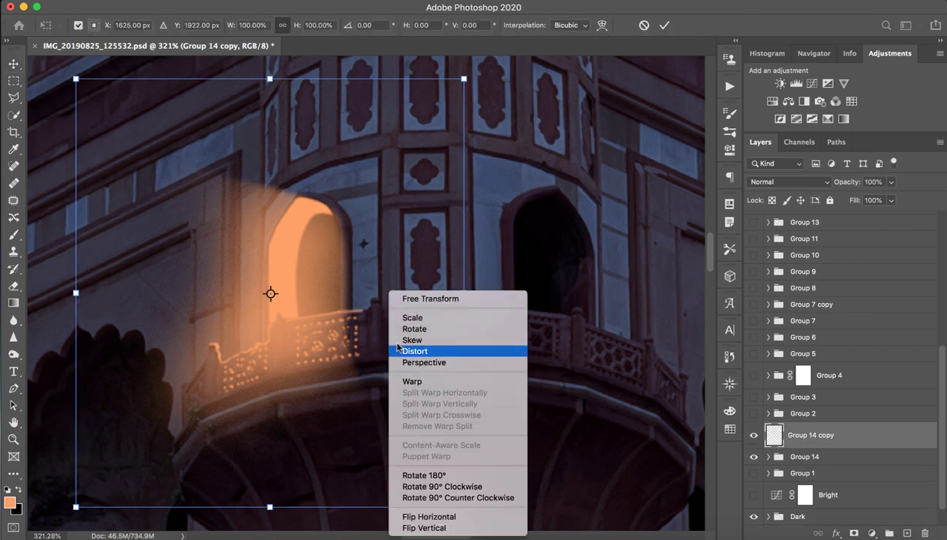
click(447, 518)
Move the mirrored glow onto the right-hand arch, nudge it into place, and commit.
drag(248, 279, 537, 268)
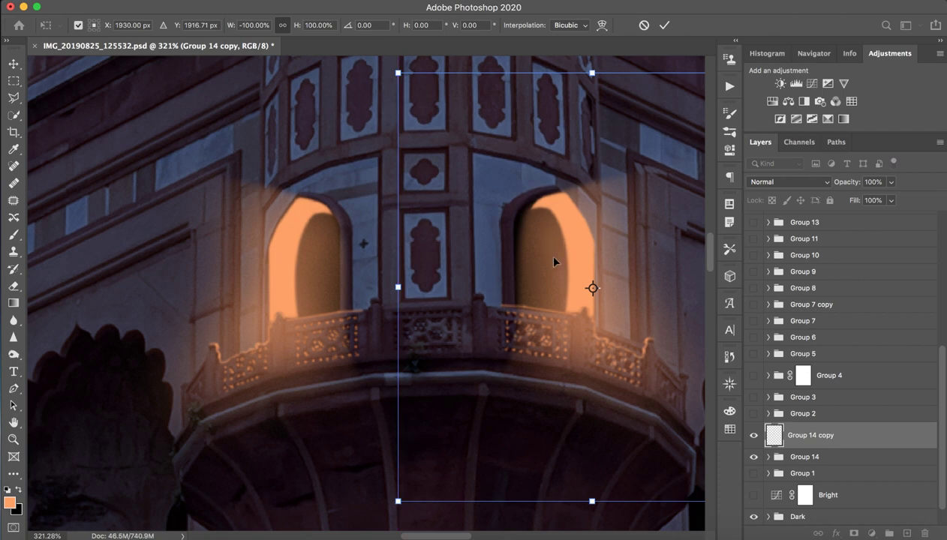
key(Left)
key(Left)
key(Left)
key(Left)
key(Left)
key(Left)
key(Left)
key(Left)
key(Left)
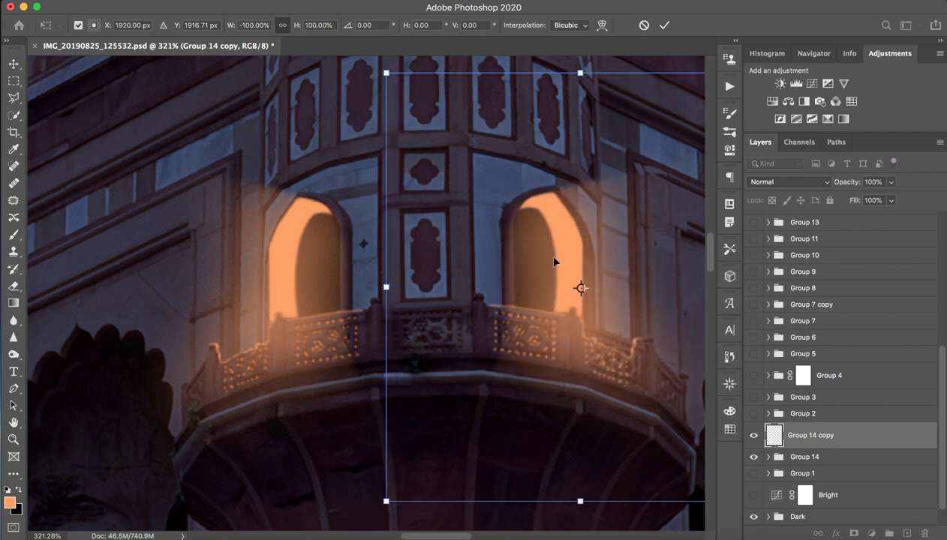
key(Right)
key(Up)
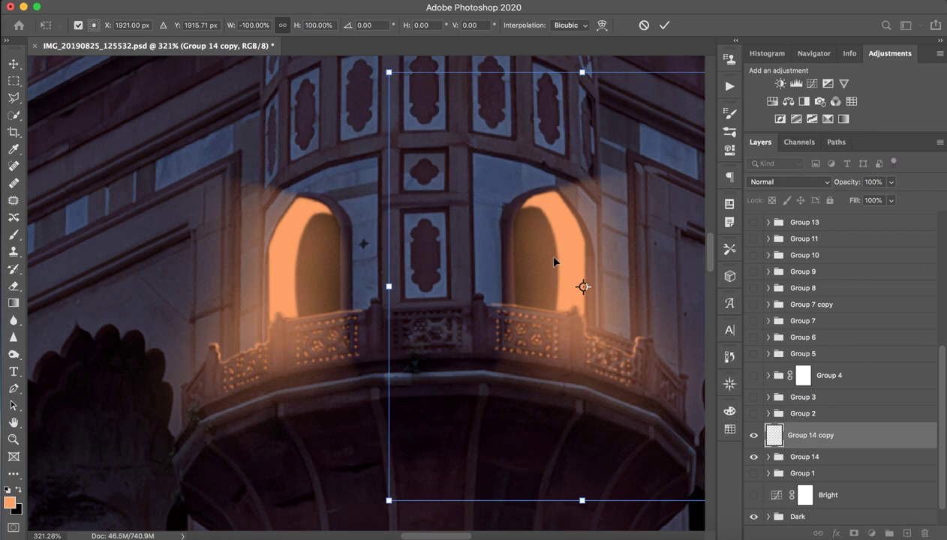
key(Return)
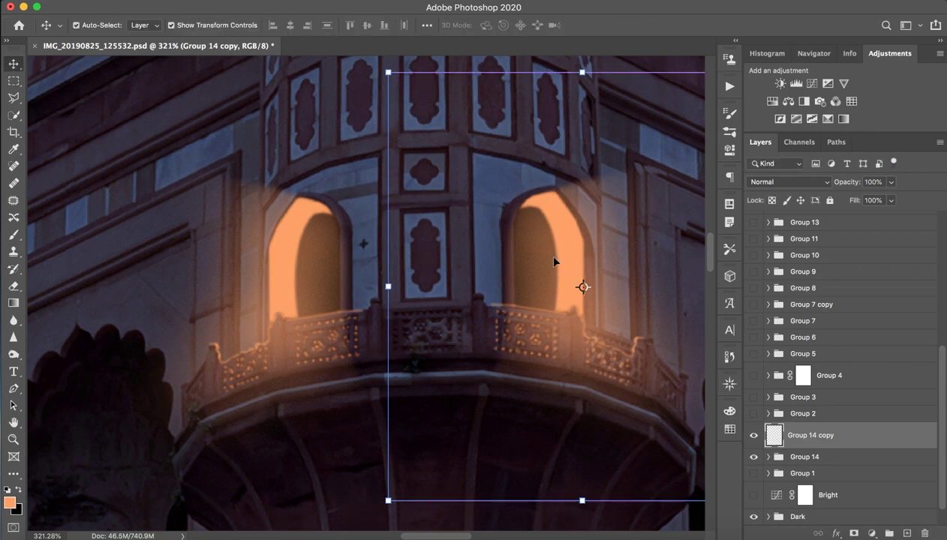
click(380, 398)
key(z)
drag(380, 398, 307, 418)
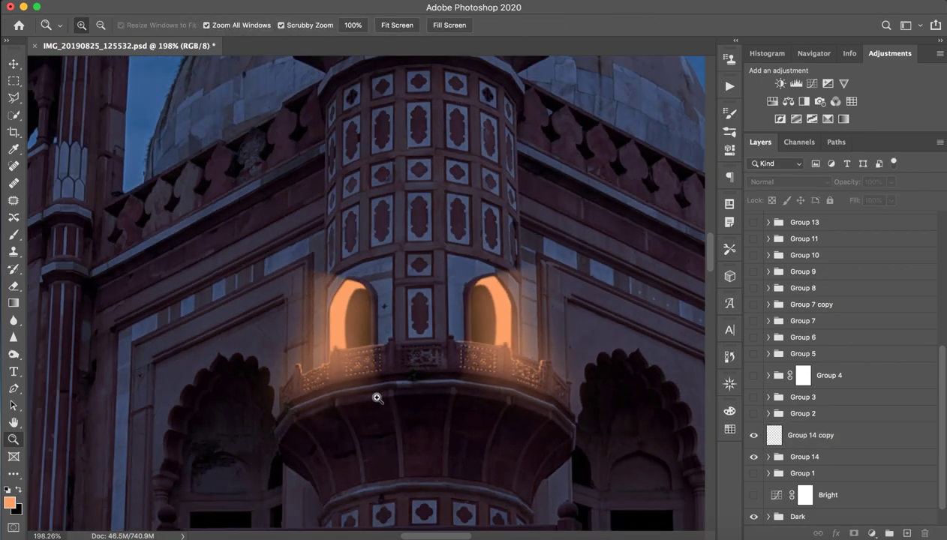
key(v)
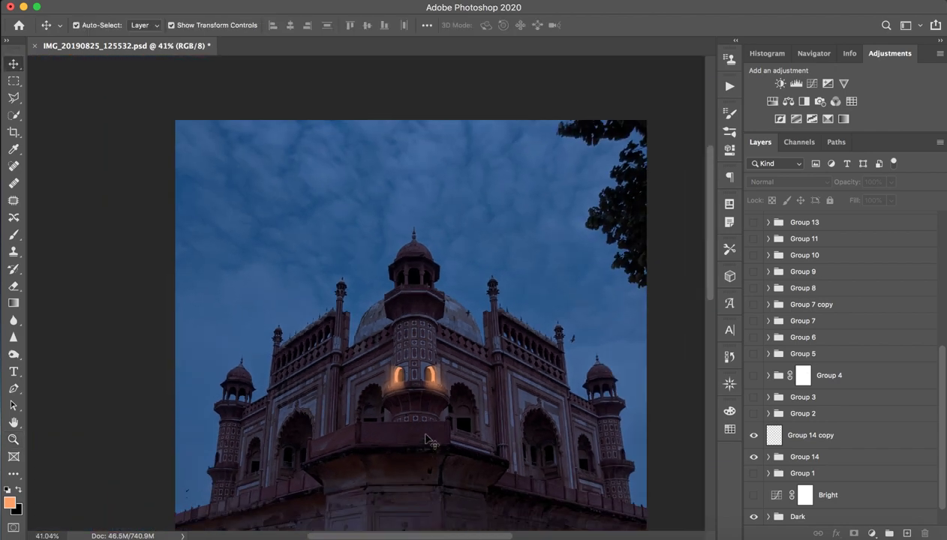
drag(418, 389, 481, 444)
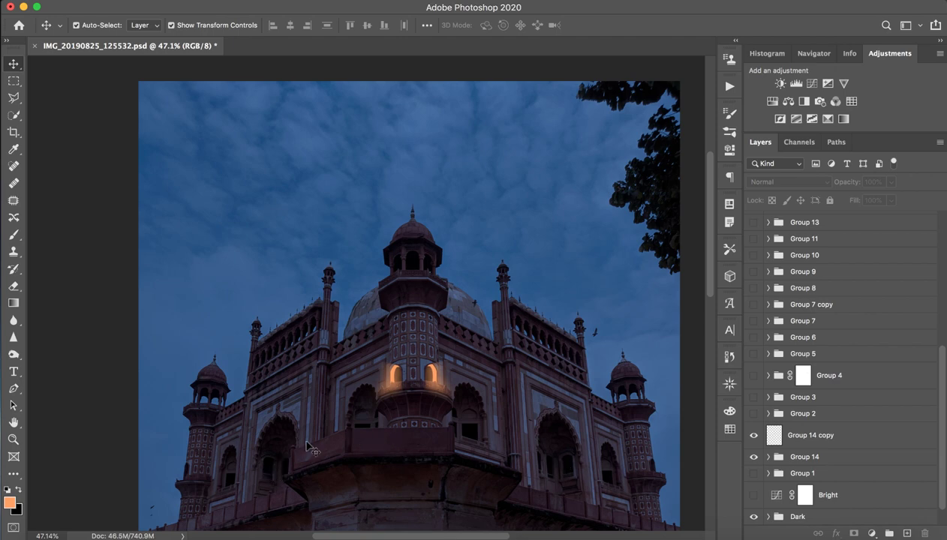
drag(465, 487, 449, 395)
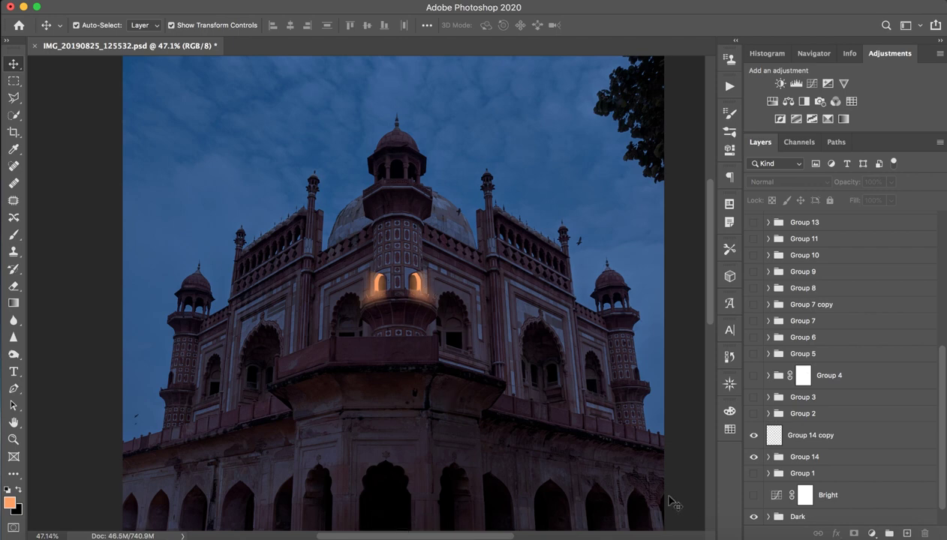
key(z)
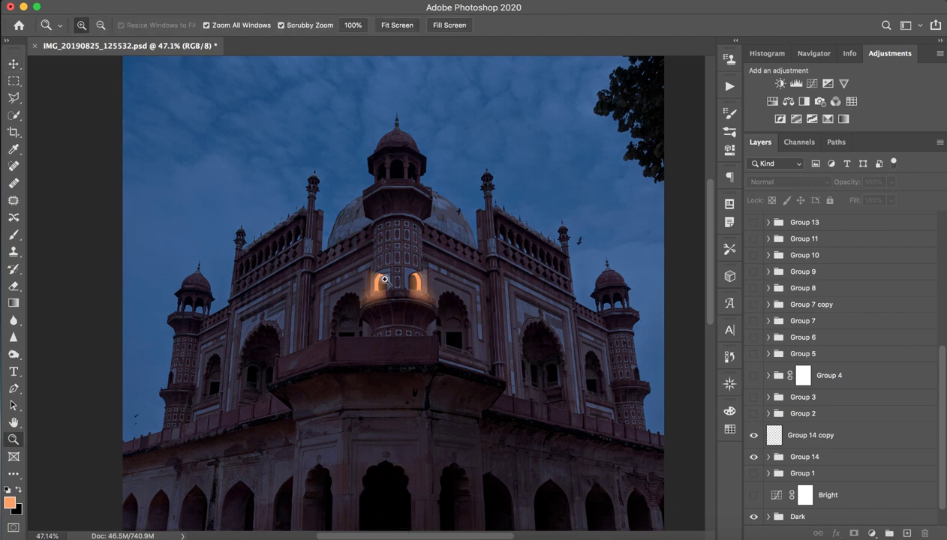
mouse_move(390, 281)
mouse_down()
mouse_move(372, 264)
mouse_move(407, 277)
mouse_up()
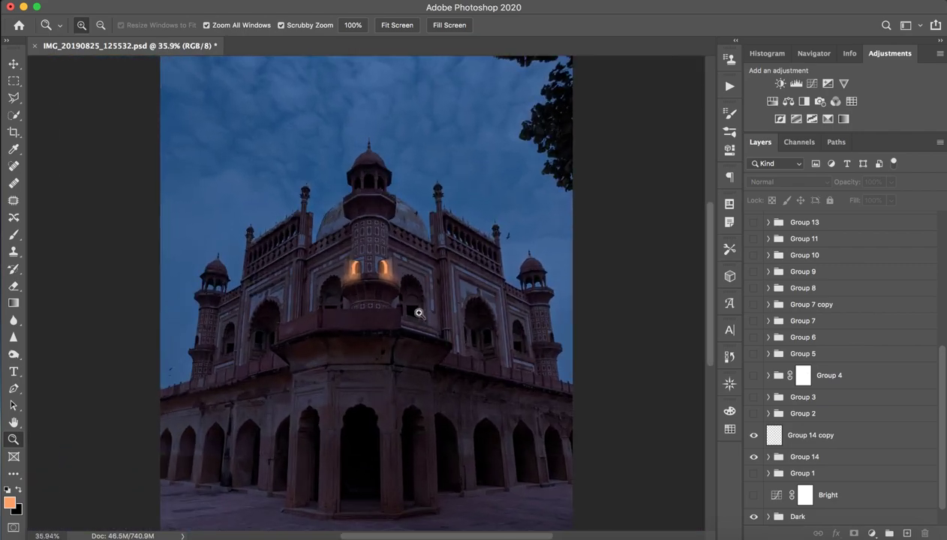
drag(419, 310, 398, 316)
key(v)
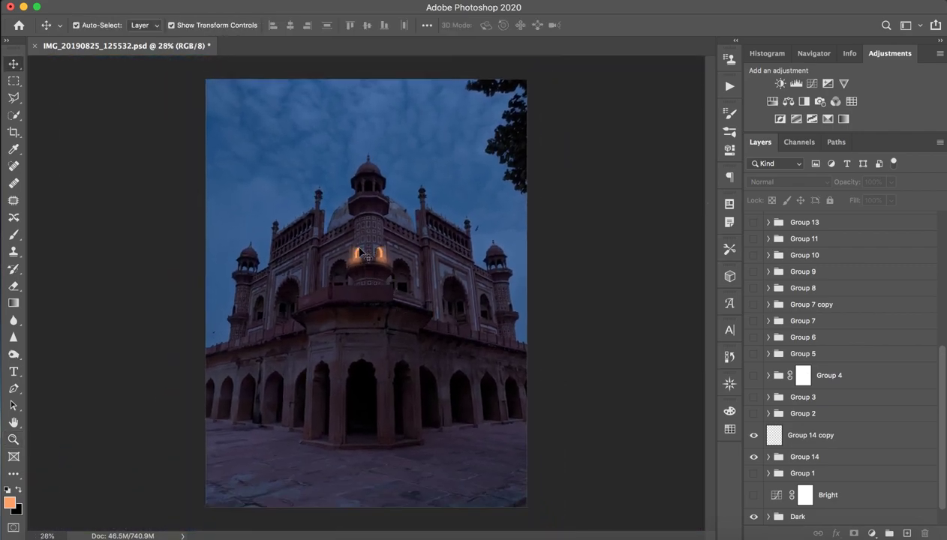
click(649, 2)
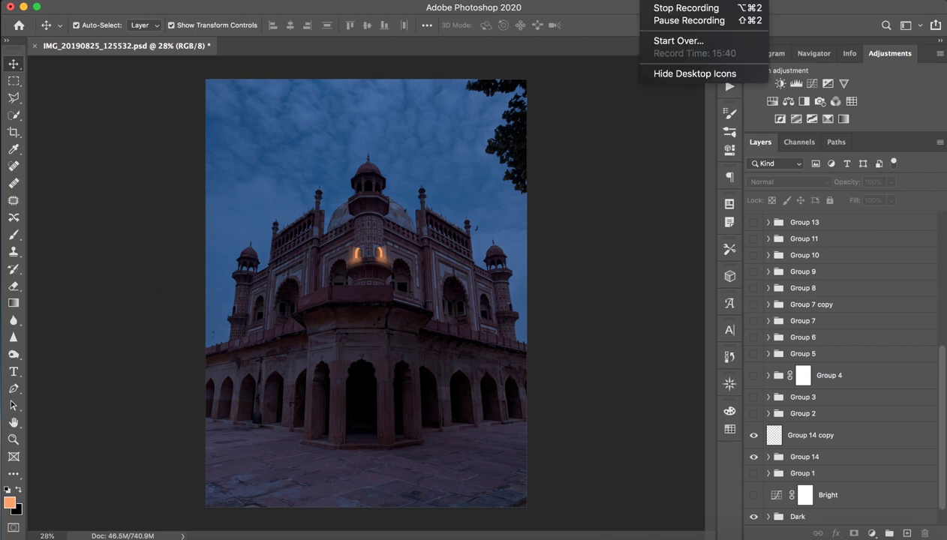
key(Escape)
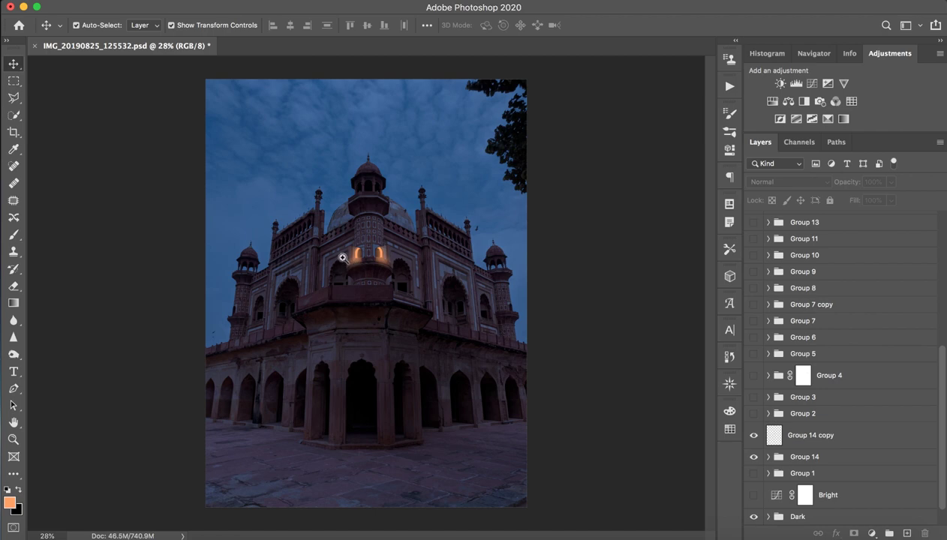
drag(342, 257, 496, 249)
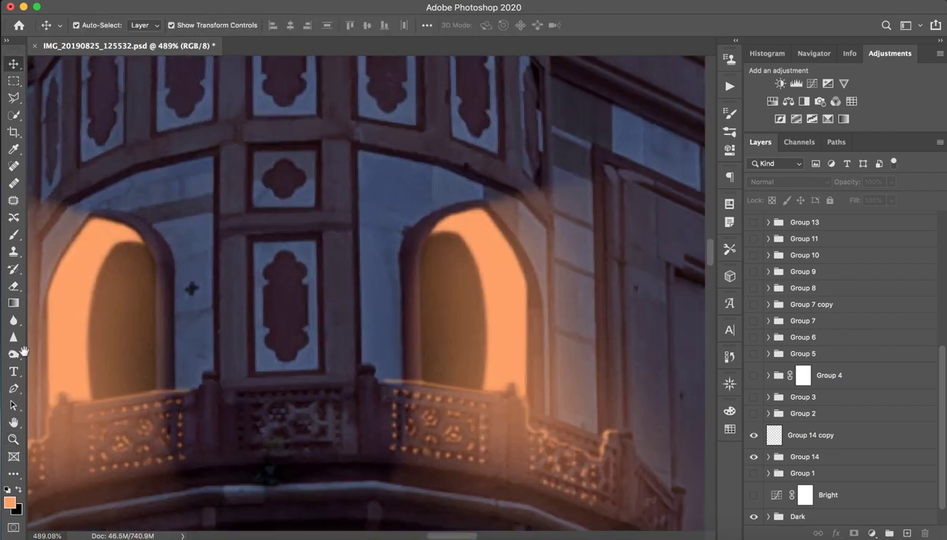
key(z)
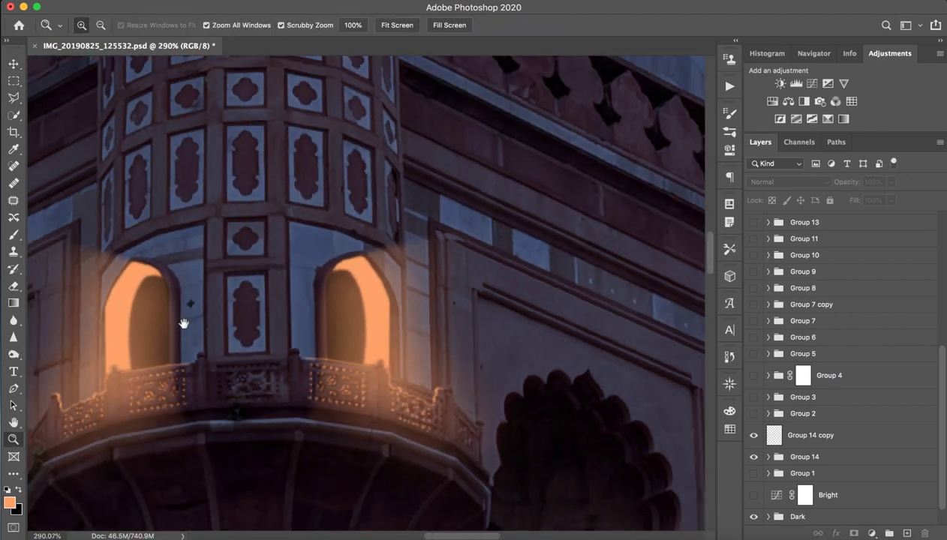
mouse_move(212, 322)
mouse_down()
mouse_move(319, 310)
mouse_move(320, 278)
mouse_up()
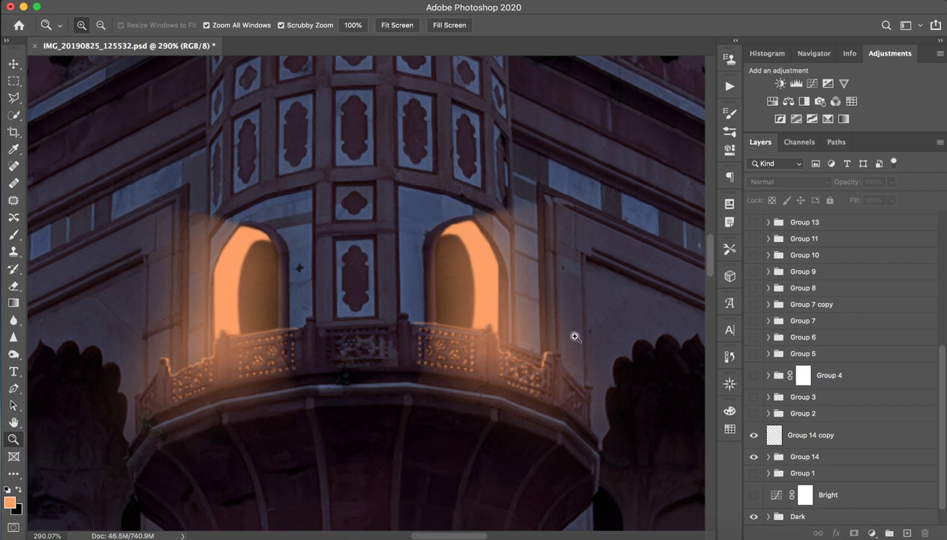
click(801, 441)
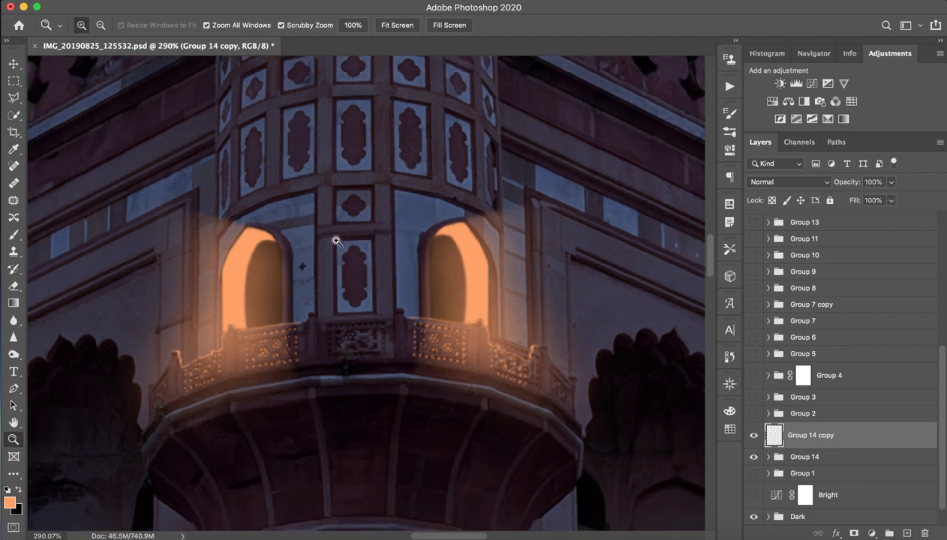
mouse_move(341, 238)
mouse_down()
mouse_move(317, 327)
mouse_move(332, 97)
mouse_up()
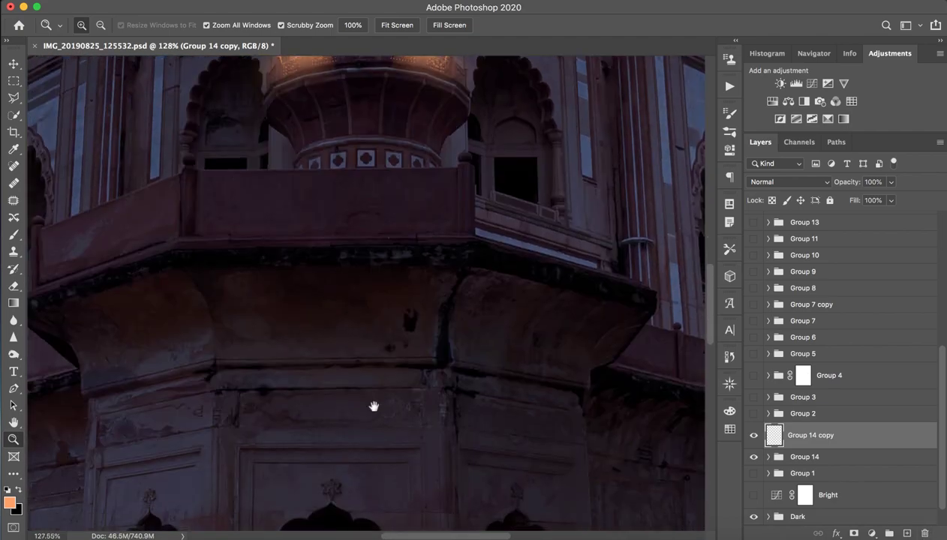
Bring the arched doorways into view and turn on the heart icon, glow-line and pink-light layers.
drag(372, 403, 395, 134)
mouse_move(379, 417)
mouse_down()
mouse_move(417, 286)
mouse_move(461, 308)
mouse_move(422, 300)
mouse_up()
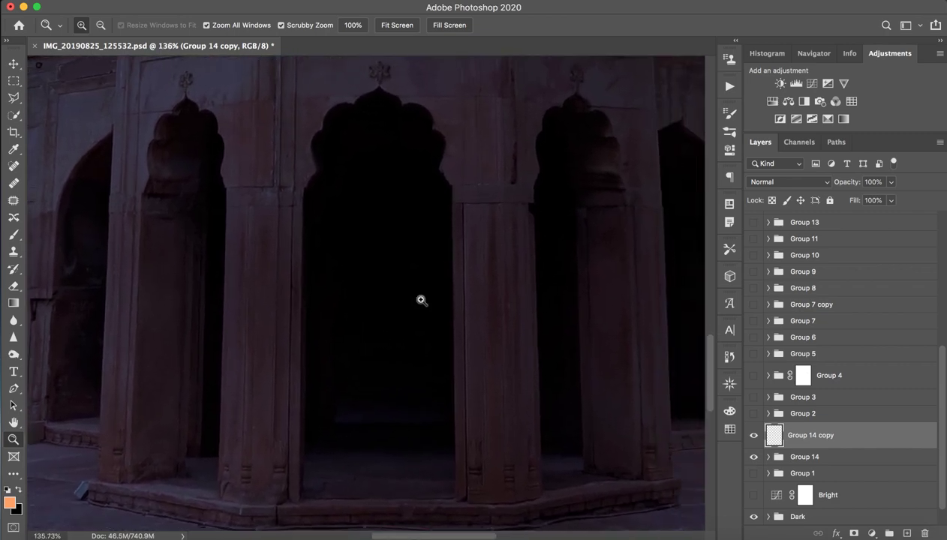
scroll(888, 418, up, 5)
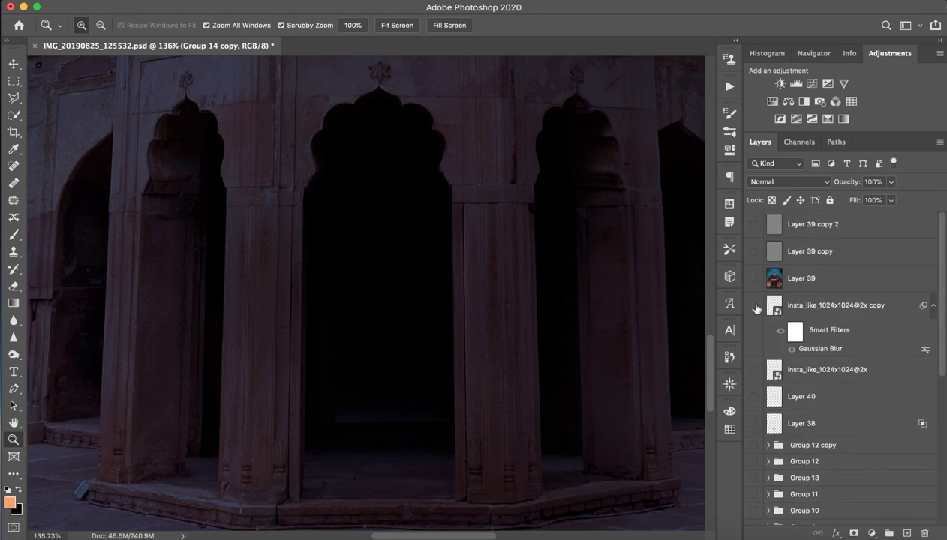
click(755, 307)
click(754, 370)
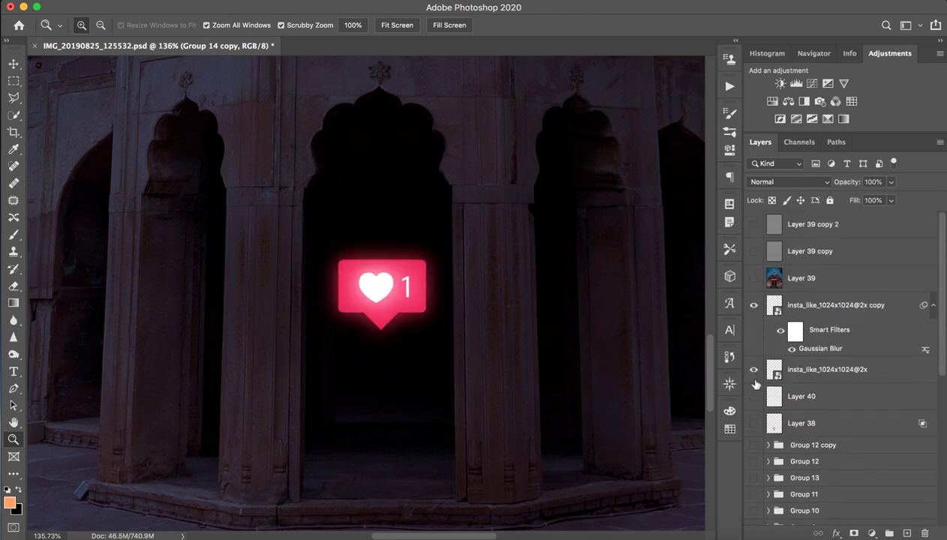
click(755, 396)
click(754, 424)
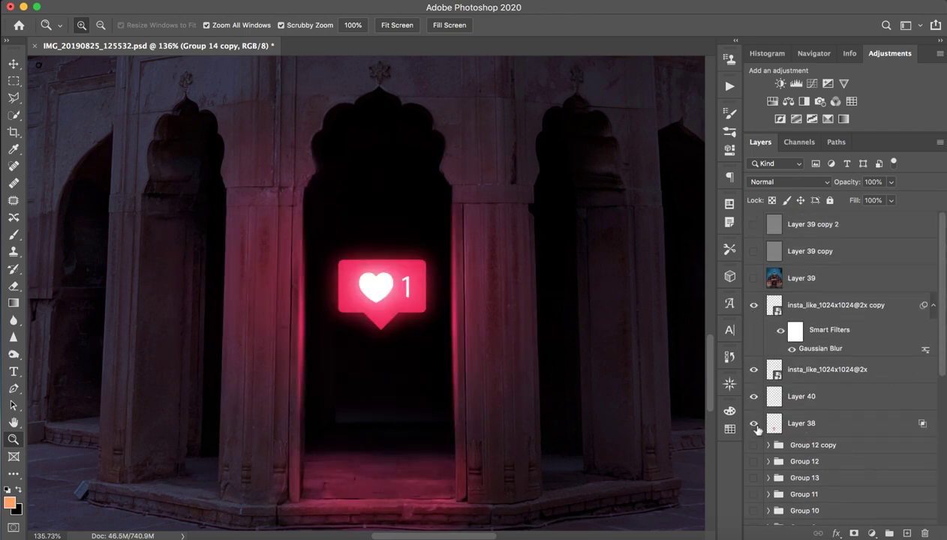
Group the insta_like heart layers with Layer 40 and Layer 38 as Group 15, comparing it on and off.
click(829, 409)
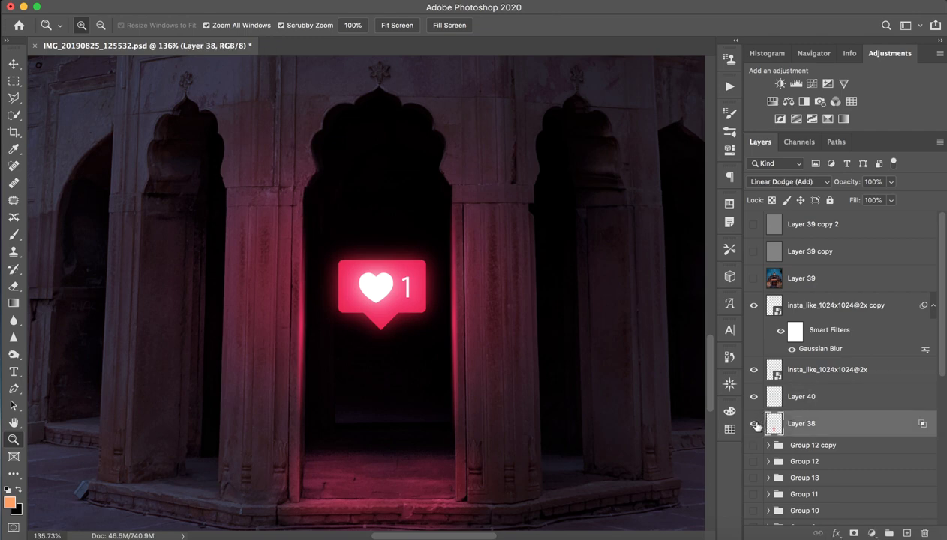
scroll(386, 364, down, 1)
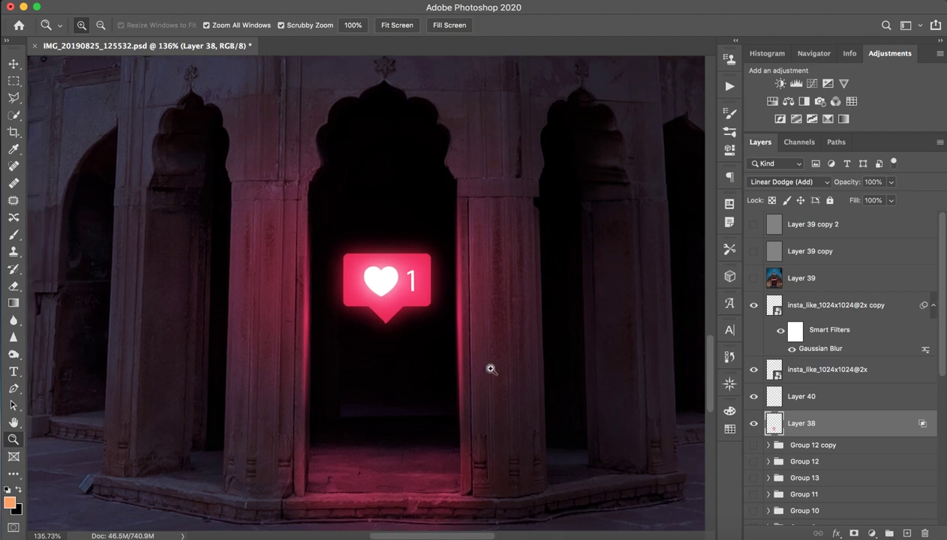
click(841, 318)
shift+click(837, 432)
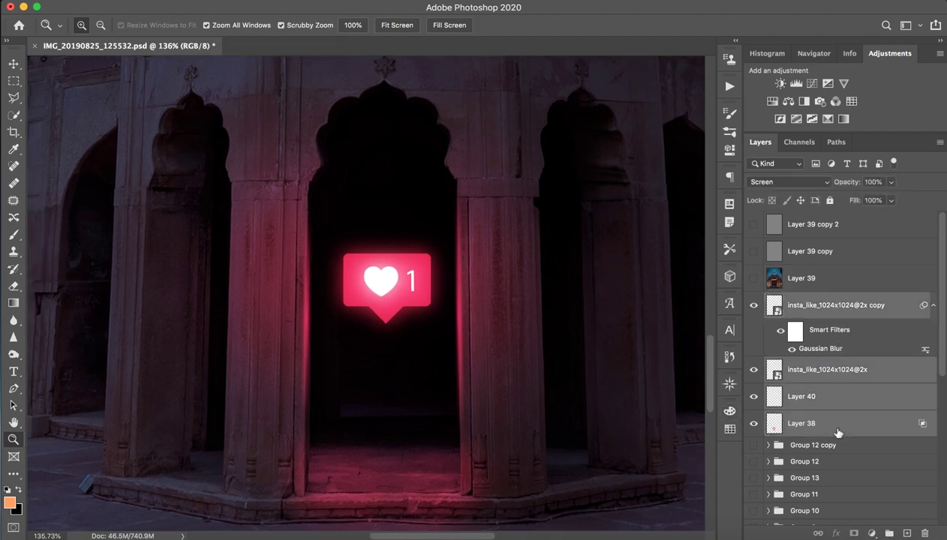
key(ctrl+g)
click(754, 300)
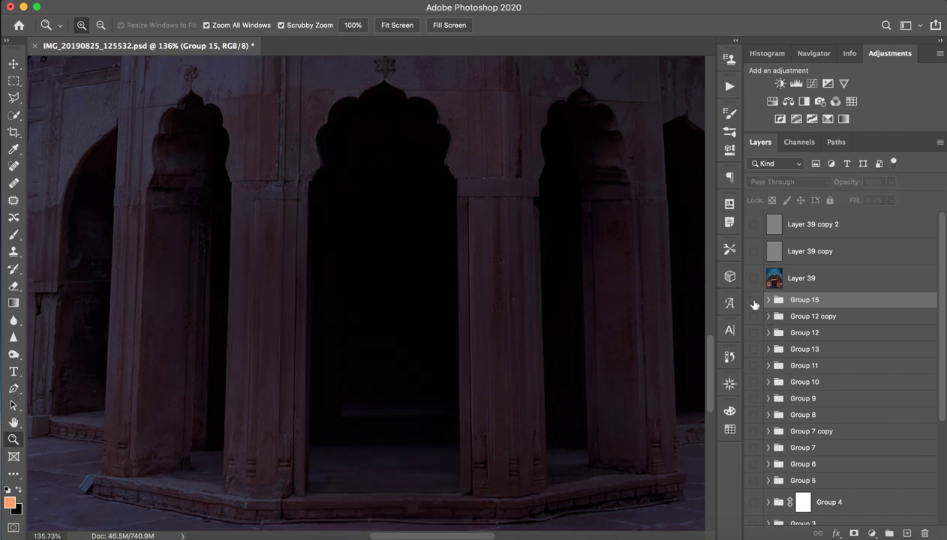
Add an empty layer and move both insta_like heart layers out of Group 15 above Layer 44.
click(908, 534)
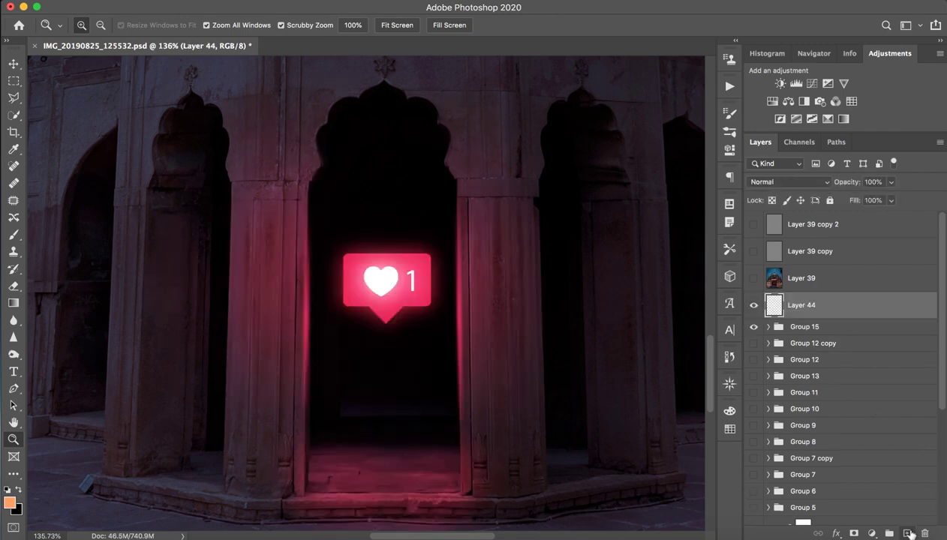
click(754, 327)
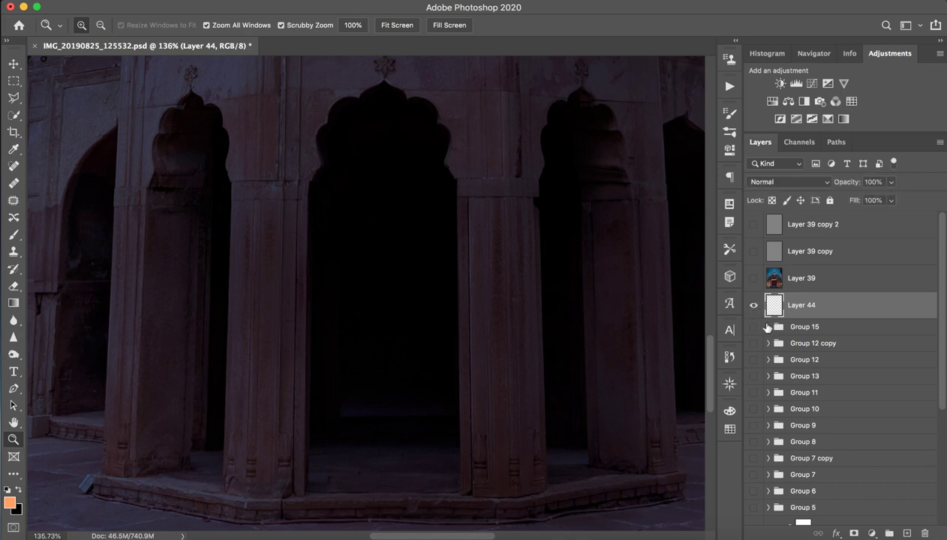
click(768, 327)
click(819, 351)
shift+click(818, 412)
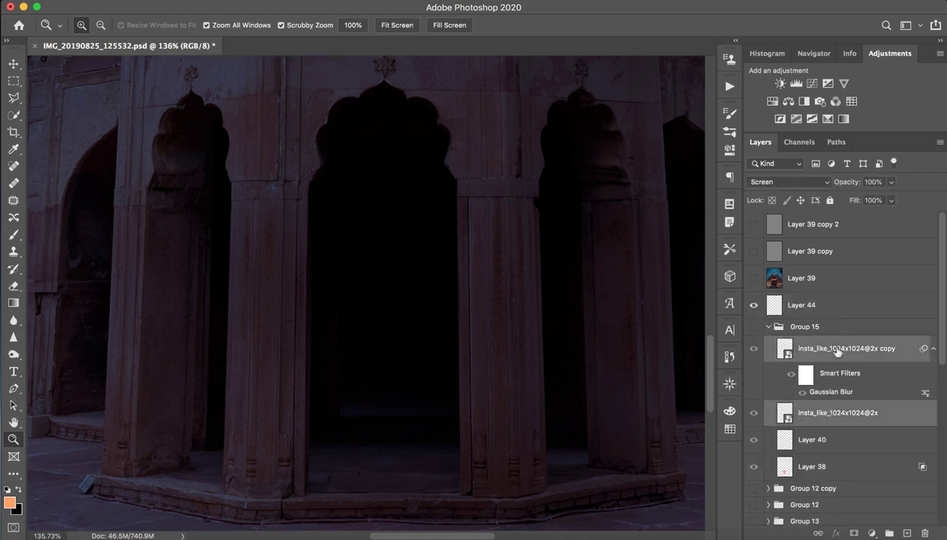
drag(832, 351, 816, 295)
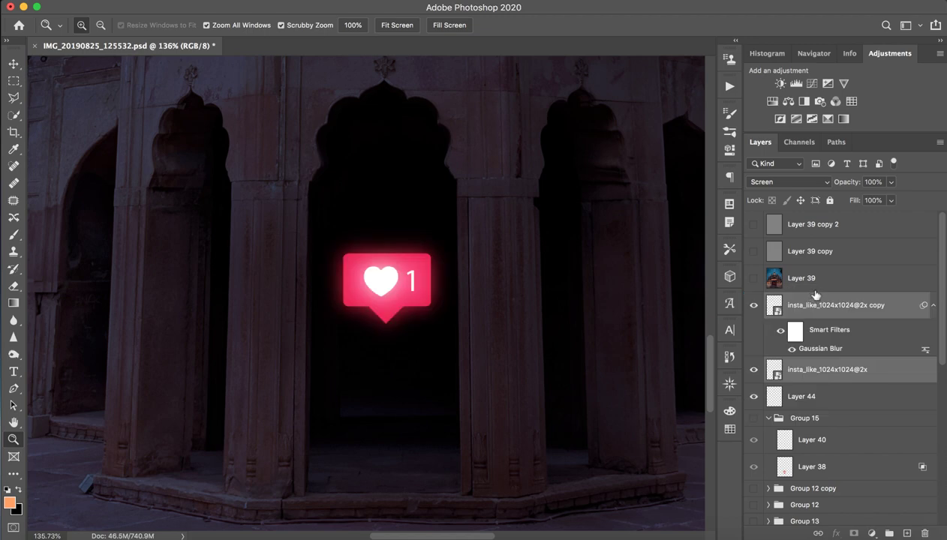
click(844, 405)
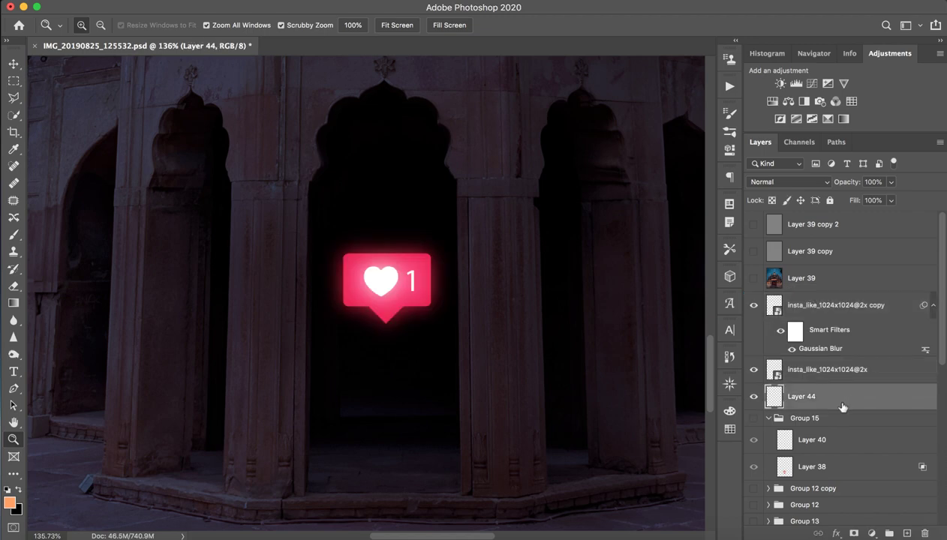
Review the glow copy's Gaussian Blur without changes and keep its blend mode on Screen.
click(729, 304)
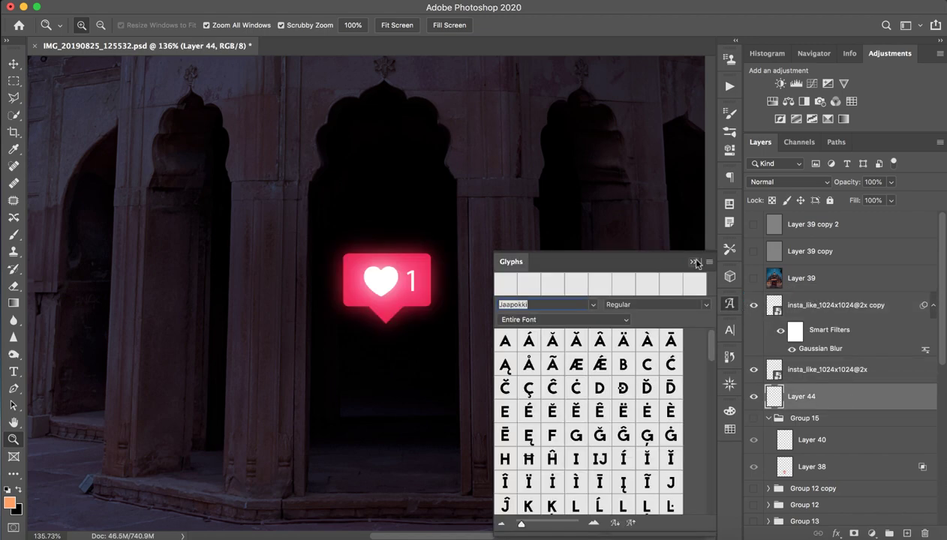
click(731, 305)
click(751, 305)
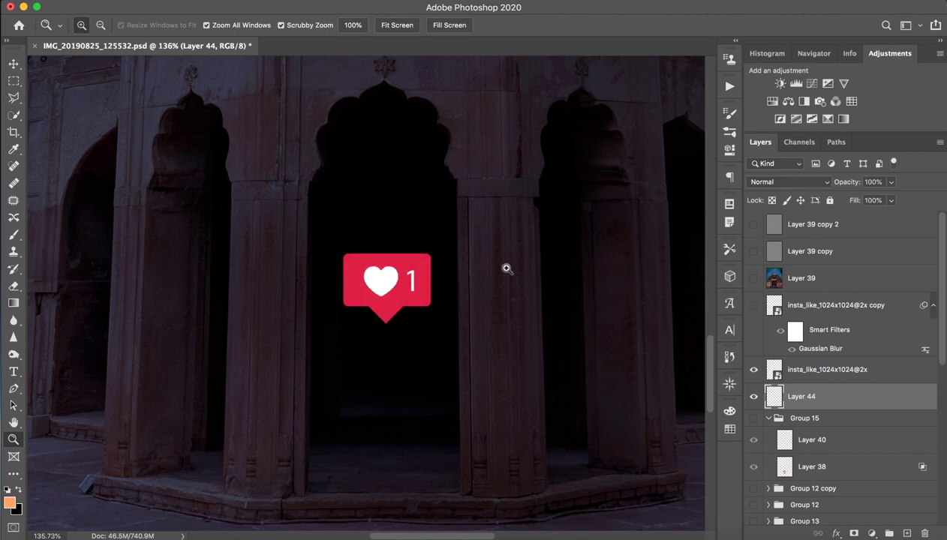
click(754, 306)
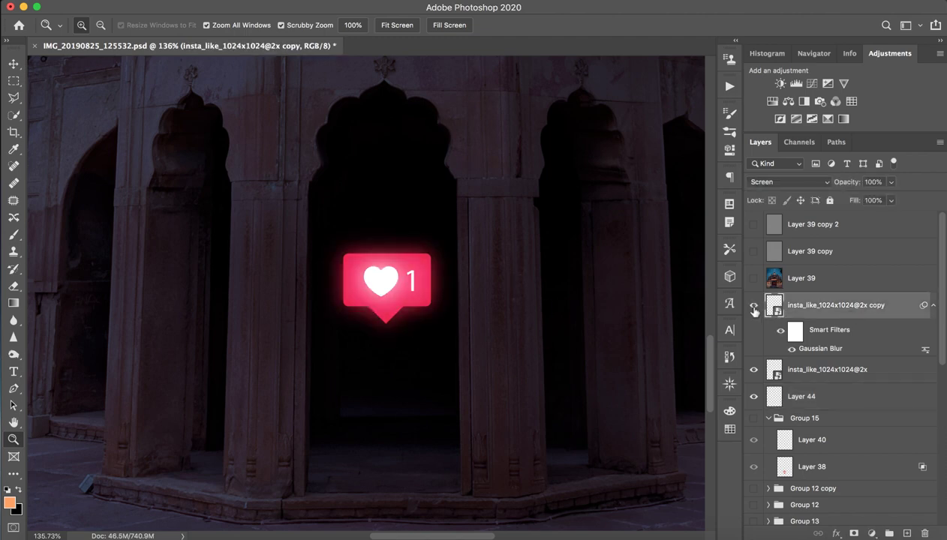
double_click(837, 350)
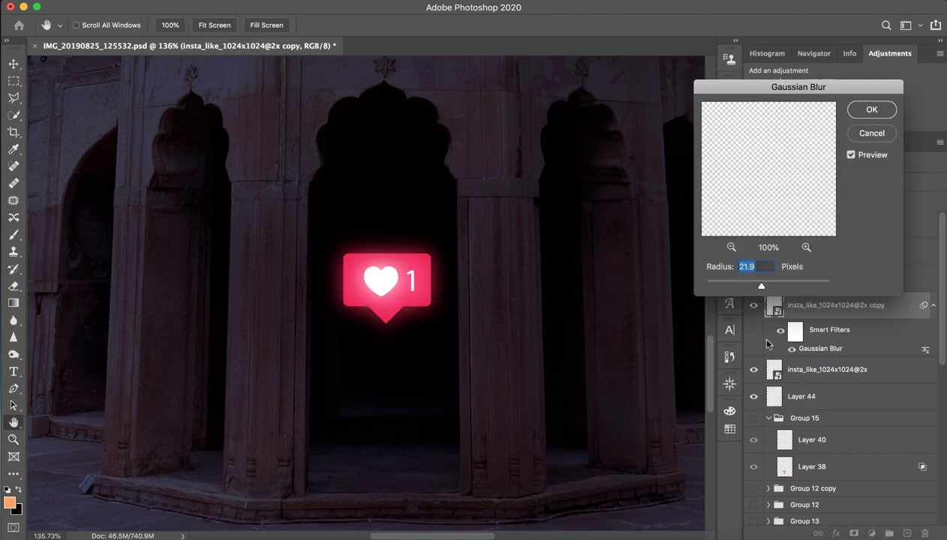
click(871, 134)
click(786, 184)
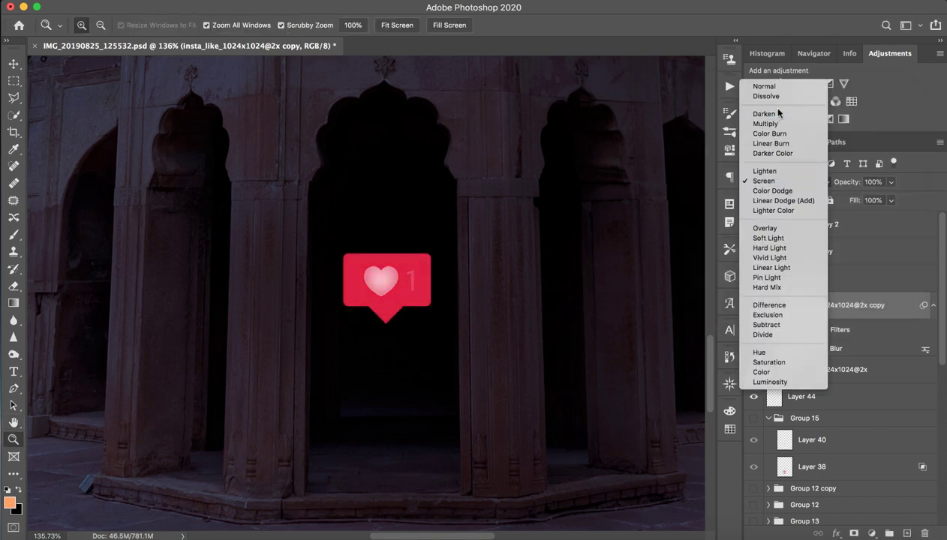
click(762, 181)
Toggle the heart layers off and on to compare, select Layer 44, and zoom into the central arch.
click(756, 306)
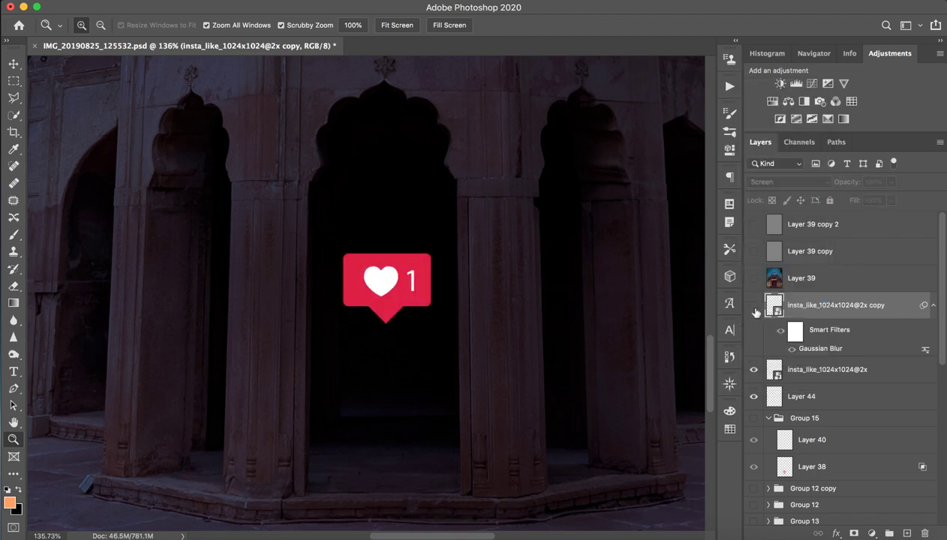
click(757, 306)
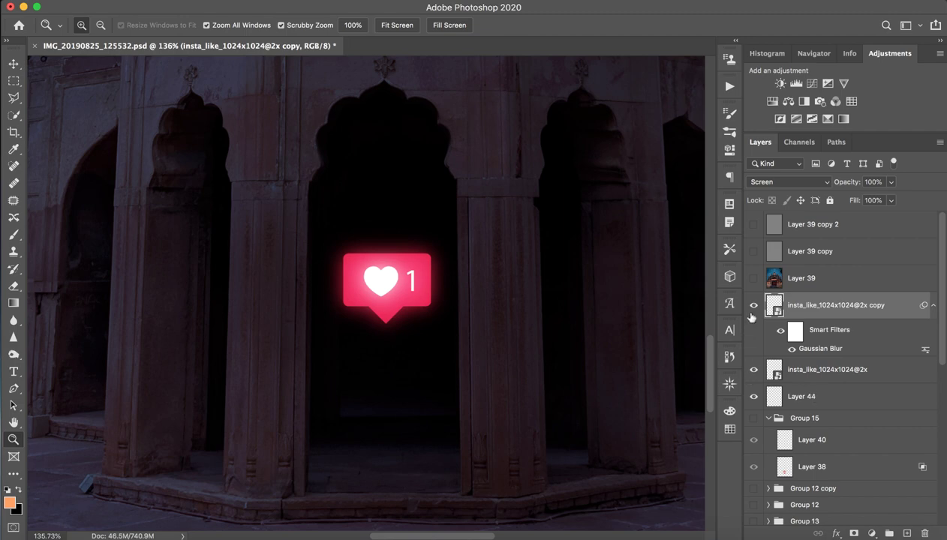
click(753, 306)
click(753, 369)
click(754, 369)
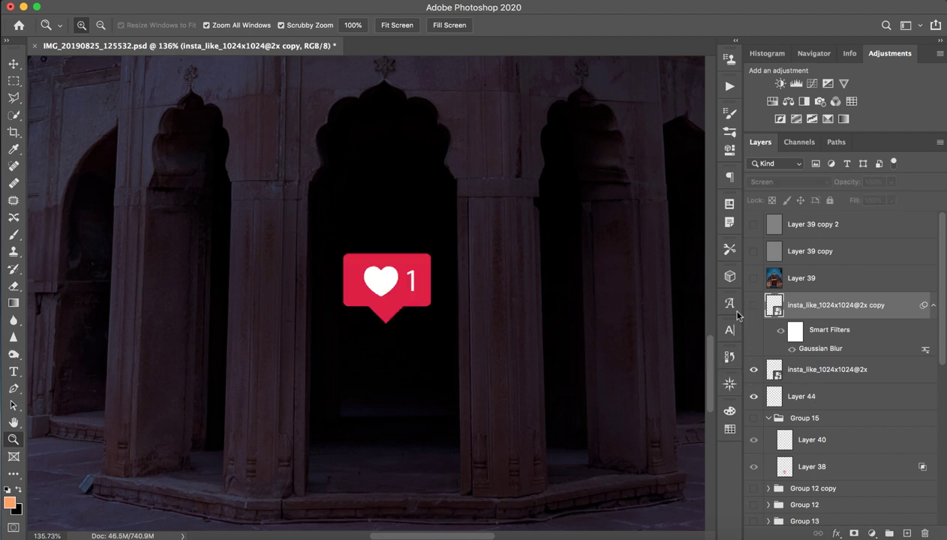
click(752, 308)
click(788, 398)
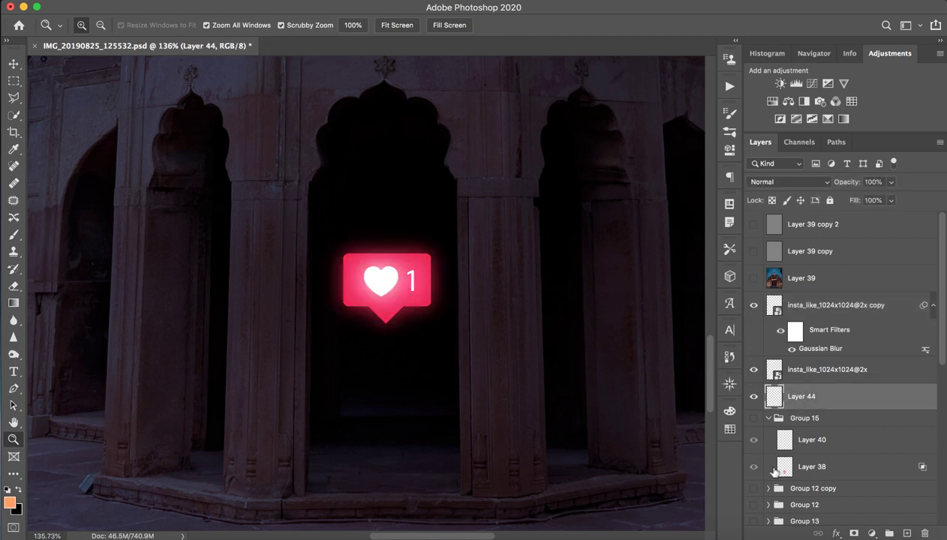
drag(276, 220, 289, 222)
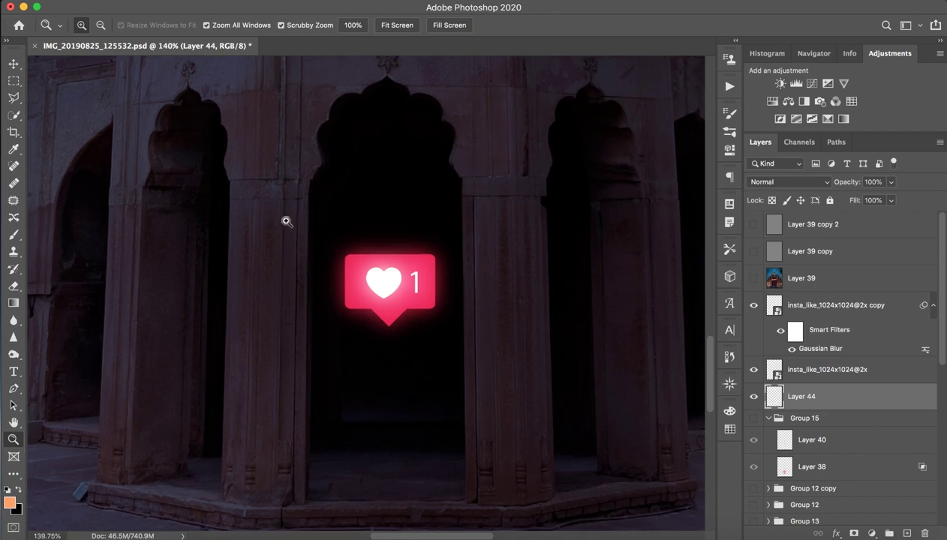
Draw a vertical pen path down the left pillar edge and stroke it with a pressure-simulated brush.
key(p)
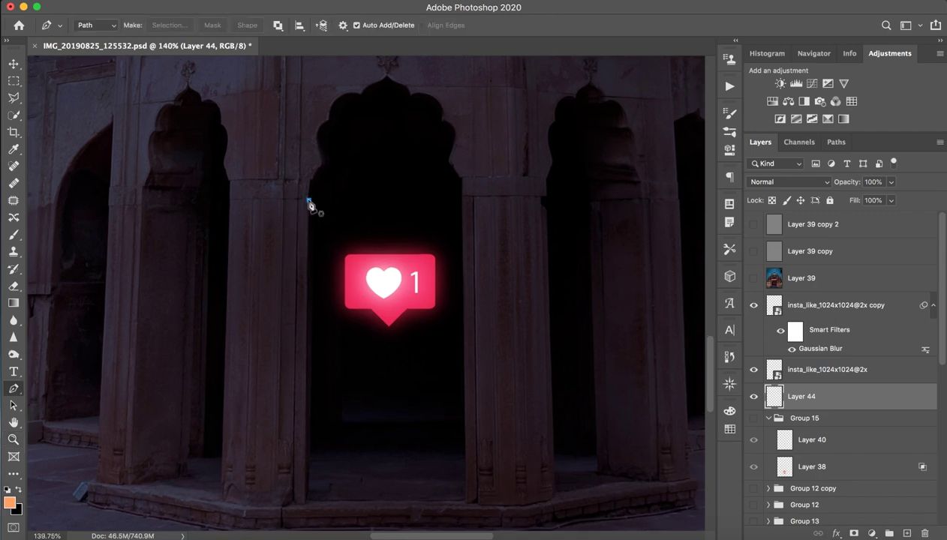
click(308, 200)
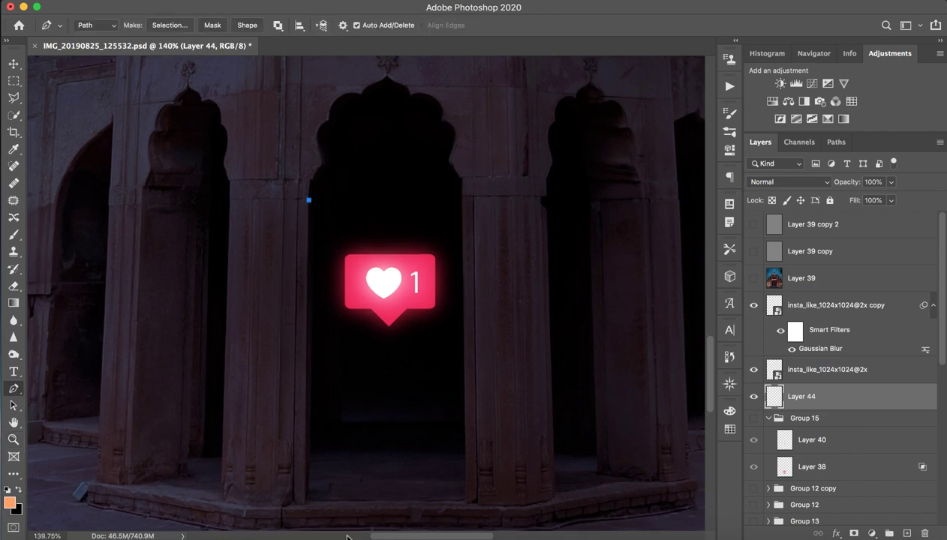
click(305, 505)
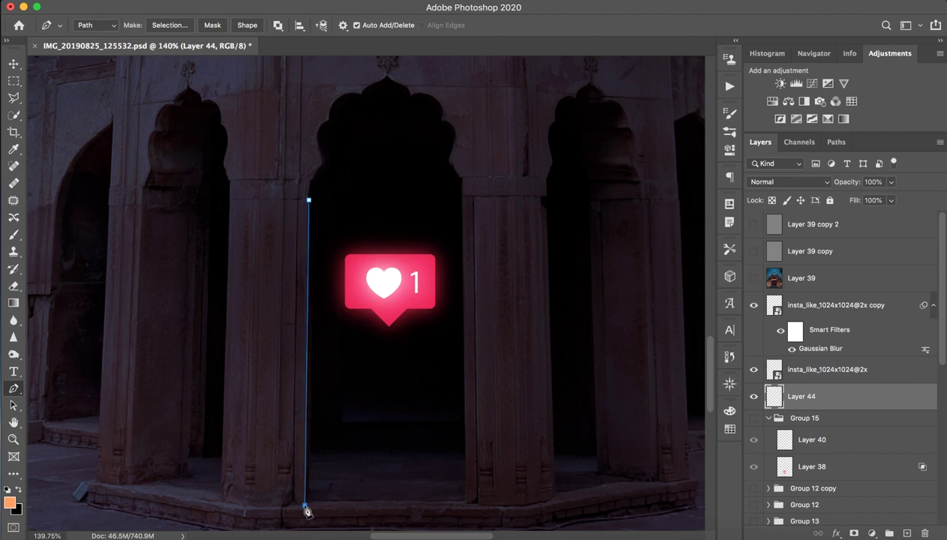
right_click(309, 249)
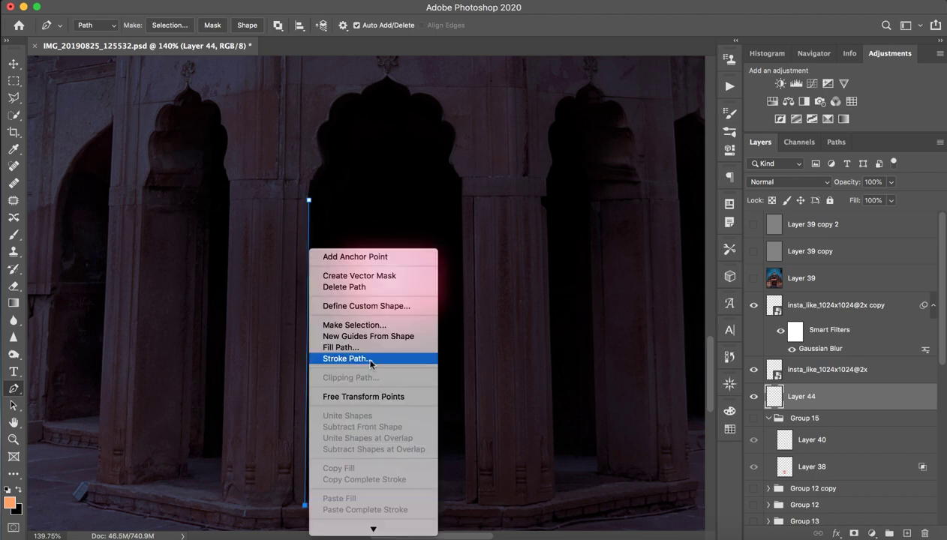
click(371, 359)
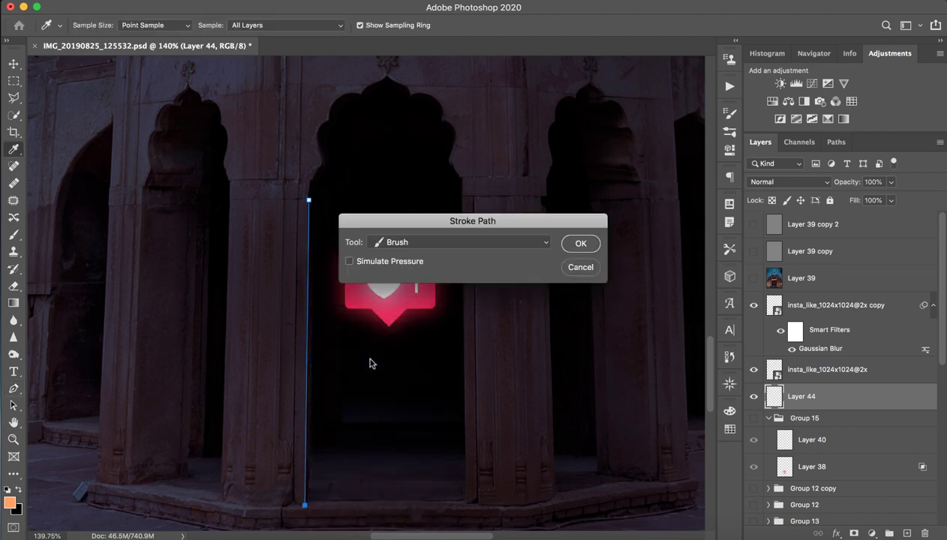
click(432, 244)
click(442, 243)
click(572, 245)
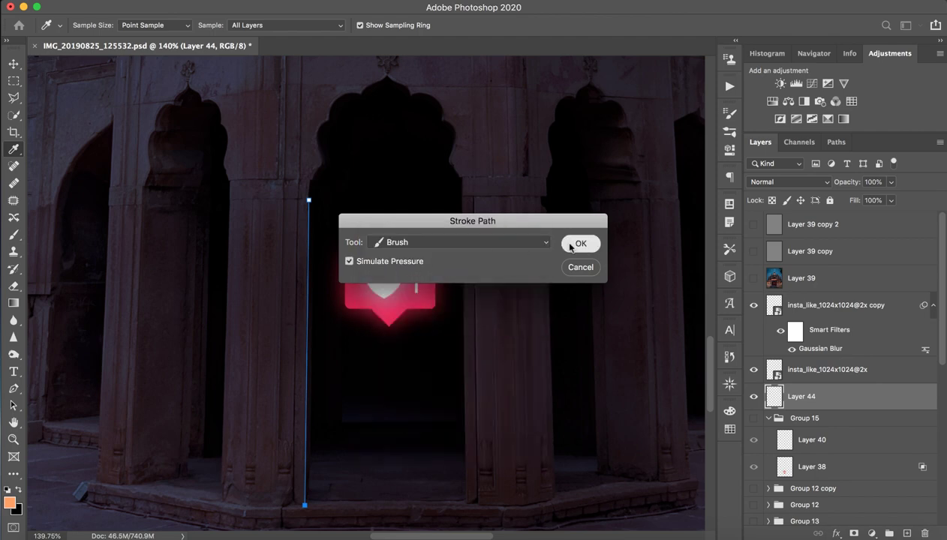
Delete the vertical path and make Layer 44 visible.
right_click(314, 325)
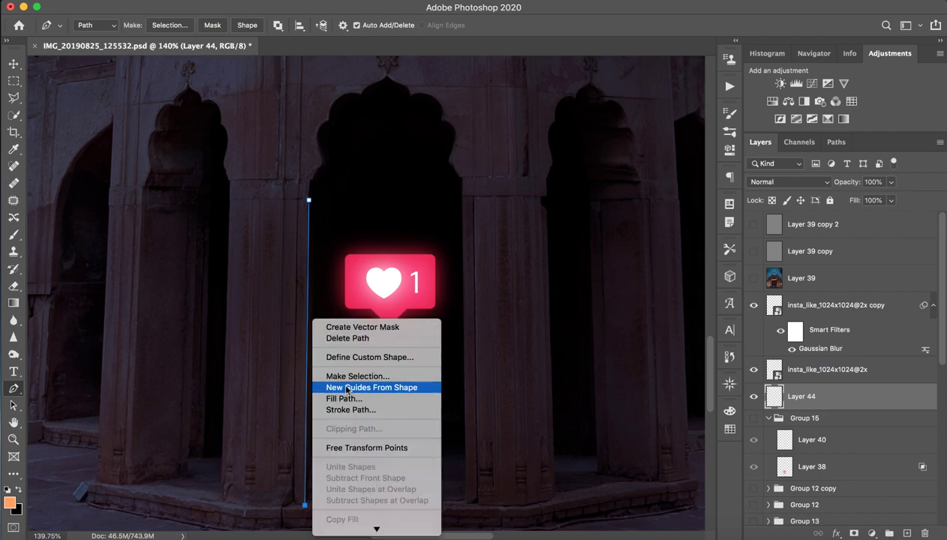
click(358, 338)
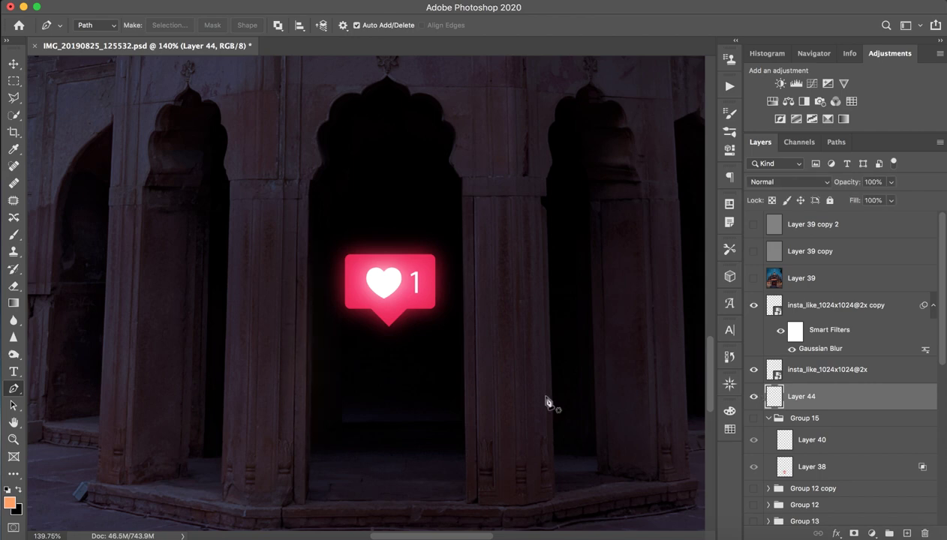
click(754, 398)
Try moving Layer 44 into Group 15, then put it back above the group.
key(ctrl+bracketleft)
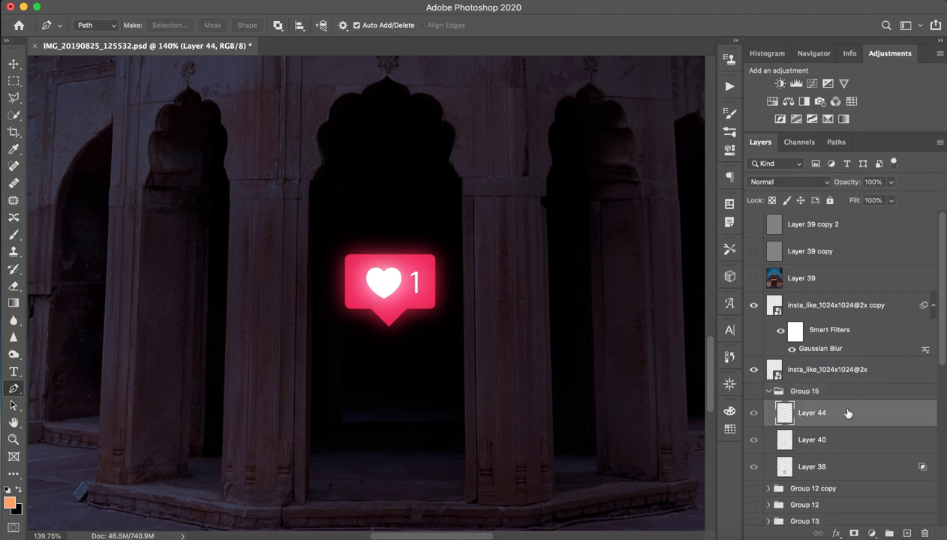
key(Delete)
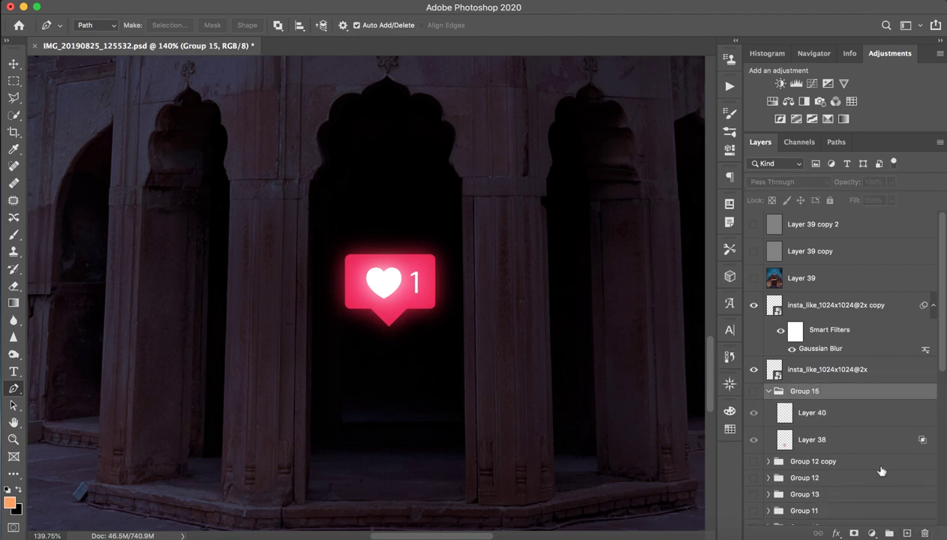
key(ctrl+z)
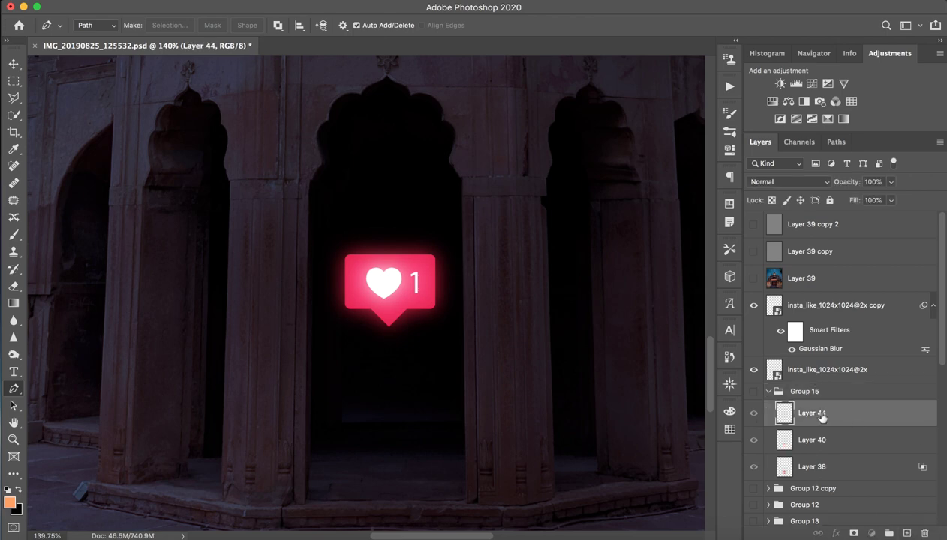
drag(810, 412, 819, 390)
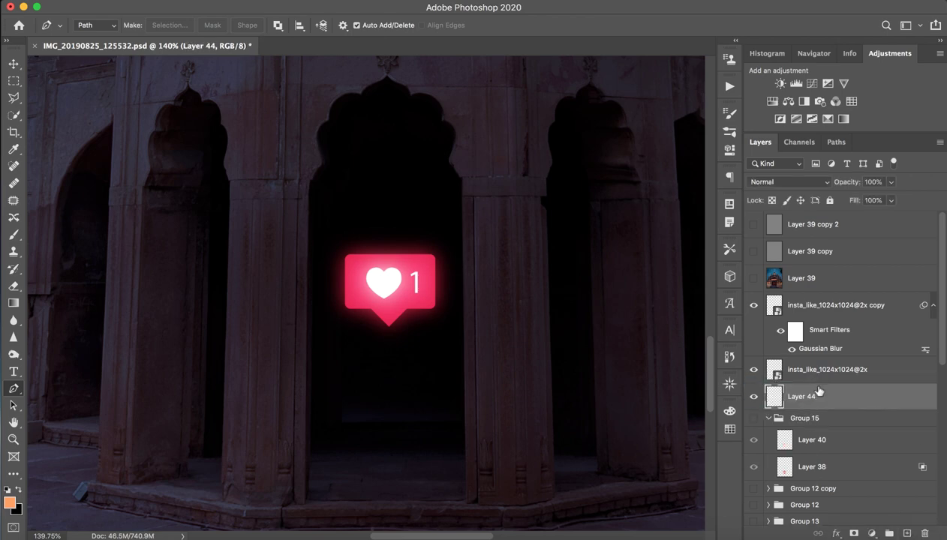
Compare Layer 40's pink pillar glow on and off, then collapse and hide Group 15.
click(829, 439)
click(751, 442)
click(753, 442)
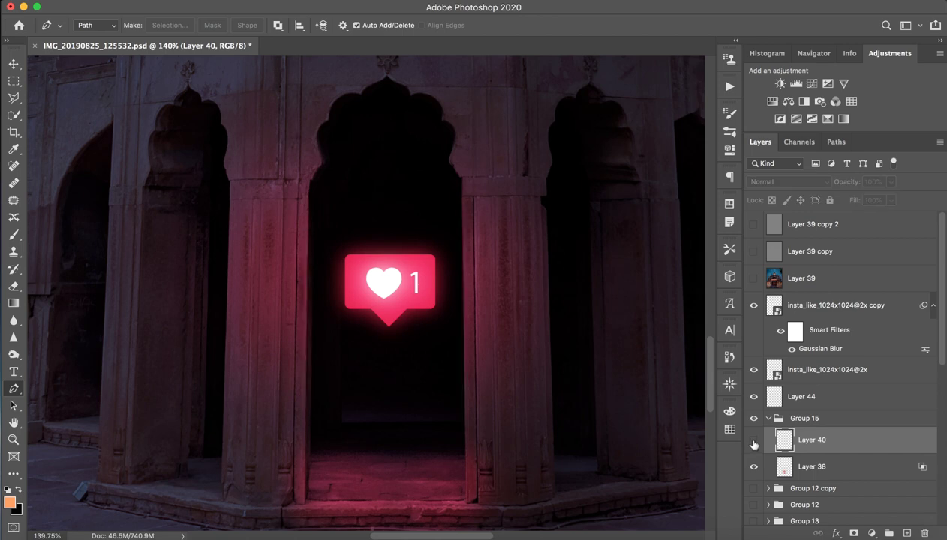
click(754, 443)
click(754, 440)
click(768, 419)
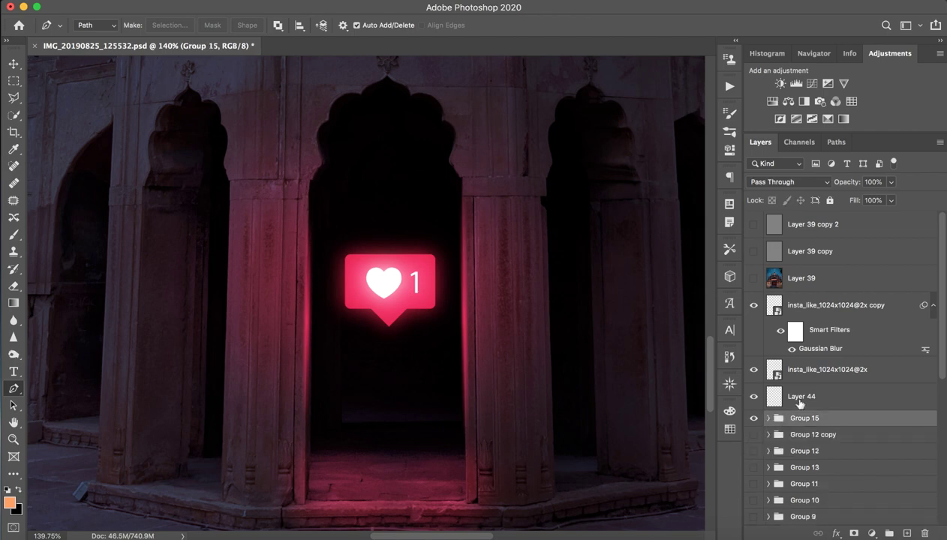
click(805, 398)
click(752, 420)
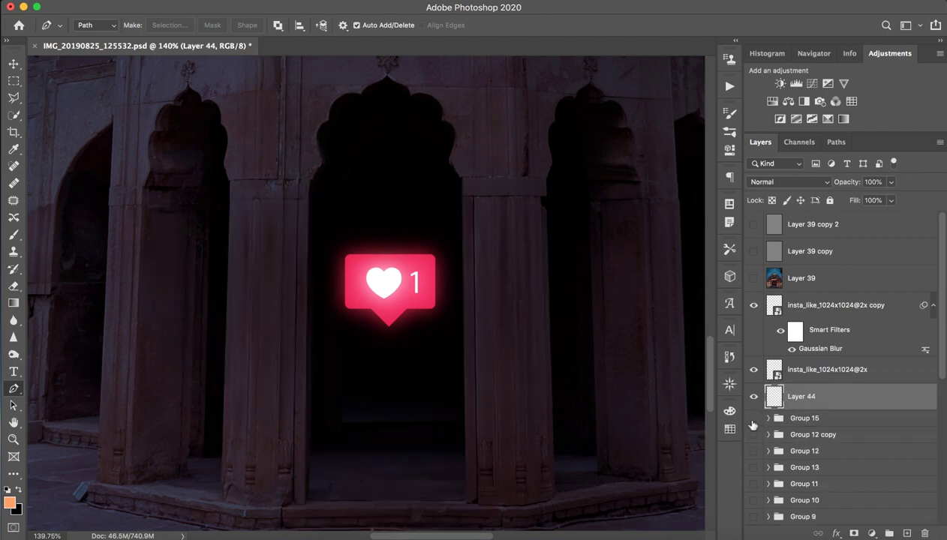
Pick a smaller brush and sample the heart's pink as the painting colour.
click(14, 234)
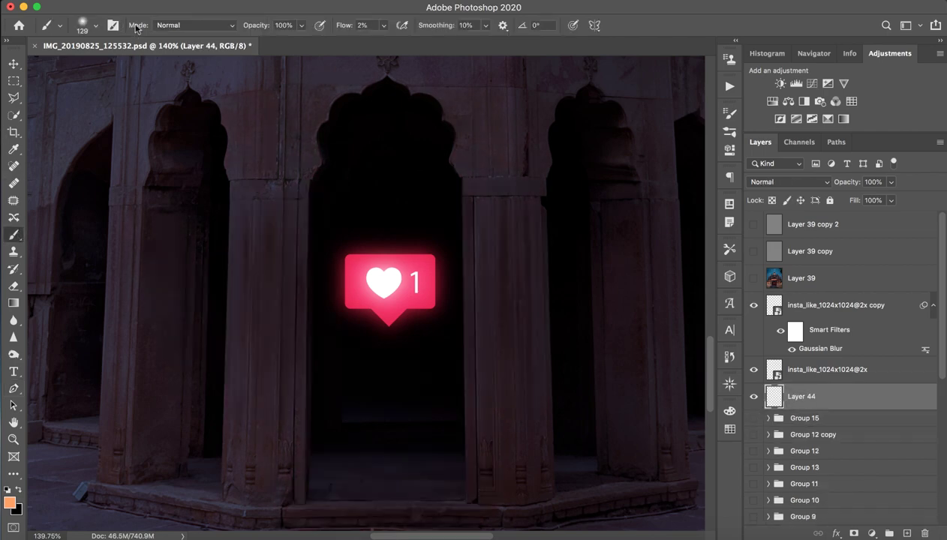
drag(359, 213, 309, 214)
alt+click(361, 278)
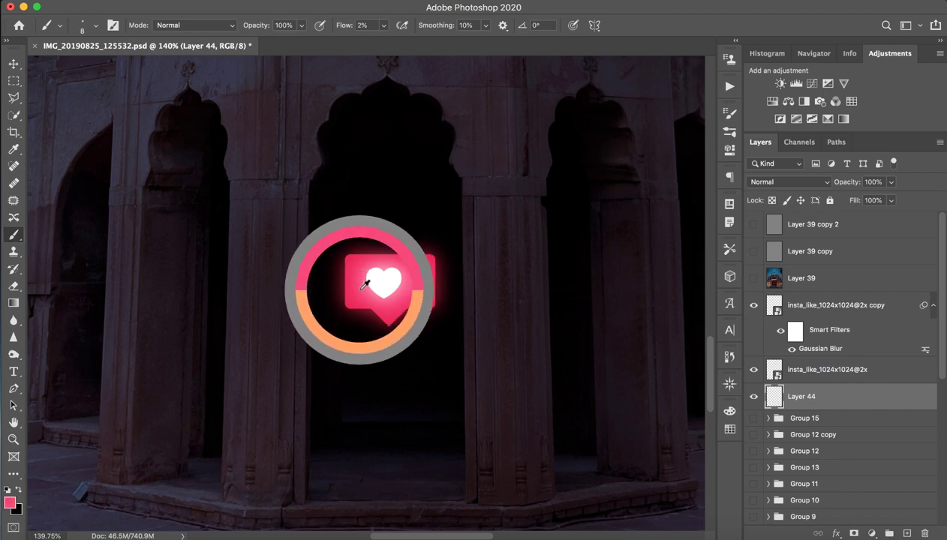
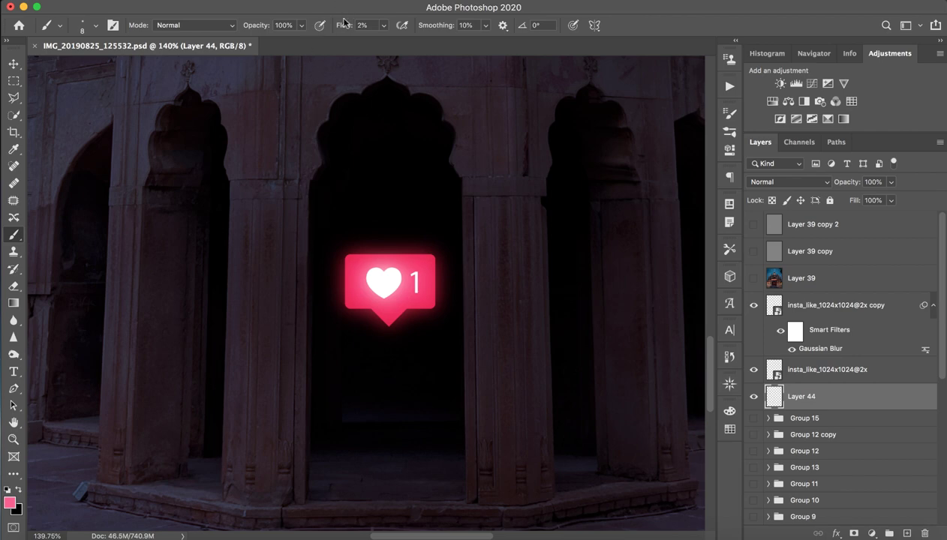
Set the brush to 100% flow and a 6 px size, undoing a freehand test stroke.
drag(343, 23, 417, 23)
drag(309, 330, 307, 224)
key(ctrl+z)
drag(310, 220, 310, 224)
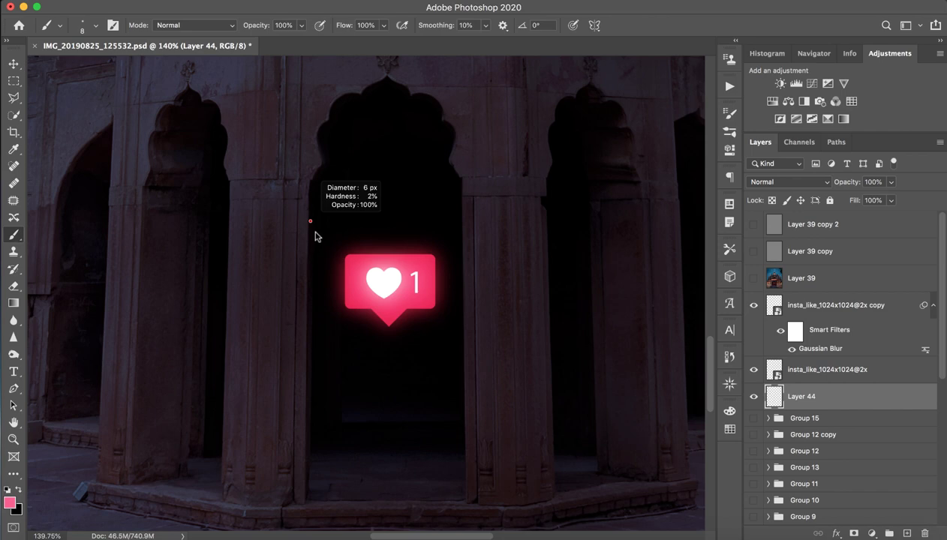
drag(315, 248, 309, 246)
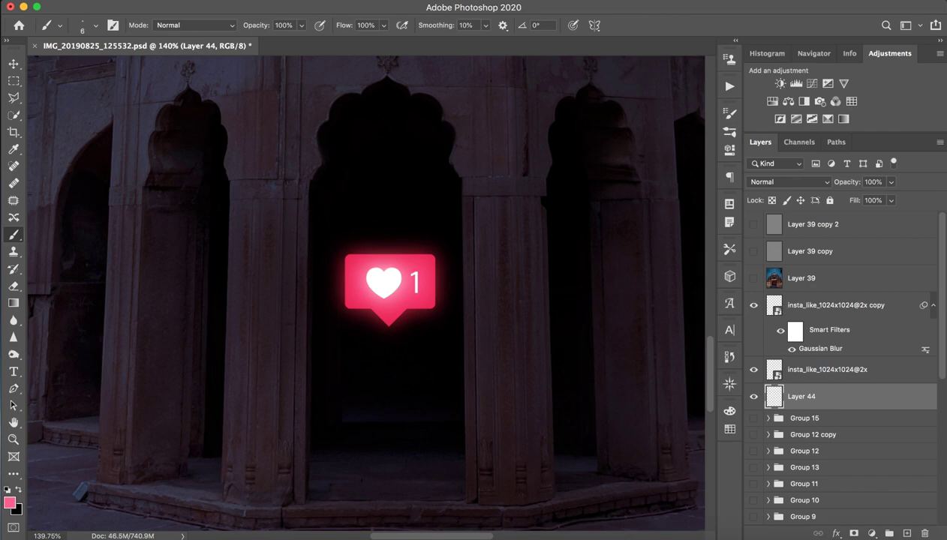
Stroke a pen path down the doorway's left jamb with the pink brush, then delete the path.
key(p)
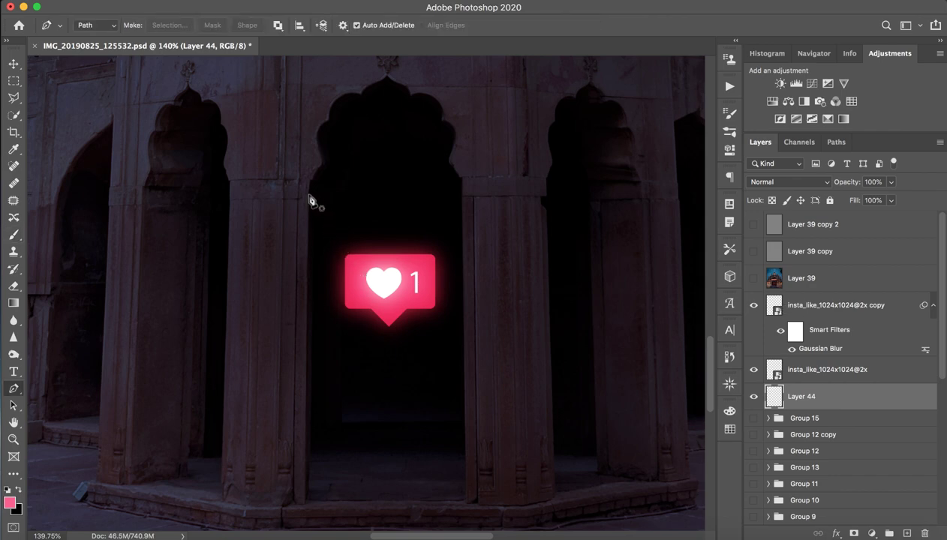
click(311, 180)
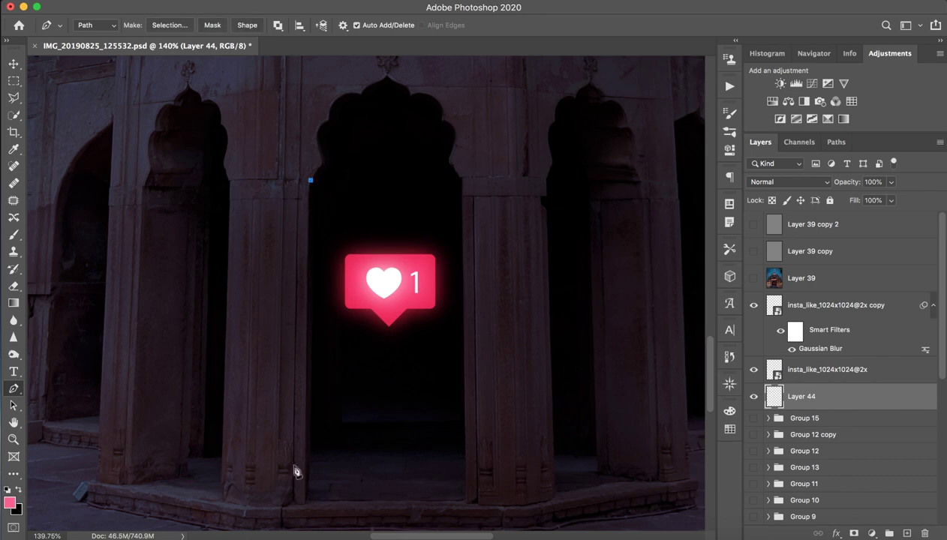
drag(305, 504, 307, 521)
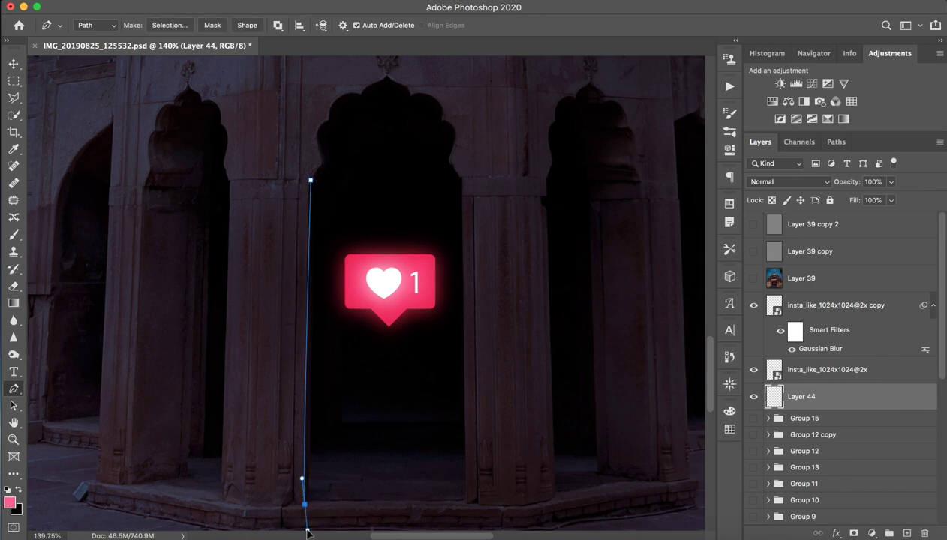
right_click(306, 327)
click(336, 437)
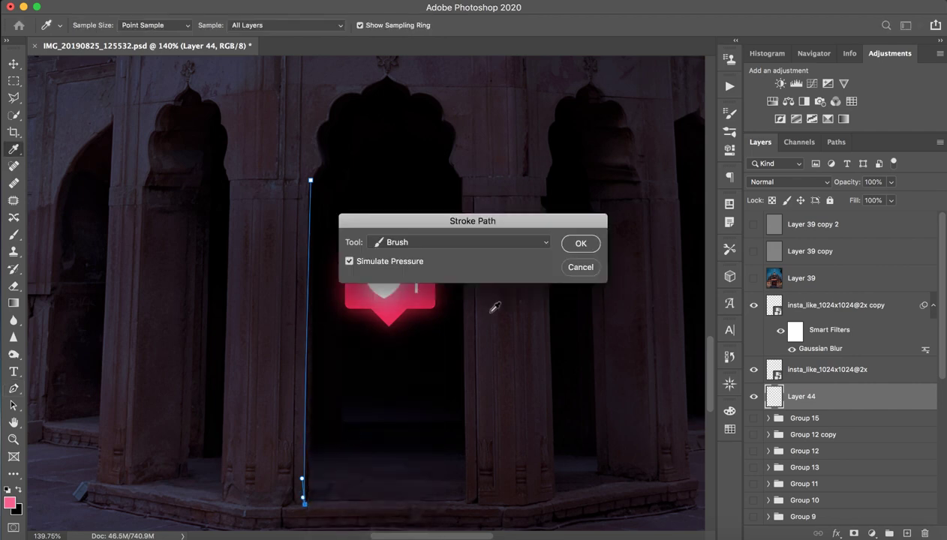
click(579, 244)
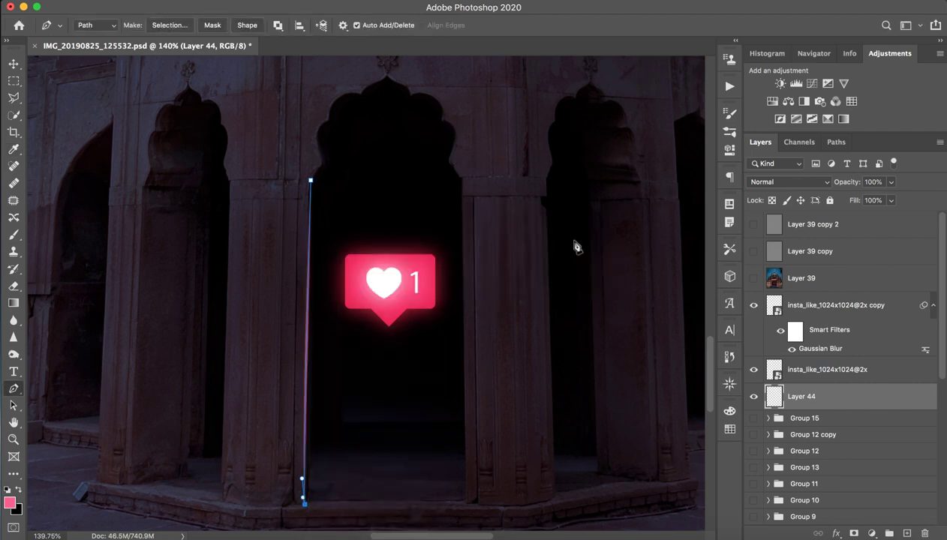
right_click(309, 283)
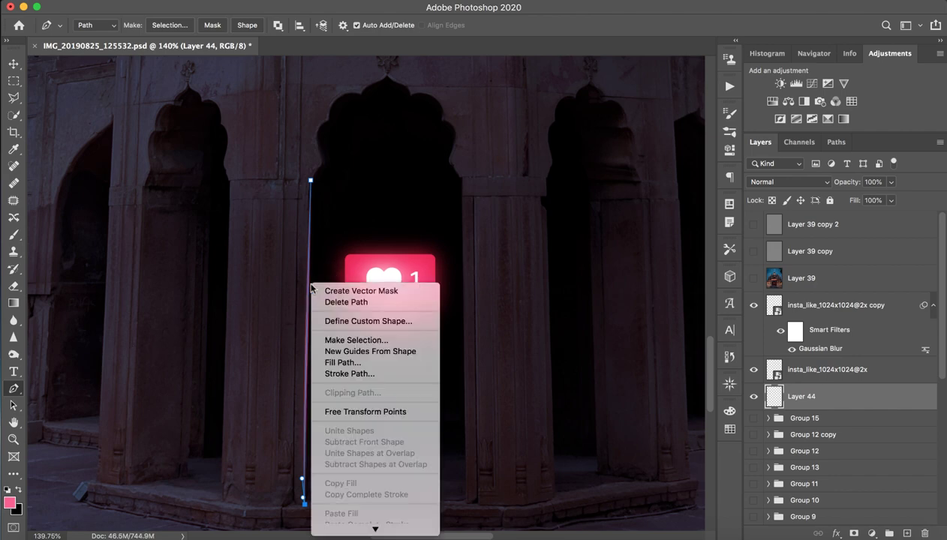
click(330, 302)
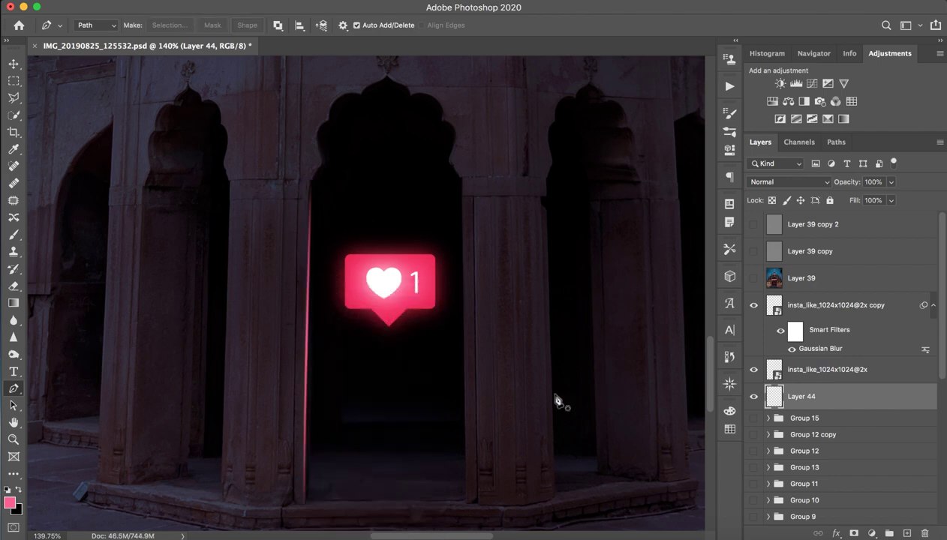
key(z)
drag(546, 387, 543, 396)
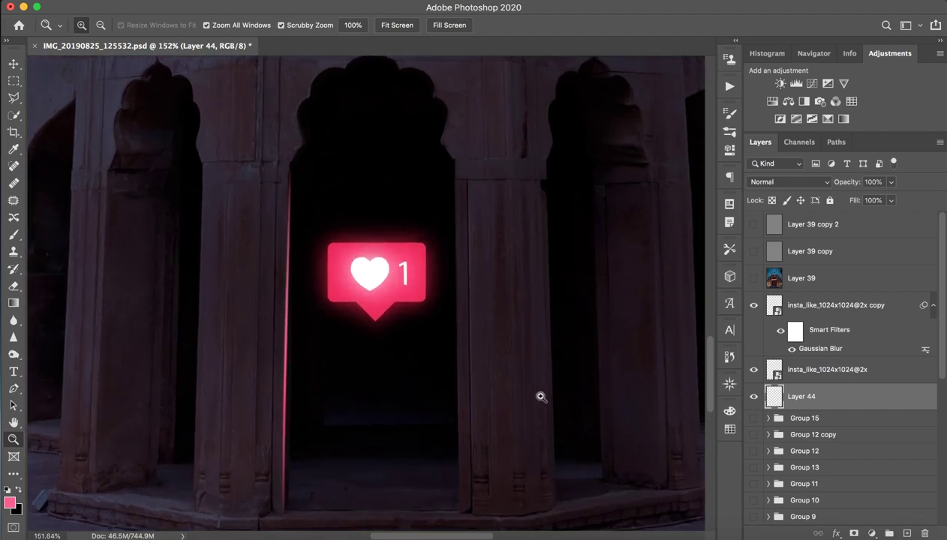
Brush-stroke a pen path down the doorway's right jamb in pink, delete the path and zoom out.
key(p)
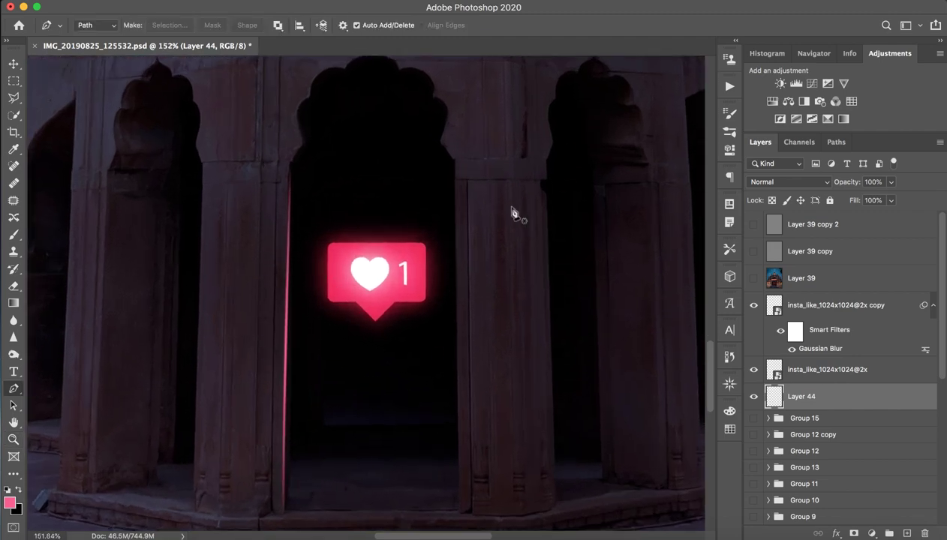
click(459, 186)
mouse_move(492, 355)
mouse_down()
mouse_move(525, 47)
mouse_move(514, 158)
mouse_move(463, 408)
mouse_up()
click(479, 307)
right_click(443, 345)
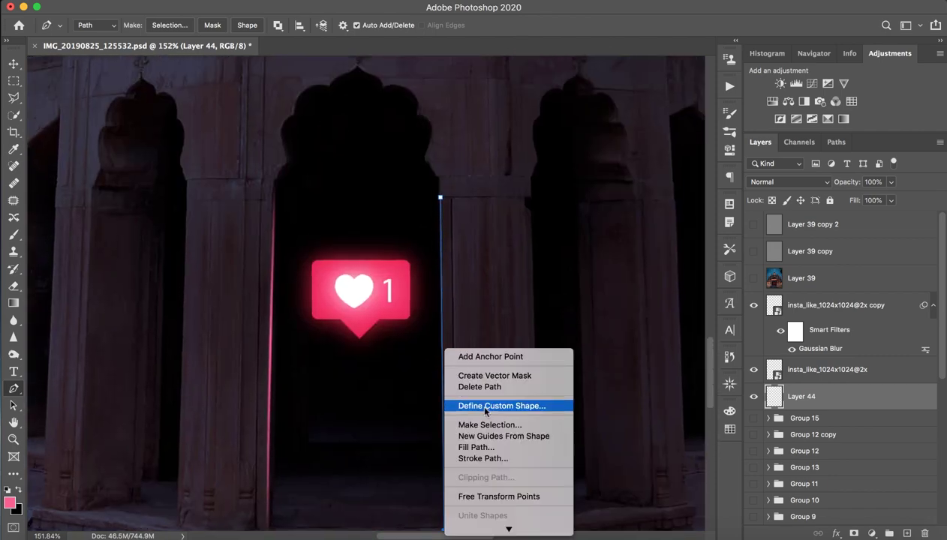
click(492, 457)
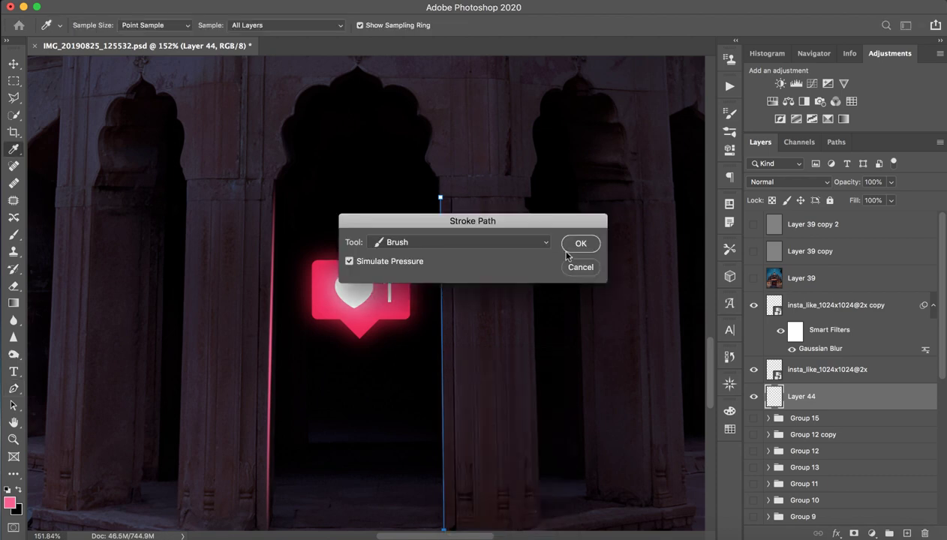
click(578, 250)
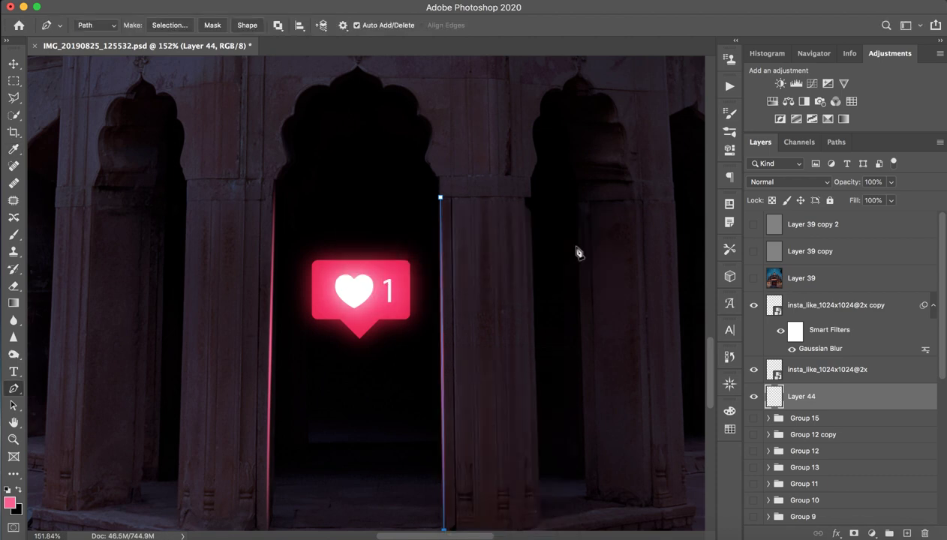
right_click(440, 308)
click(492, 349)
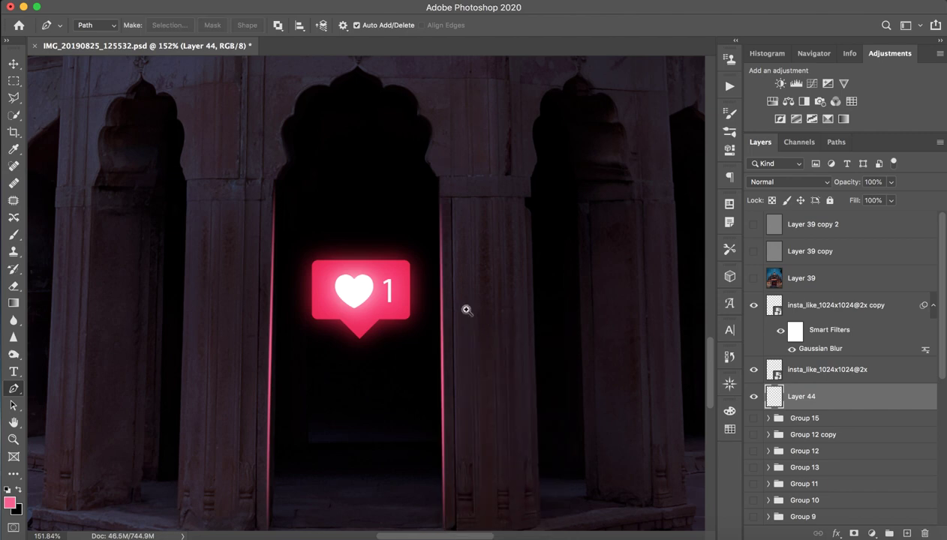
key(z)
mouse_move(465, 308)
mouse_down()
mouse_move(390, 320)
mouse_move(437, 315)
mouse_move(414, 322)
mouse_move(457, 325)
mouse_up()
Compare Group 15's glow, then add a new layer above Layer 44 in Screen blend mode.
key(p)
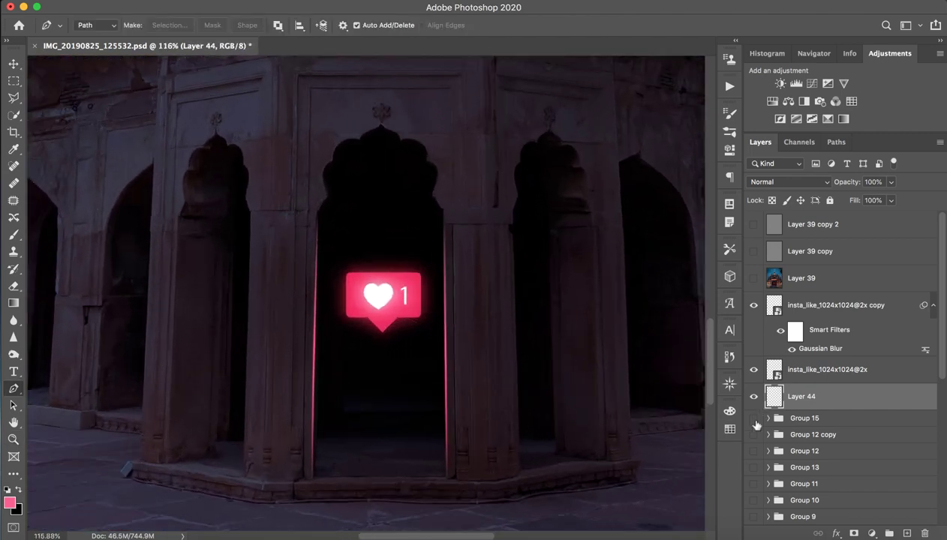
click(753, 418)
click(754, 419)
click(755, 417)
click(907, 534)
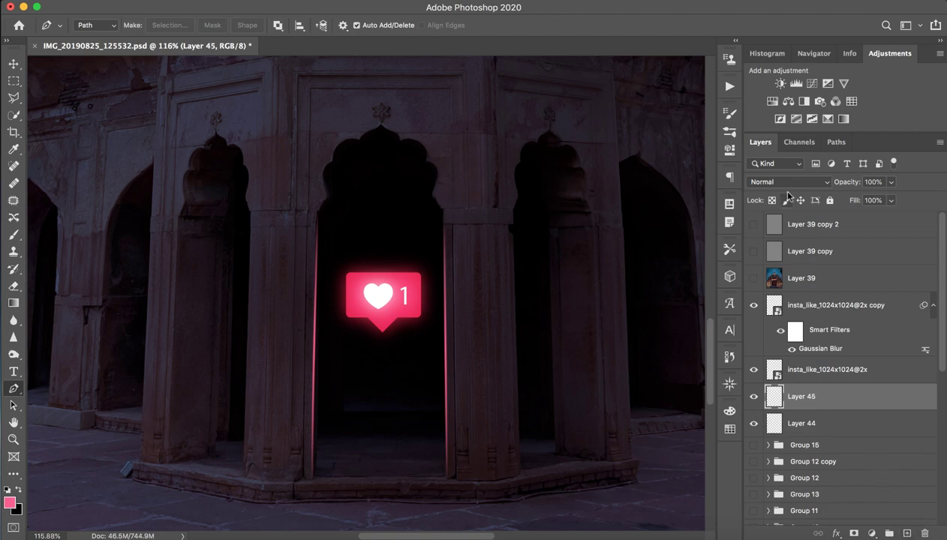
click(769, 183)
click(782, 276)
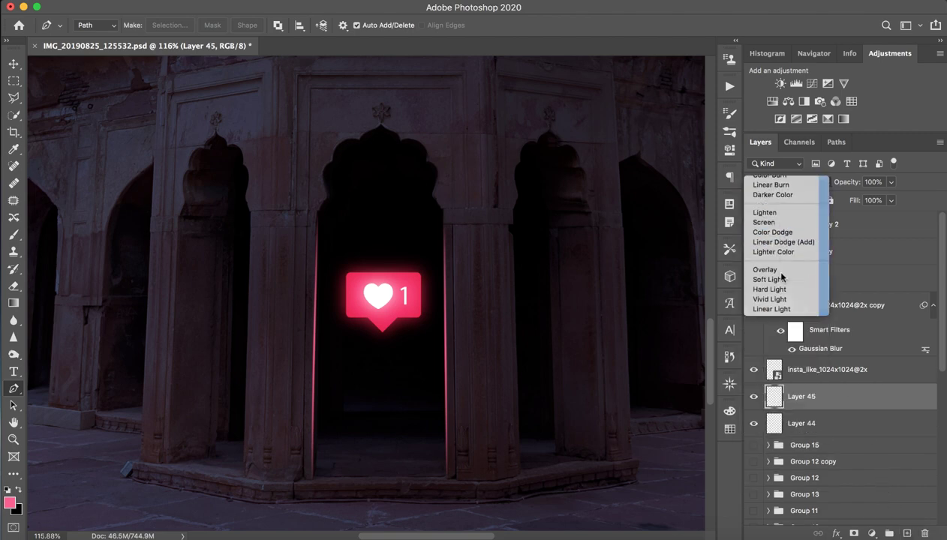
Paint a 209 px soft pink glow down the left pillar, splitting the Underlying Layer black slider to ~77.
key(b)
drag(296, 252, 373, 257)
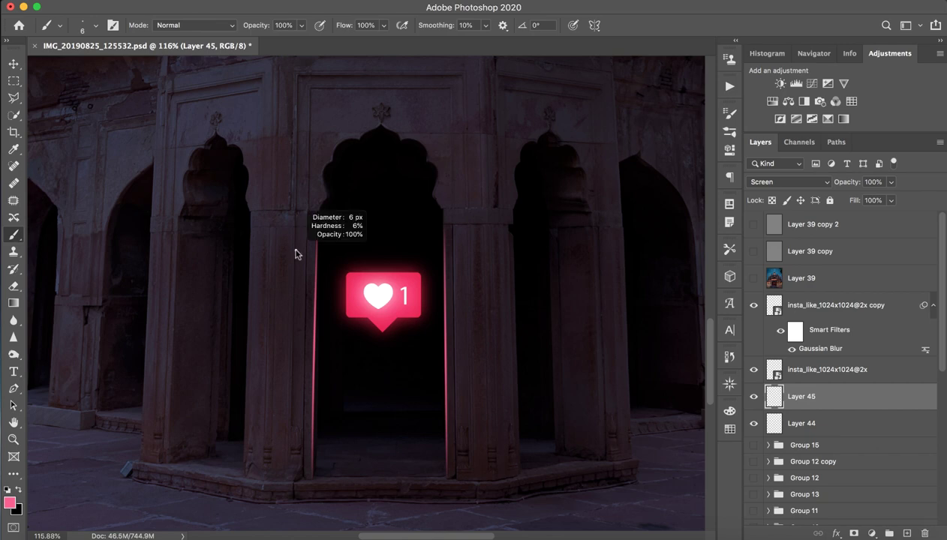
drag(288, 197, 302, 321)
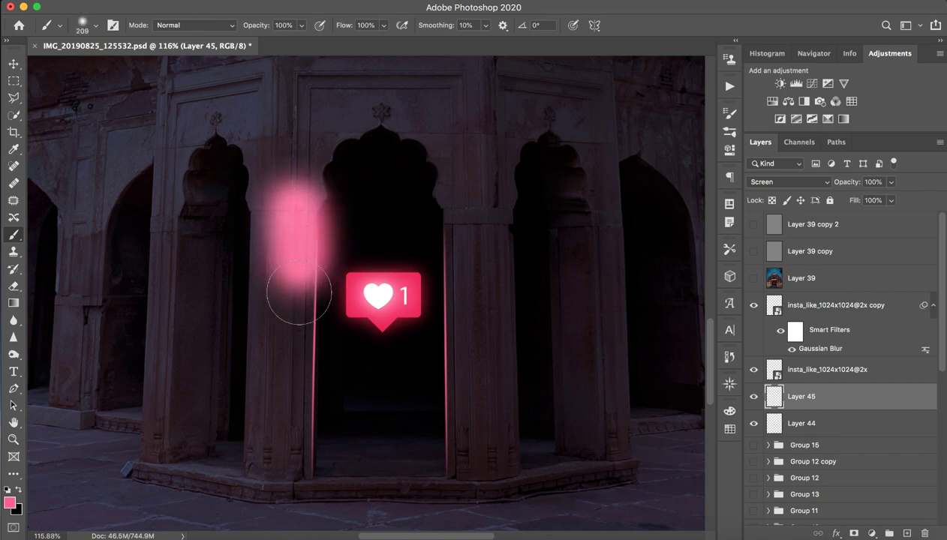
key(ctrl+z)
drag(289, 270, 288, 383)
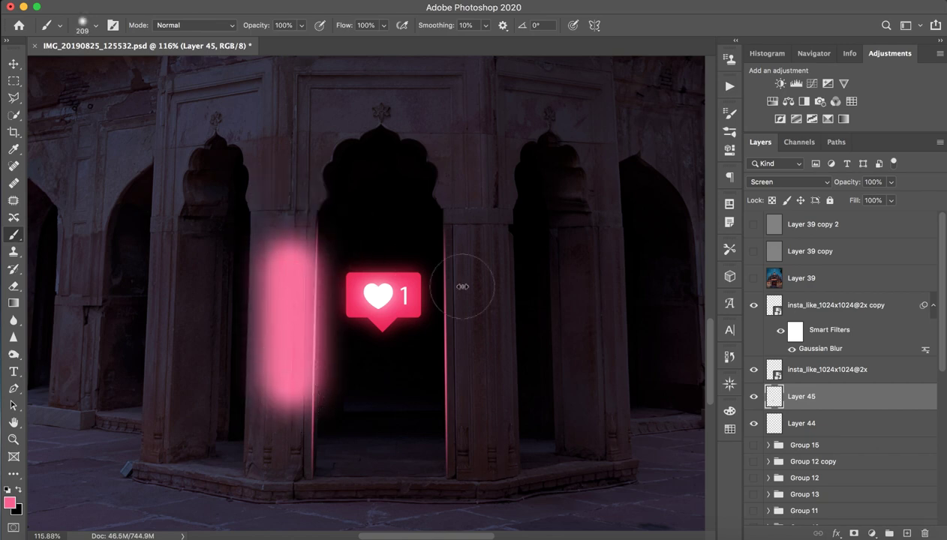
double_click(864, 399)
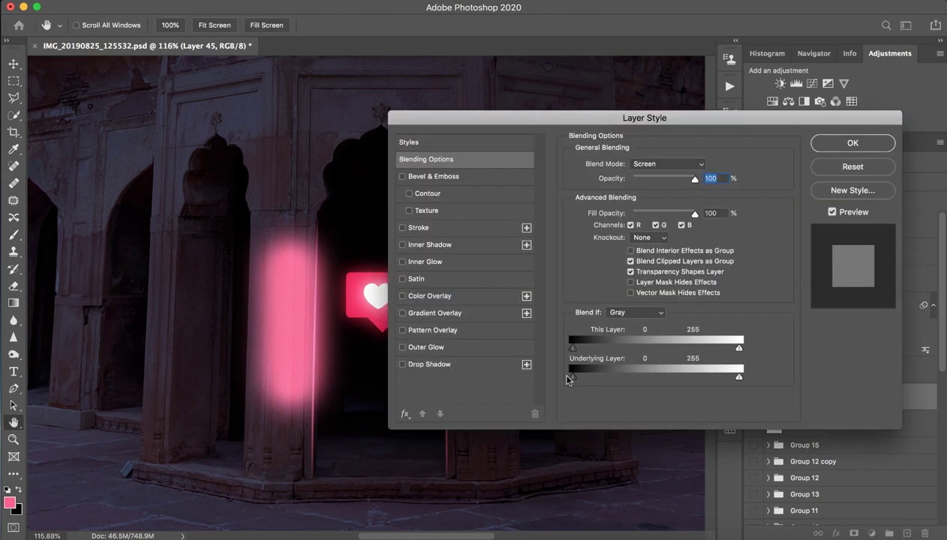
drag(572, 377, 623, 376)
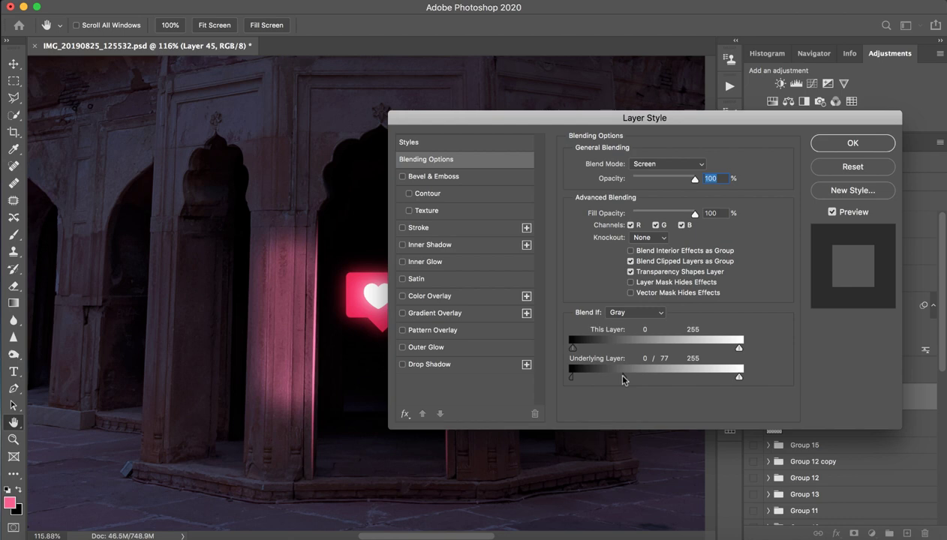
click(853, 143)
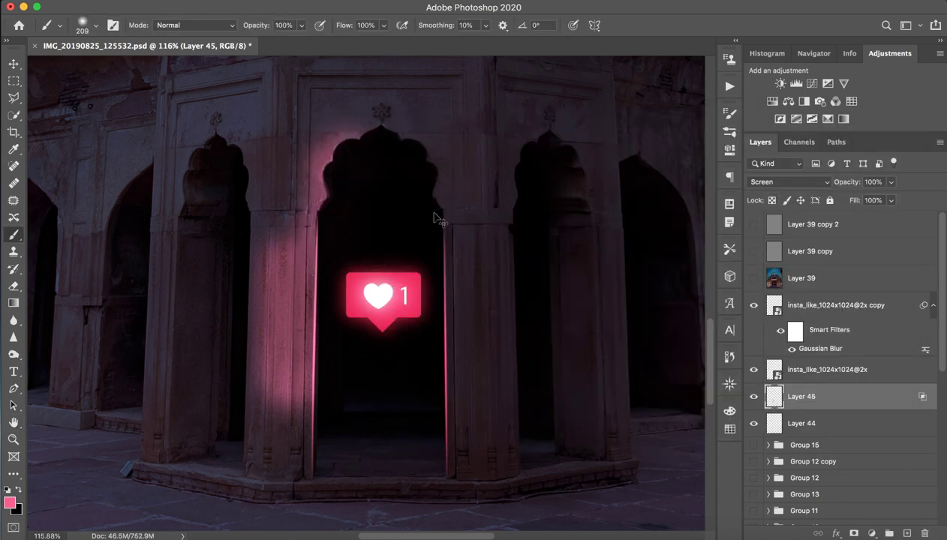
Paint soft pink glow along the right door jamb and across the doorway floor.
drag(435, 210, 436, 385)
key(ctrl+z)
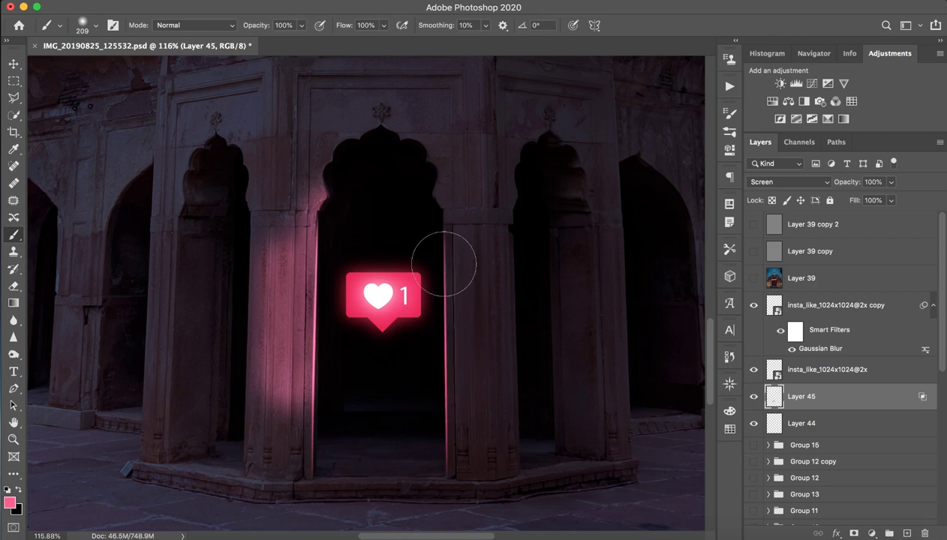
drag(442, 229, 430, 384)
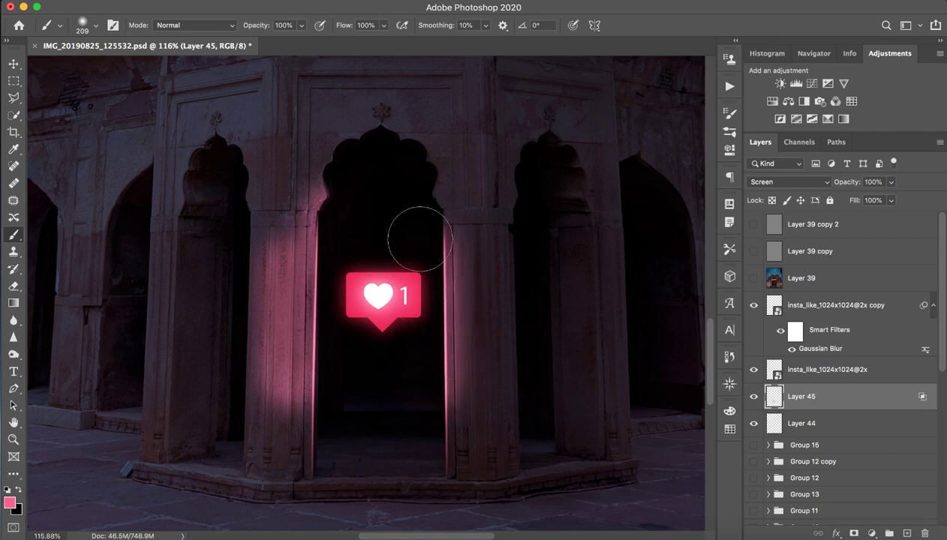
drag(368, 476, 373, 366)
click(289, 406)
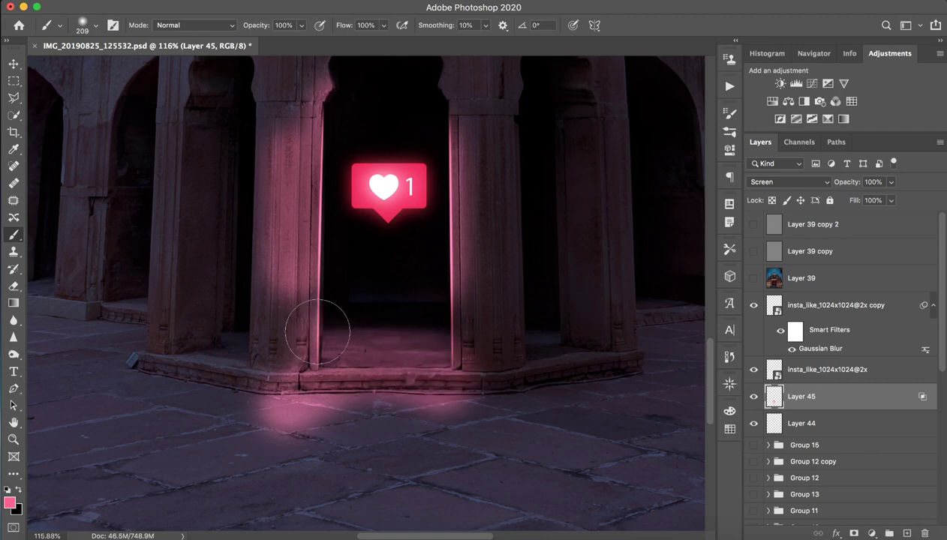
click(463, 392)
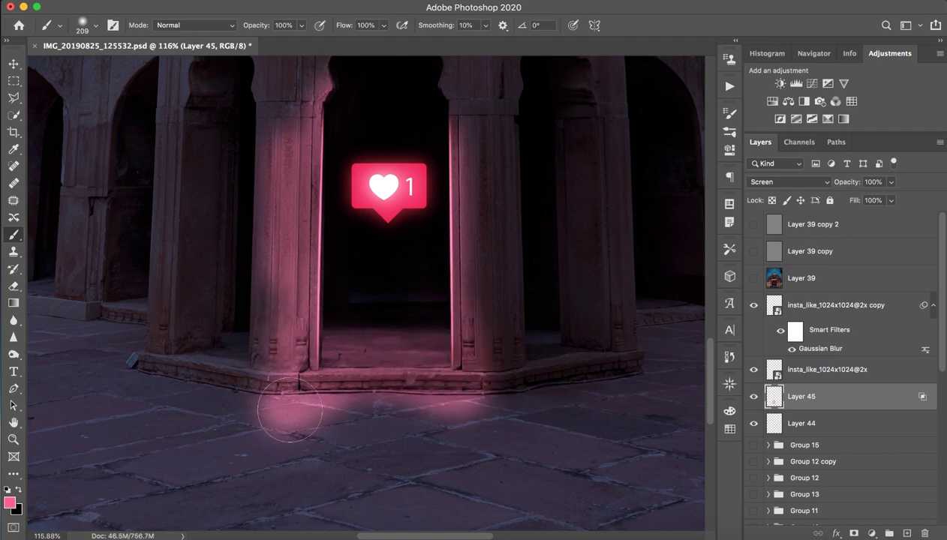
mouse_move(278, 425)
mouse_down()
mouse_move(313, 429)
mouse_move(417, 388)
mouse_up()
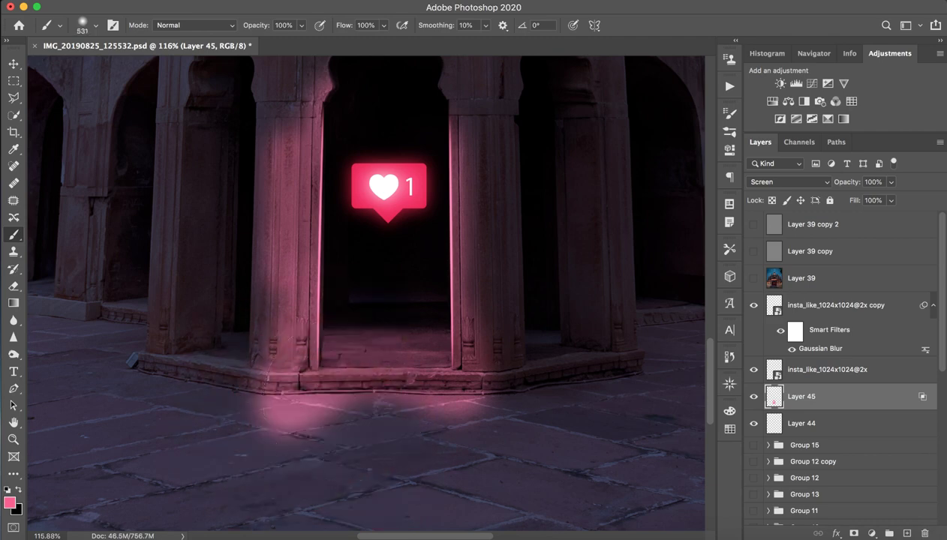
drag(259, 394, 259, 435)
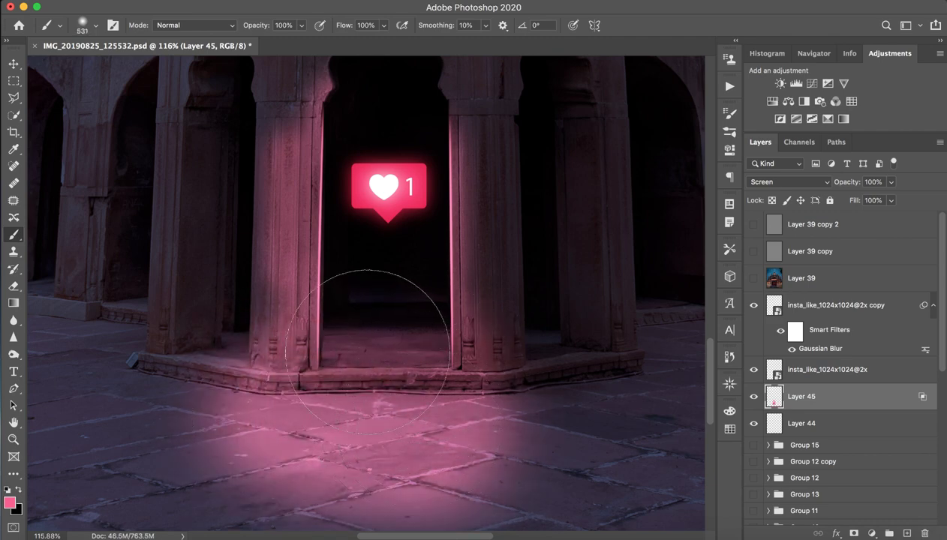
Erase the pink glow off the pillars with a 359 px eraser.
key(e)
mouse_move(431, 328)
mouse_down()
mouse_move(535, 327)
mouse_move(468, 332)
mouse_move(525, 335)
mouse_move(562, 226)
mouse_move(566, 45)
mouse_up()
key(z)
key(e)
mouse_move(522, 215)
mouse_down()
mouse_move(522, 280)
mouse_move(545, 276)
mouse_up()
drag(376, 186, 362, 233)
Erase stray pink glow from both pillar bases and trim the floor glow's edges.
mouse_move(349, 297)
mouse_down()
mouse_move(295, 387)
mouse_move(280, 374)
mouse_up()
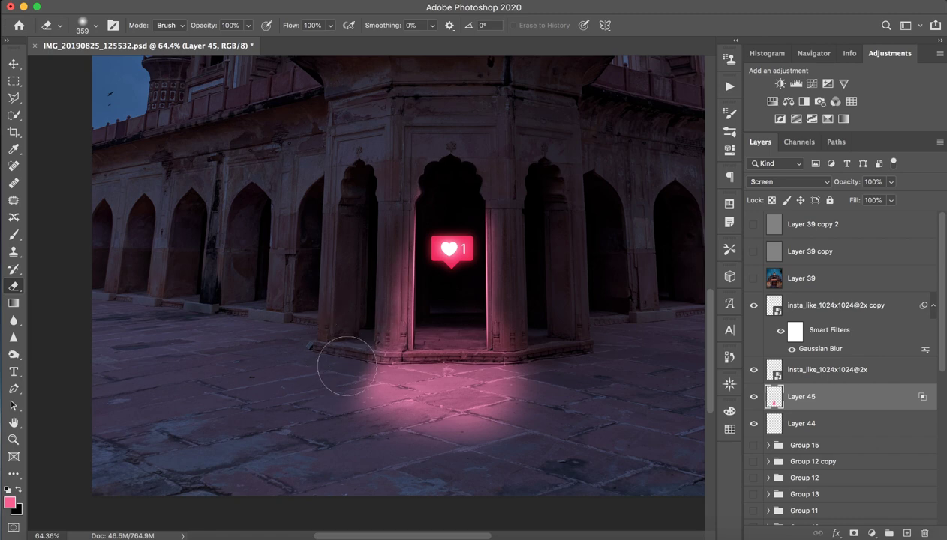
drag(342, 363, 352, 292)
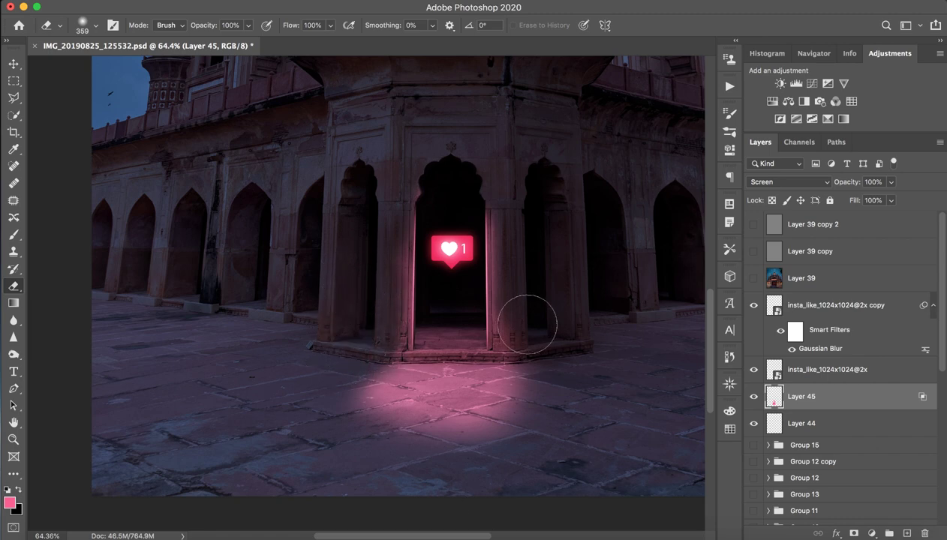
drag(529, 327, 545, 363)
mouse_move(616, 422)
mouse_down()
mouse_move(560, 359)
mouse_move(567, 386)
mouse_move(549, 380)
mouse_up()
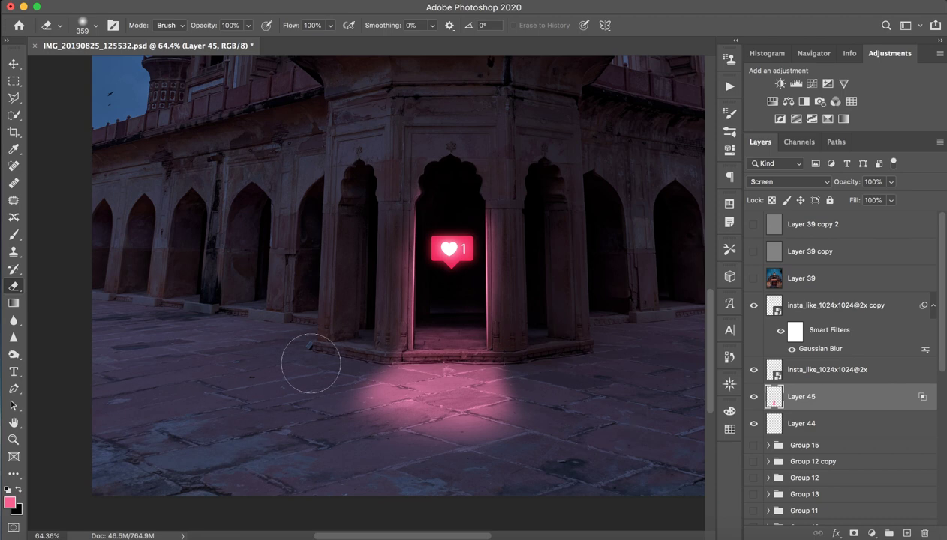
mouse_move(334, 359)
mouse_down()
mouse_move(324, 414)
mouse_move(377, 389)
mouse_up()
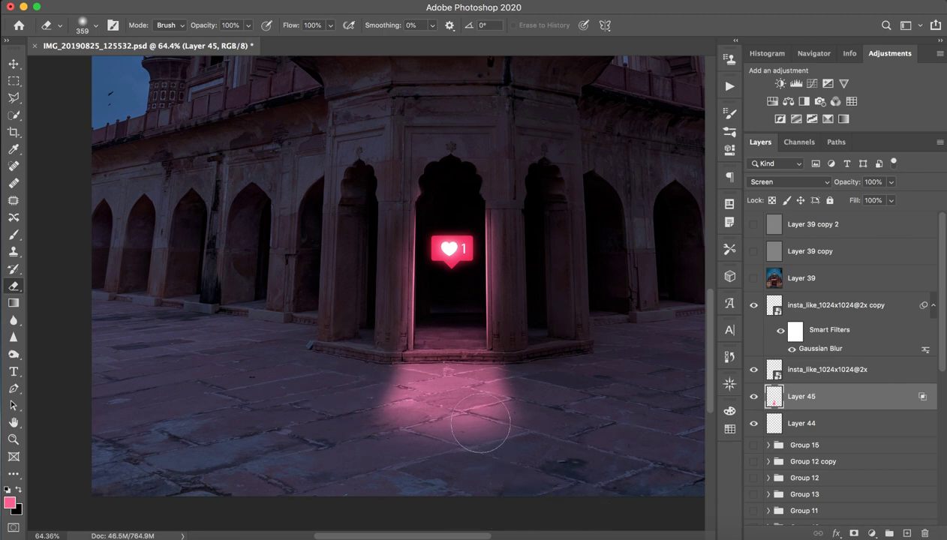
Brush more pink glow onto the lower floor, spreading it rightward.
key(b)
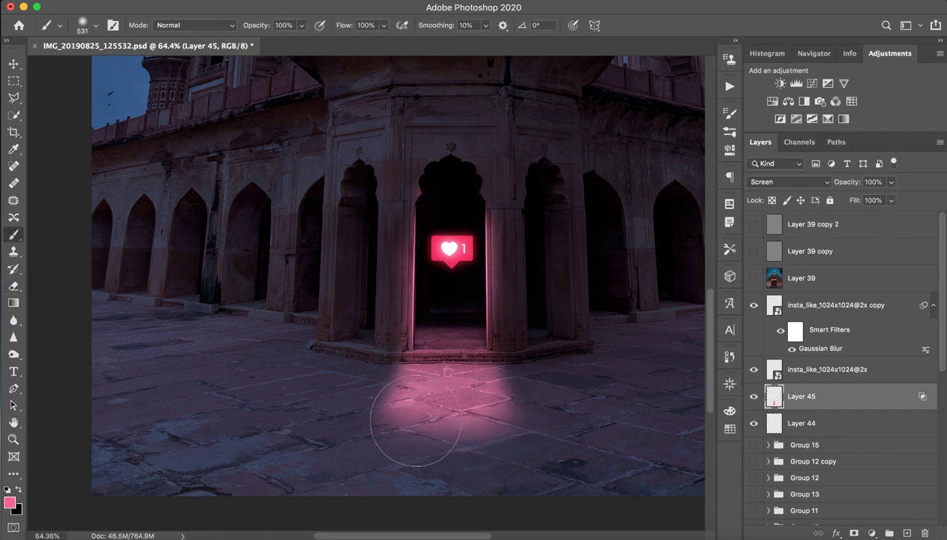
drag(405, 409, 396, 465)
drag(476, 424, 495, 472)
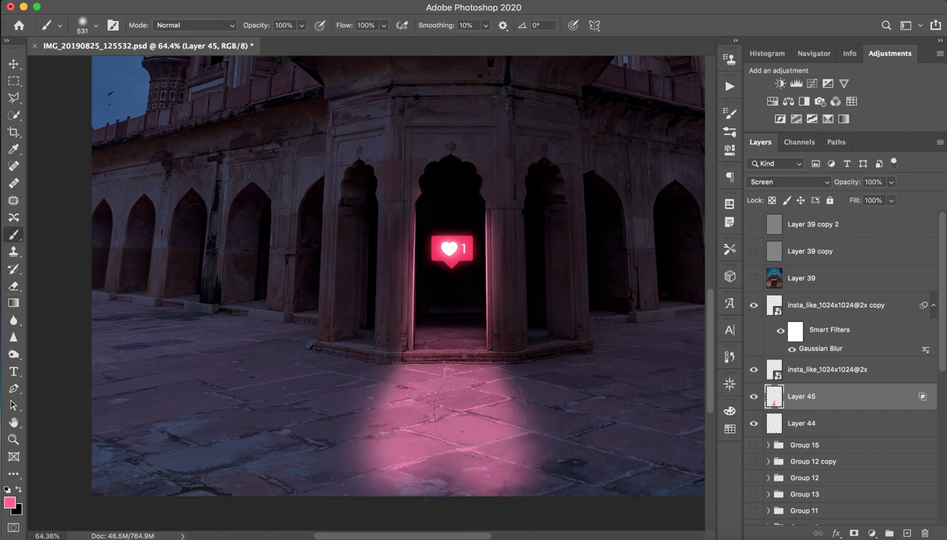
drag(486, 435, 458, 471)
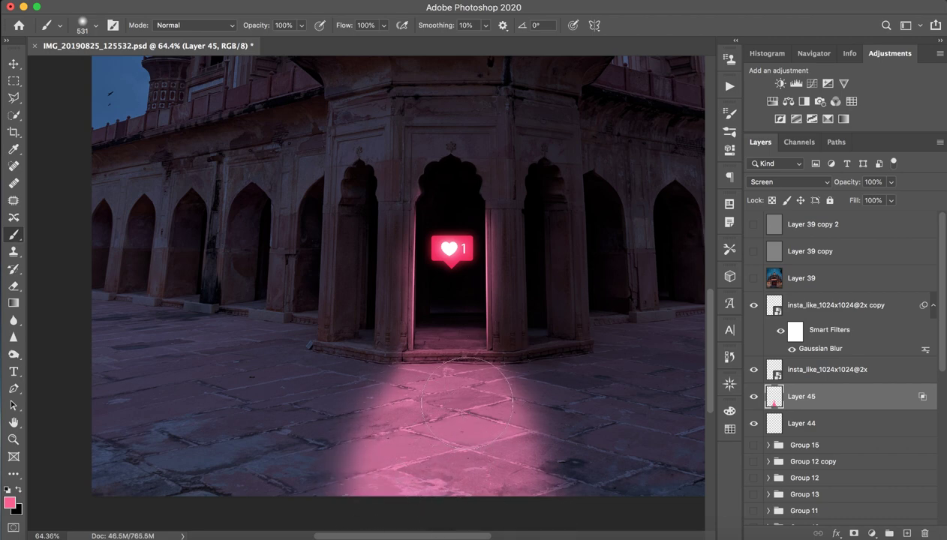
Erase back the left edge of the floor glow with a 479 px eraser.
key(e)
drag(567, 385, 579, 371)
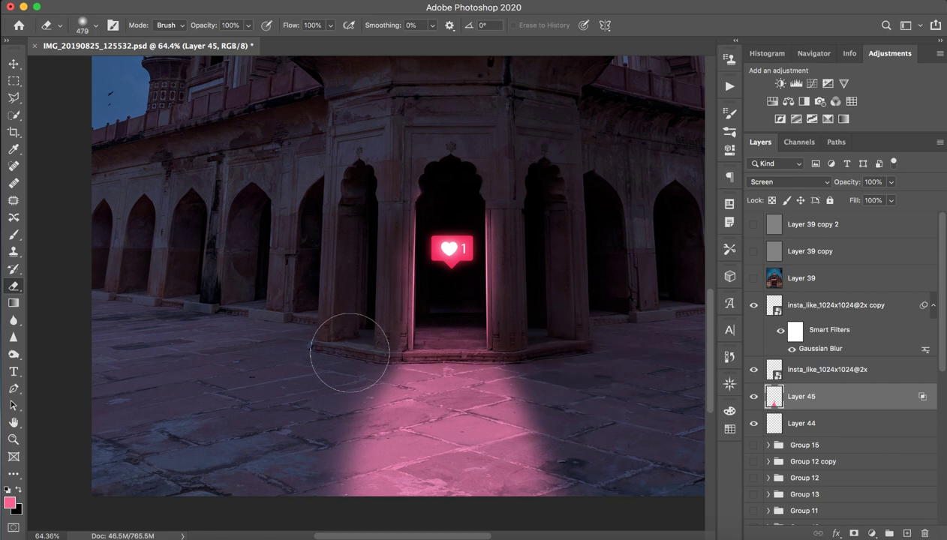
drag(350, 352, 311, 491)
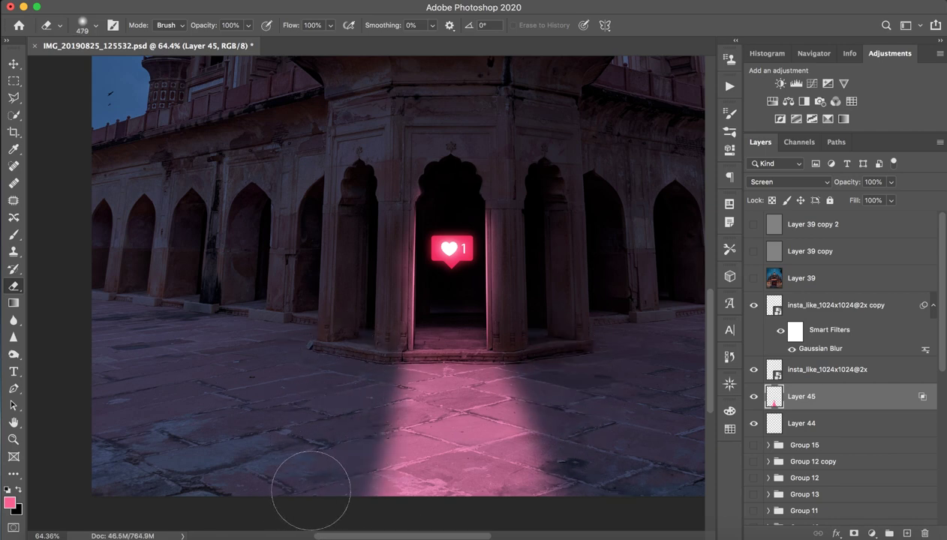
key(z)
mouse_move(575, 375)
mouse_down()
mouse_move(512, 366)
mouse_move(567, 371)
mouse_move(560, 367)
mouse_up()
Gradually fade the bottom of the floor glow with a 1160 px low-flow eraser.
key(e)
right_click(525, 488)
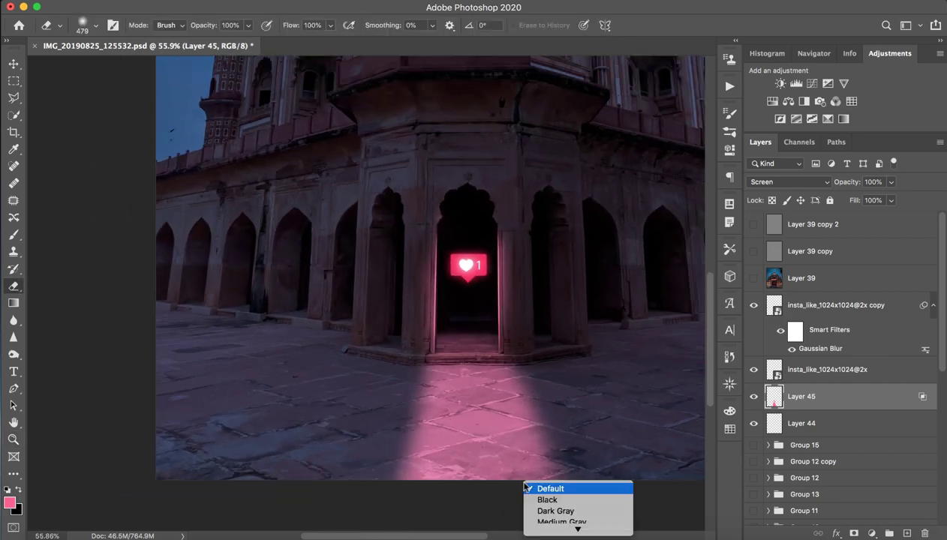
key(Escape)
mouse_move(585, 415)
mouse_down()
mouse_move(660, 398)
mouse_move(710, 402)
mouse_up()
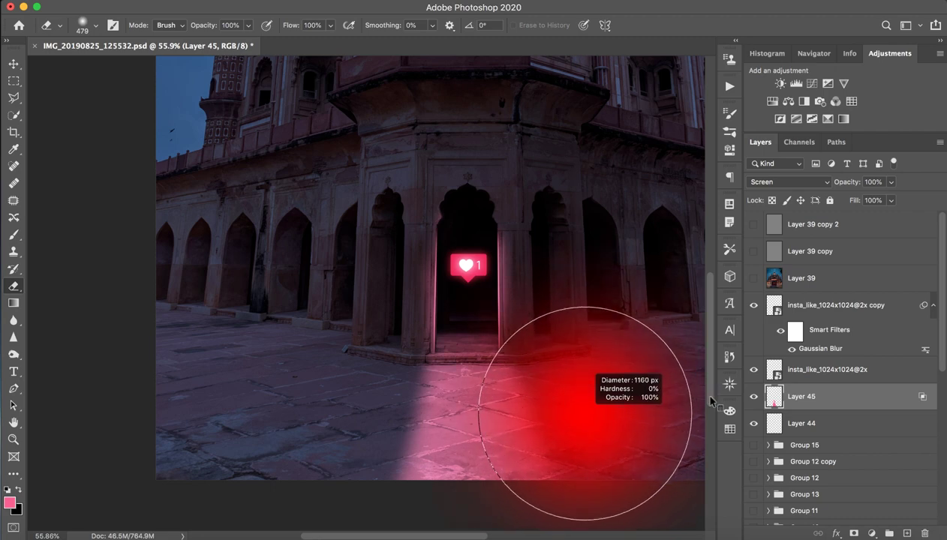
drag(593, 526, 336, 535)
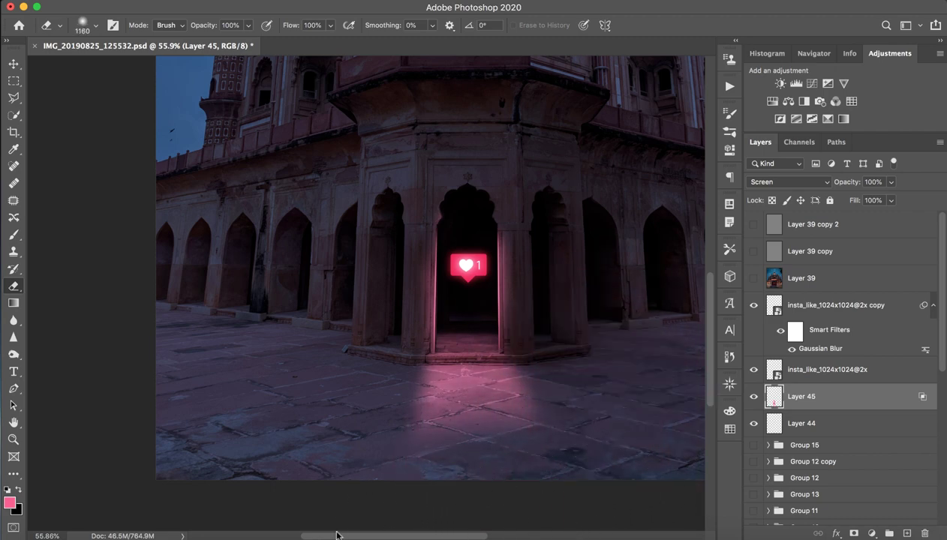
key(ctrl+z)
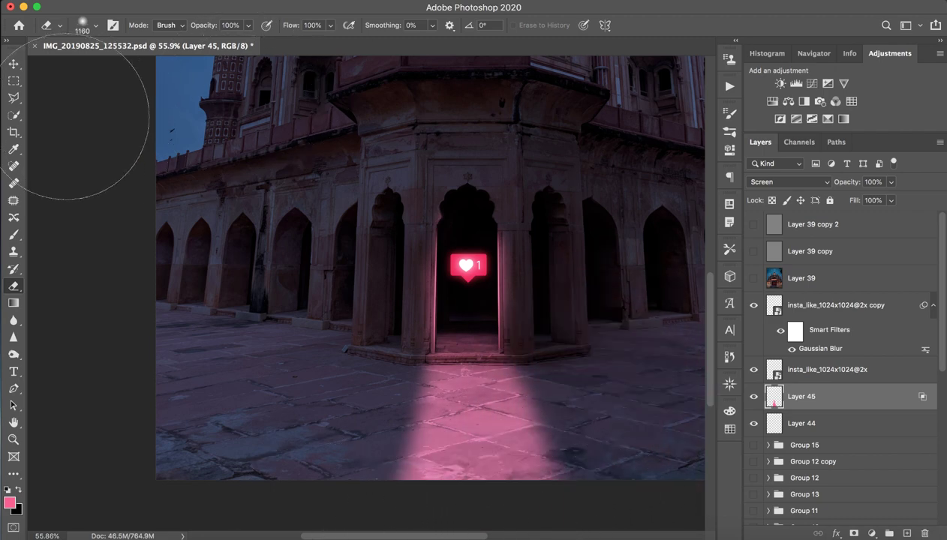
drag(290, 25, 223, 25)
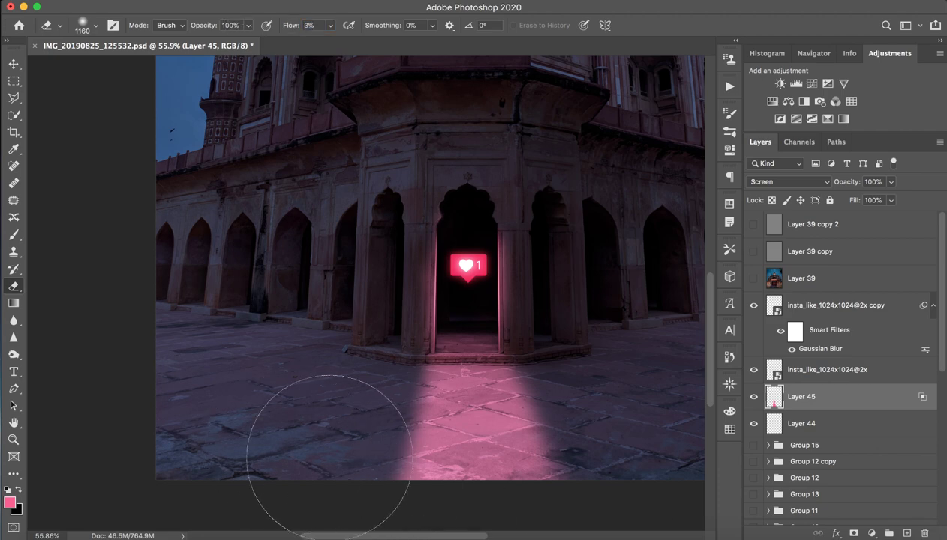
mouse_move(329, 457)
mouse_down()
mouse_move(454, 475)
mouse_move(232, 481)
mouse_move(380, 506)
mouse_move(611, 507)
mouse_up()
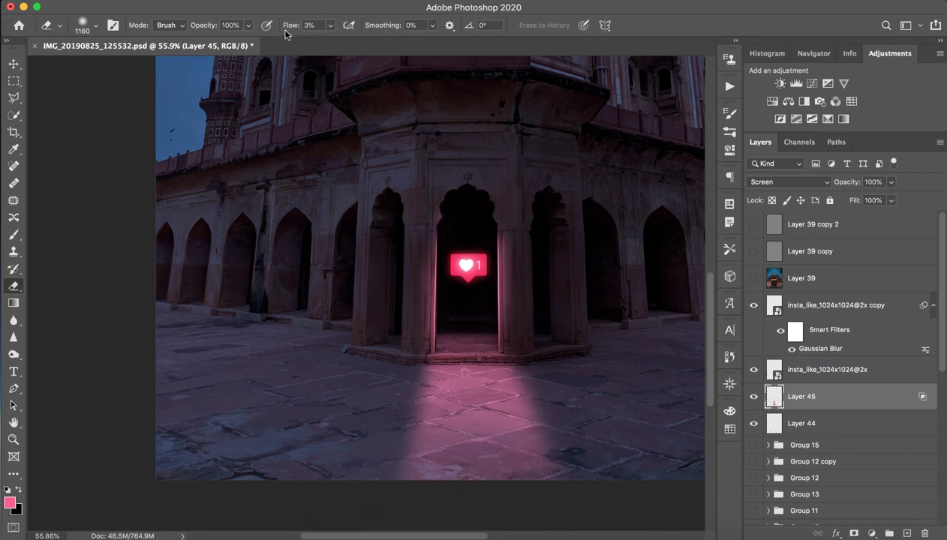
key(z)
mouse_move(591, 375)
mouse_down()
mouse_move(542, 387)
mouse_move(496, 376)
mouse_up()
drag(368, 445, 445, 445)
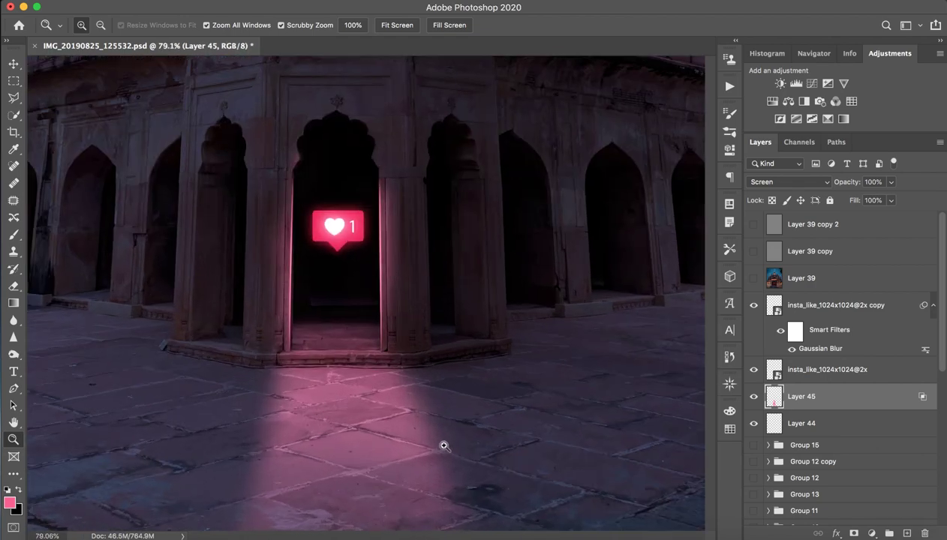
scroll(394, 367, down, 2)
key(e)
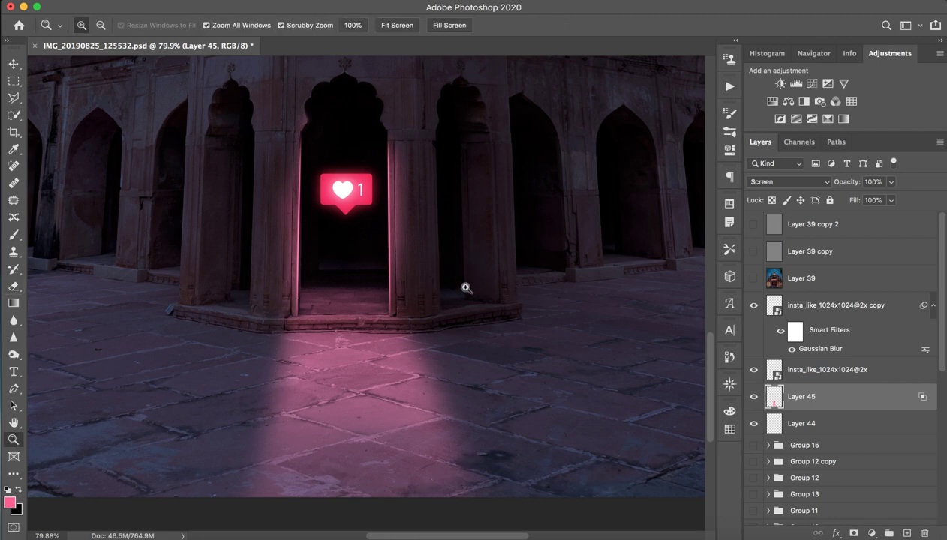
drag(465, 288, 391, 274)
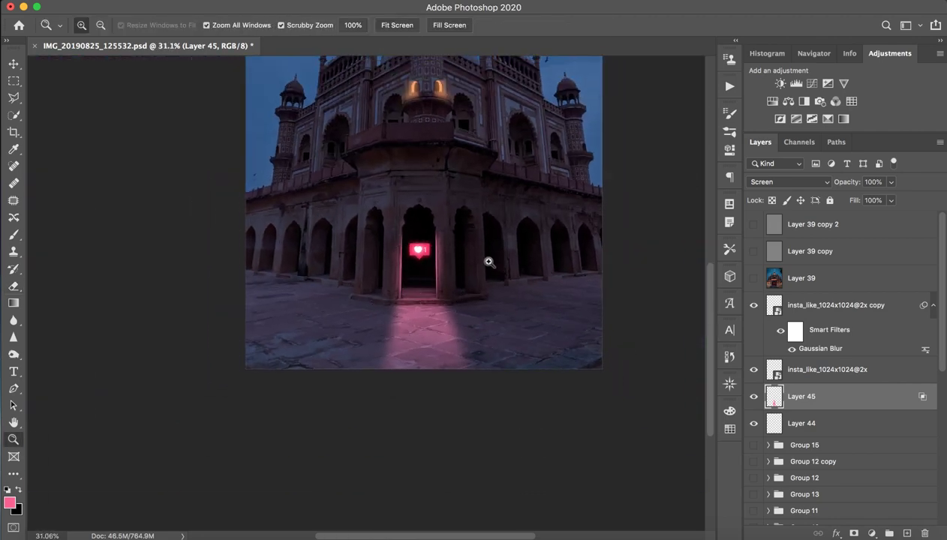
drag(488, 261, 529, 248)
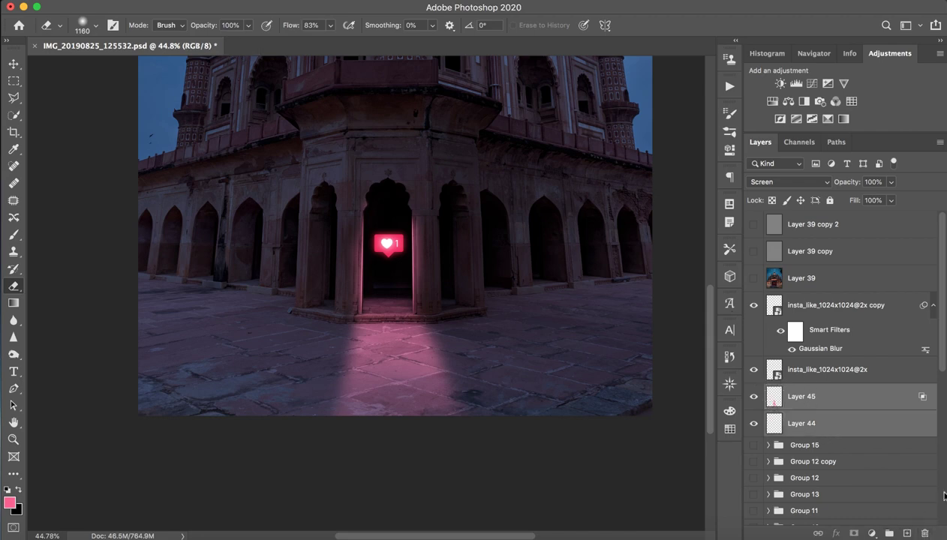
Delete the pink floor glow layer and Group 14.
click(924, 533)
scroll(847, 452, down, 5)
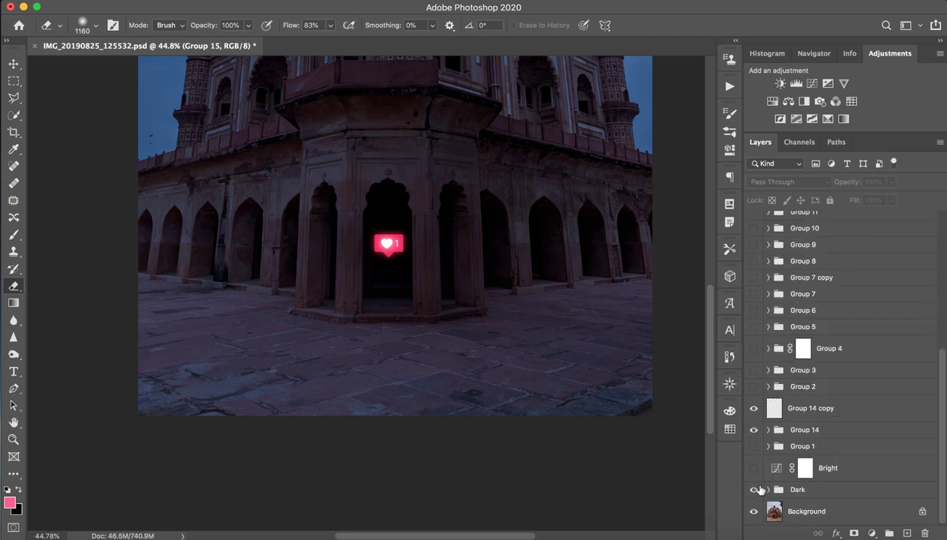
click(840, 432)
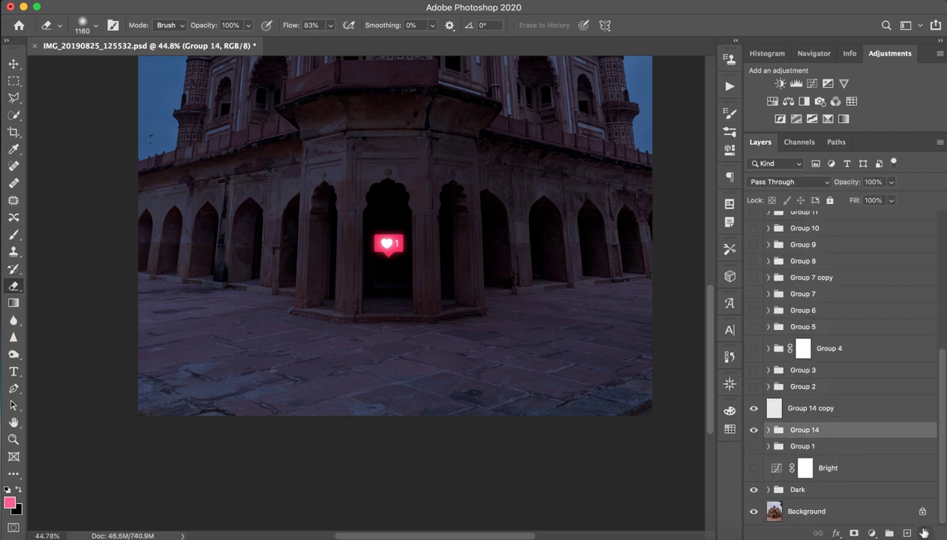
click(923, 532)
click(562, 187)
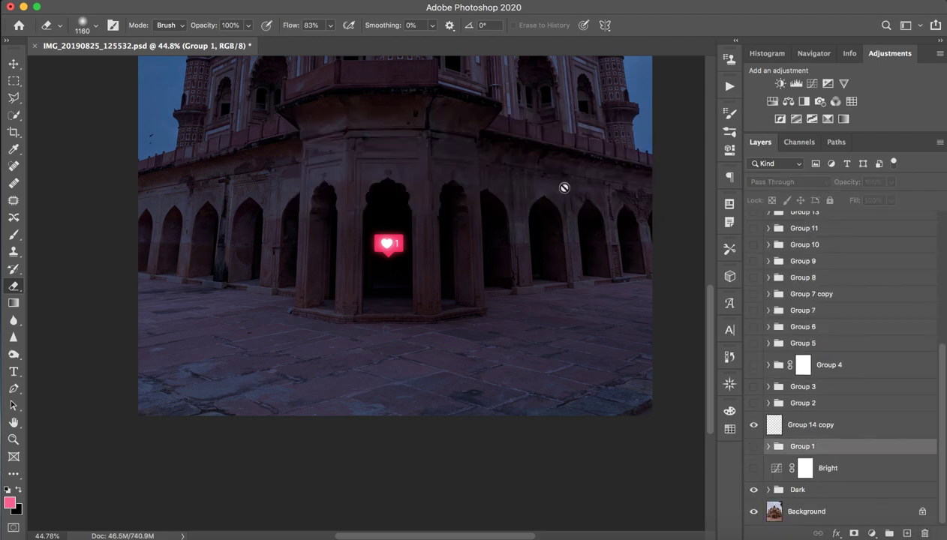
Hide the three Layer 39 grading layers and Bright, then fit the image on screen.
mouse_move(754, 469)
mouse_down()
mouse_move(753, 255)
mouse_move(755, 369)
mouse_up()
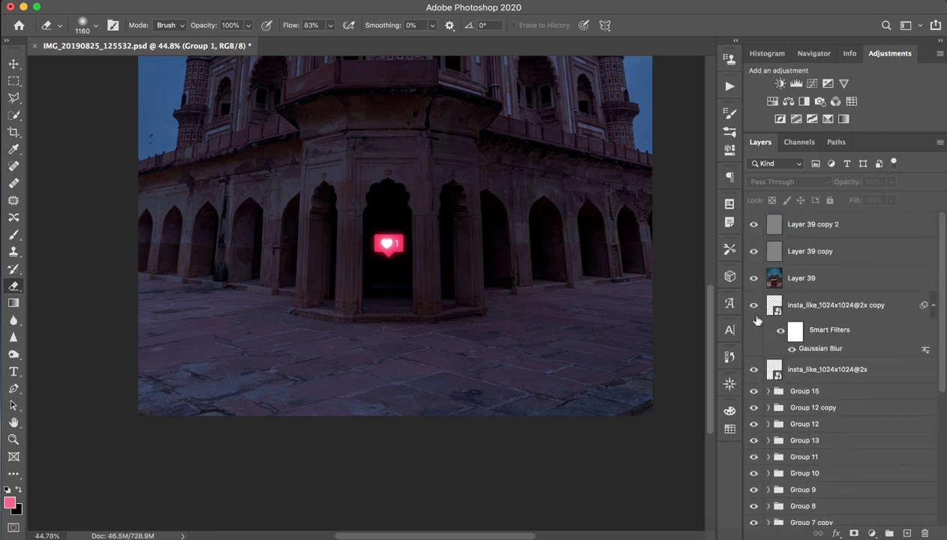
drag(754, 279, 747, 224)
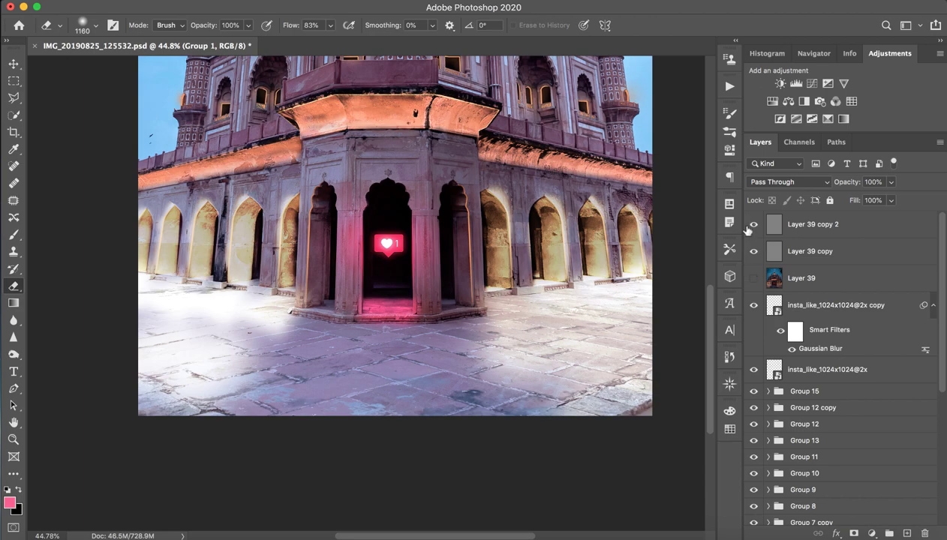
scroll(816, 411, down, 8)
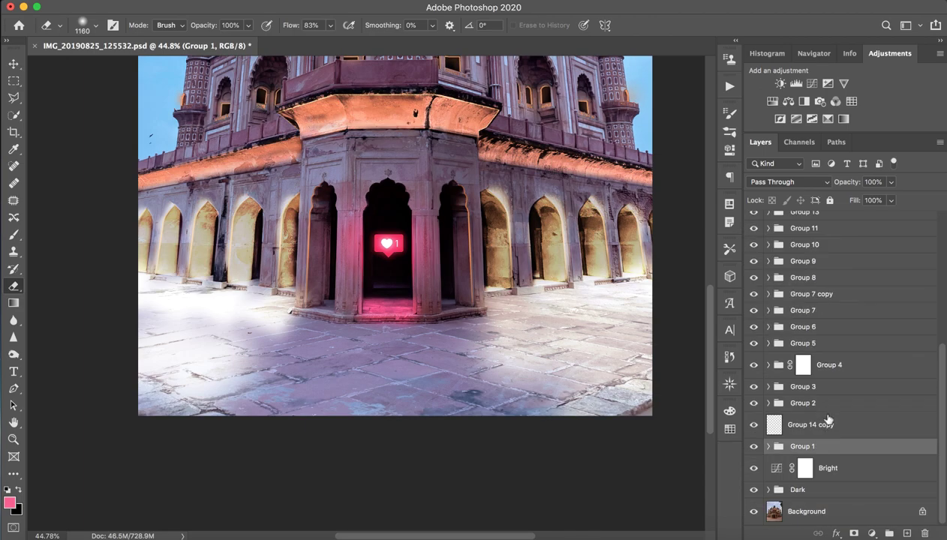
click(754, 468)
scroll(429, 301, down, 2)
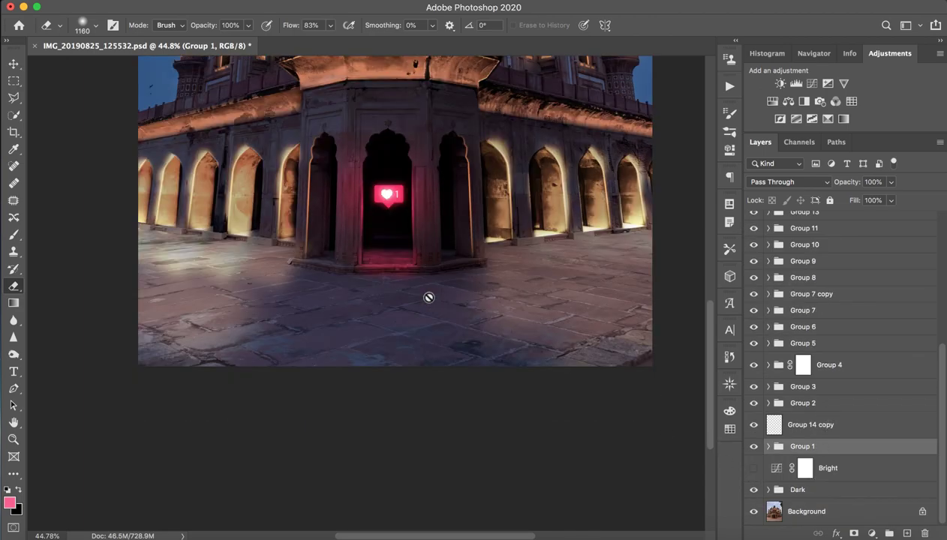
scroll(428, 297, down, 4)
scroll(428, 297, down, 2)
key(super+0)
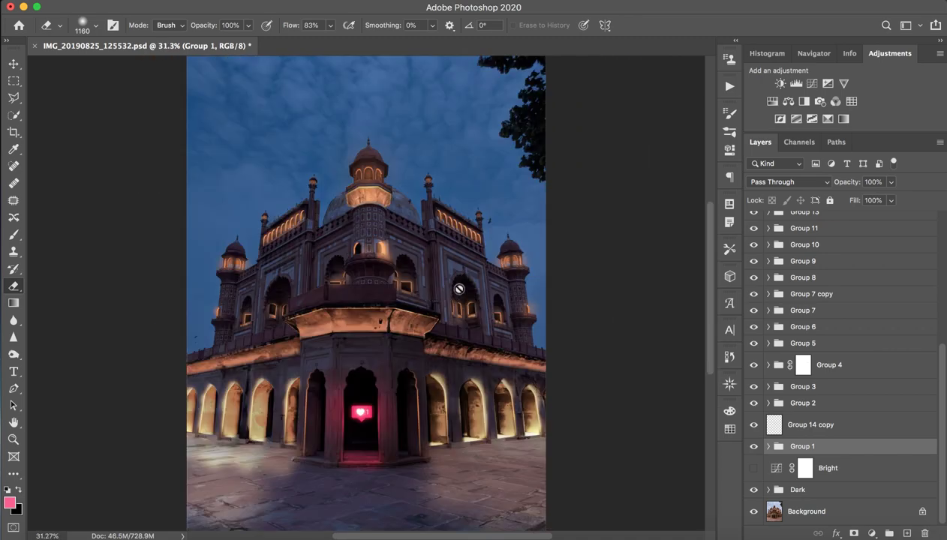
scroll(791, 293, up, 5)
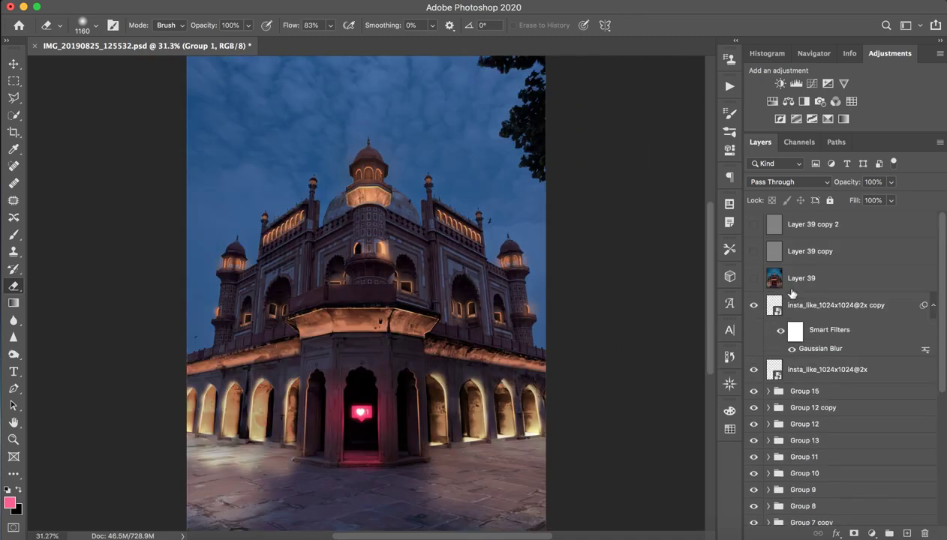
Toggle Layer 39 on and off to compare its grade, leaving it hidden.
click(790, 277)
click(753, 278)
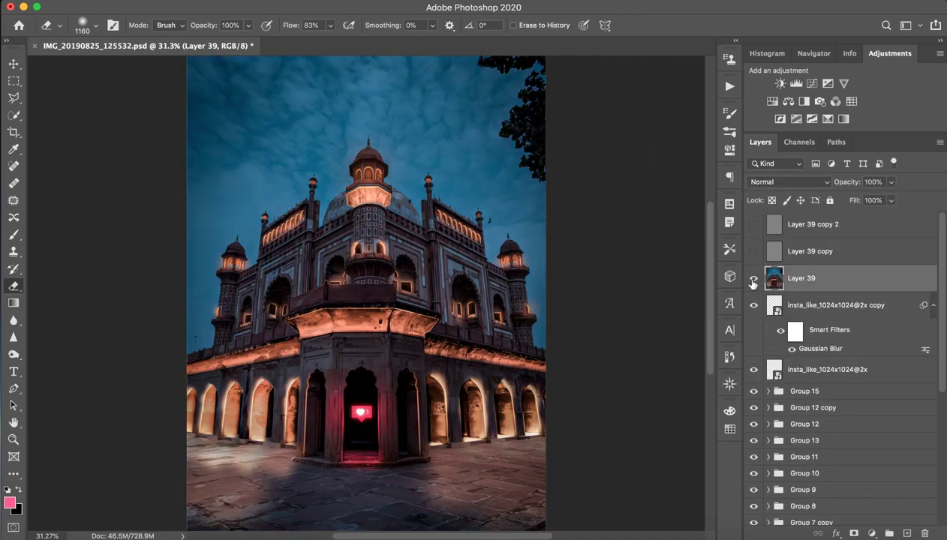
click(753, 283)
click(752, 283)
click(752, 282)
click(751, 282)
click(752, 281)
click(749, 279)
click(752, 278)
click(752, 279)
click(753, 279)
click(752, 280)
click(752, 278)
Turn on Layer 3 inside Group 1 and delete the Group 14 copy layer.
scroll(773, 338, down, 10)
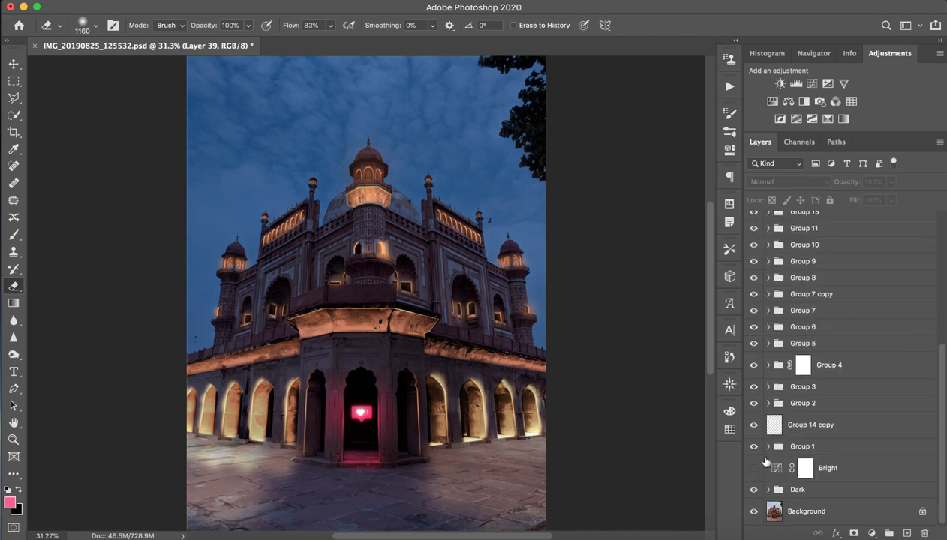
click(768, 446)
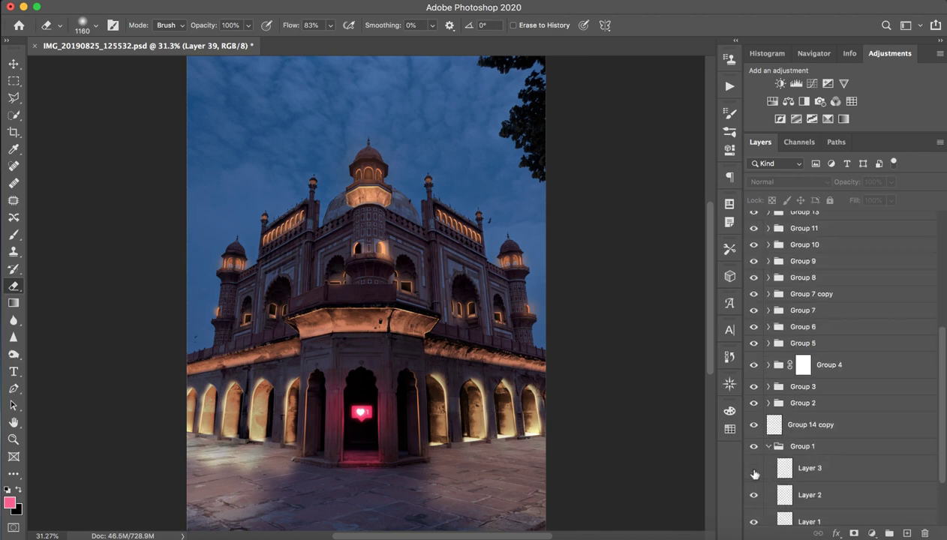
click(753, 467)
click(768, 446)
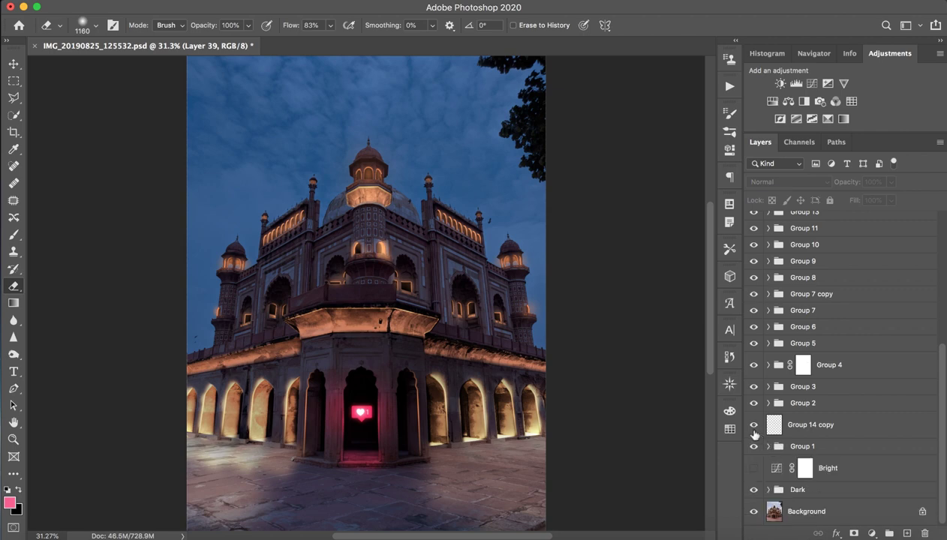
click(841, 425)
key(Delete)
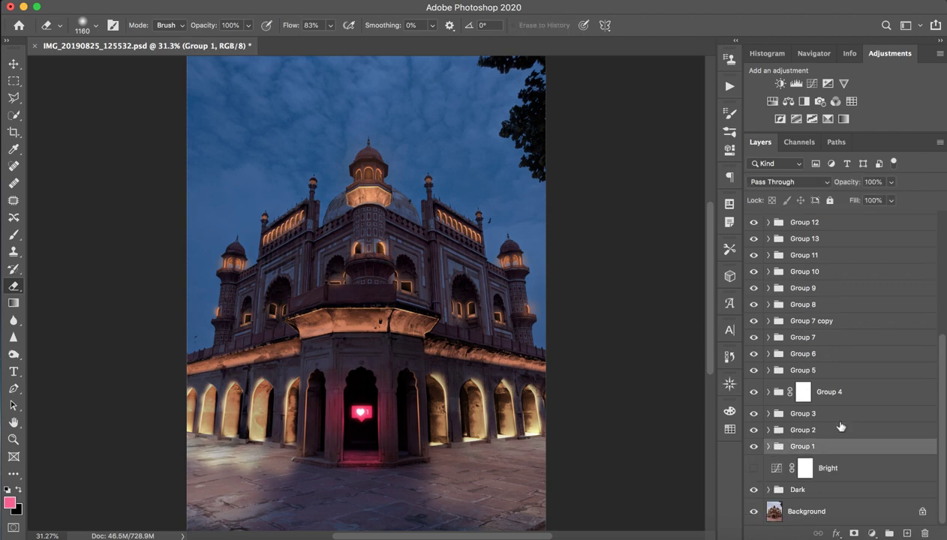
Show Layer 39 copy and Layer 39 copy 2, select Layer 39 copy, and hide Layer 39.
scroll(840, 426, up, 5)
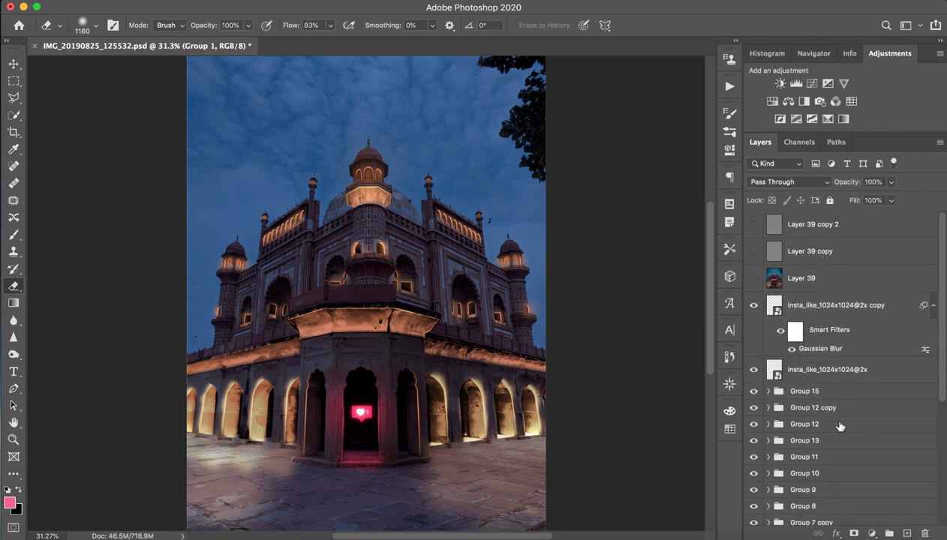
click(753, 302)
click(753, 251)
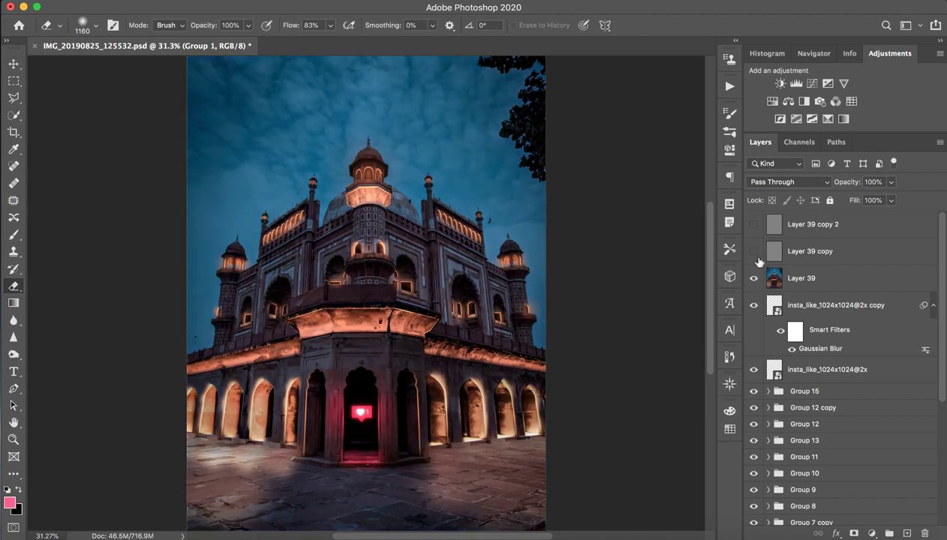
click(753, 225)
click(811, 253)
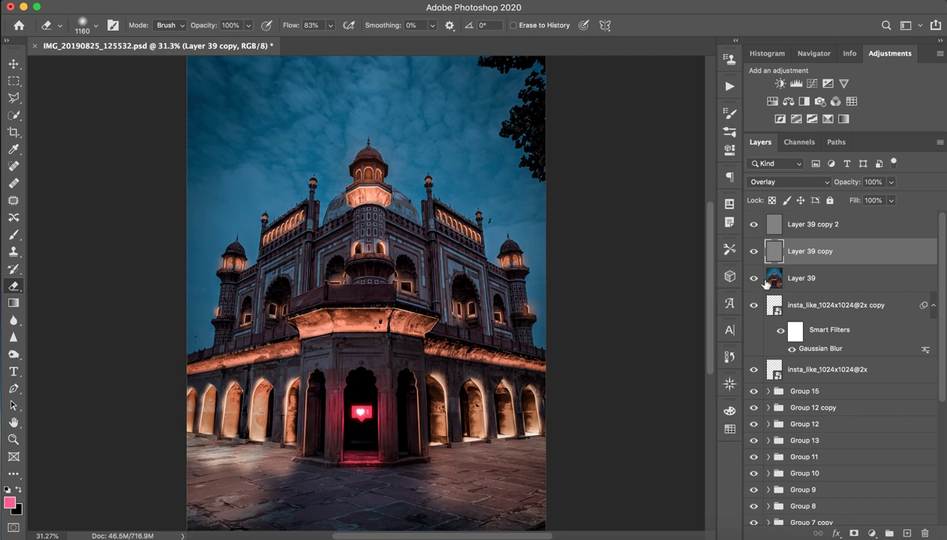
click(754, 279)
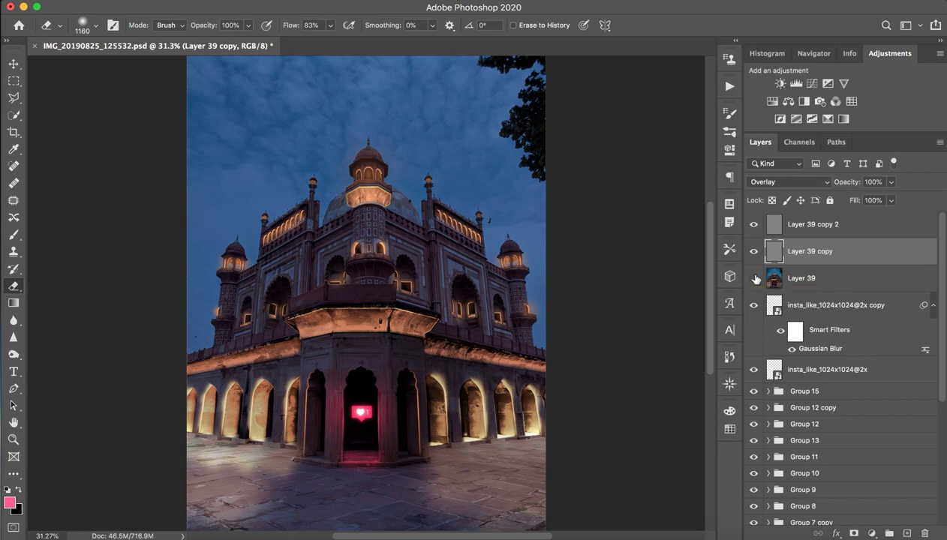
key(z)
mouse_move(454, 203)
mouse_down()
mouse_move(574, 203)
mouse_move(562, 205)
mouse_up()
key(e)
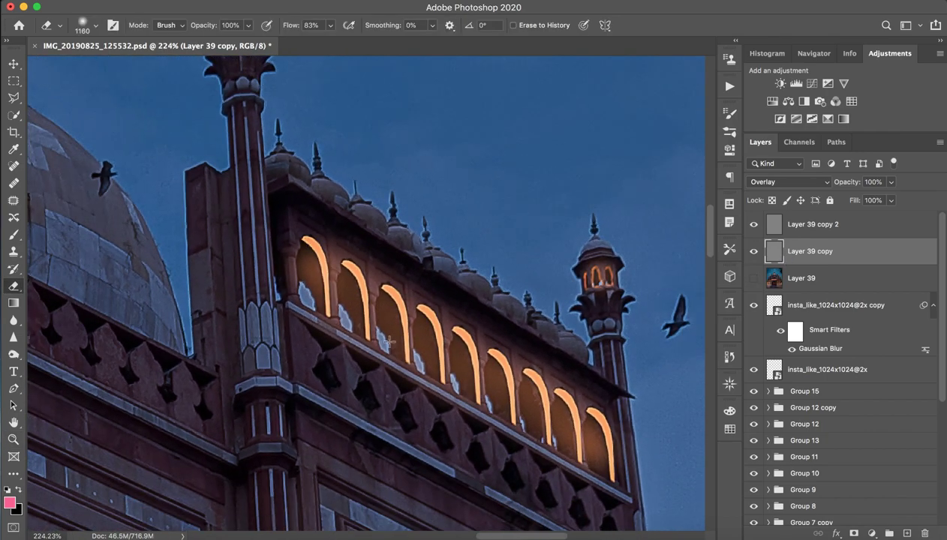
drag(507, 359, 478, 68)
drag(637, 369, 361, 203)
drag(523, 445, 578, 257)
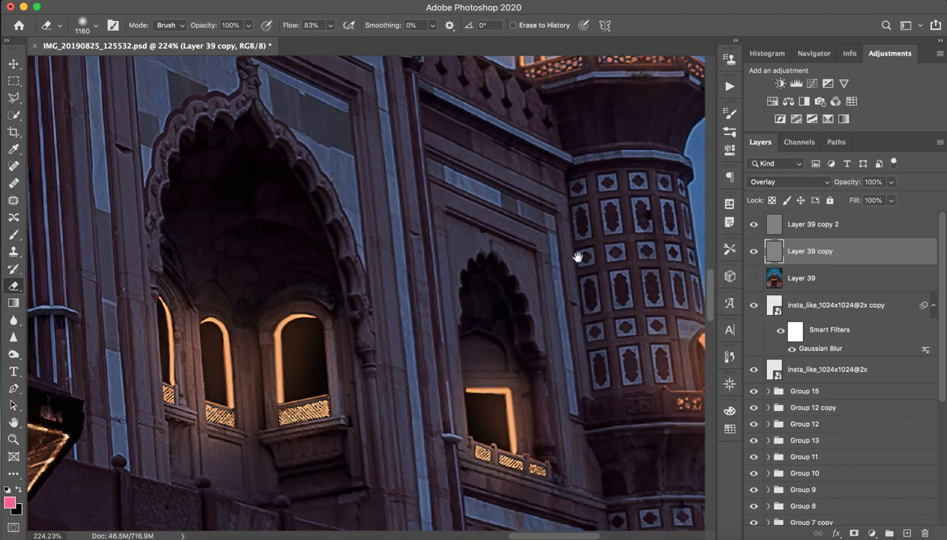
drag(564, 300, 556, 258)
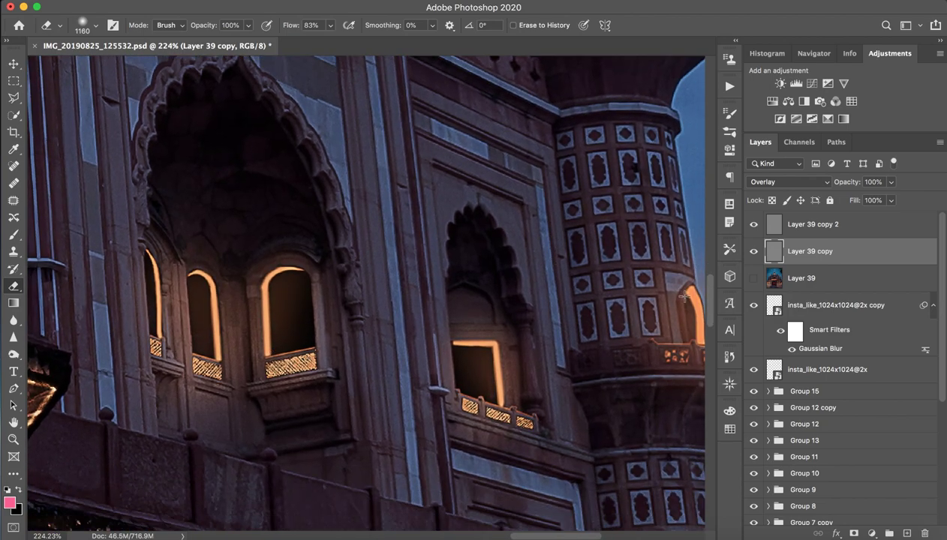
mouse_move(450, 393)
mouse_down()
mouse_move(224, 249)
mouse_move(581, 463)
mouse_move(697, 480)
mouse_up()
mouse_move(628, 326)
mouse_down()
mouse_move(655, 408)
mouse_move(427, 67)
mouse_up()
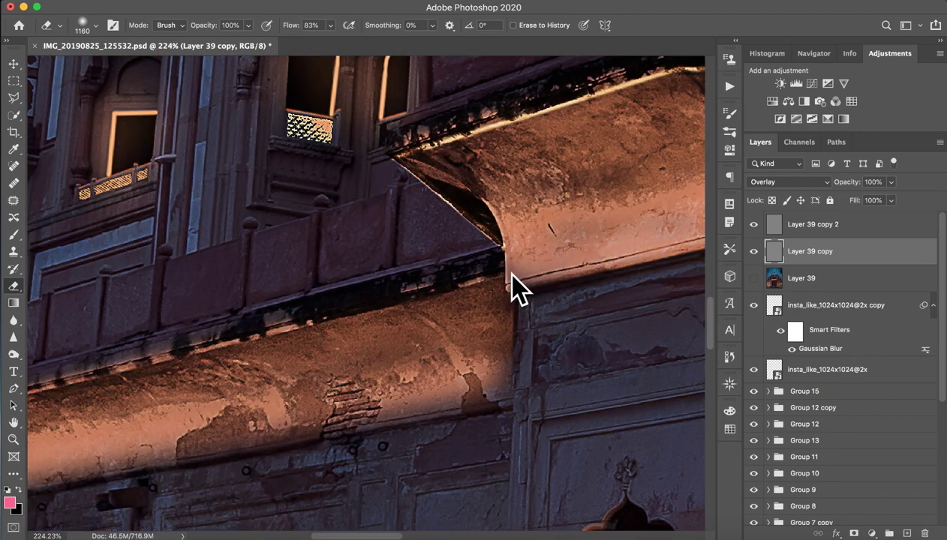
drag(196, 259, 539, 130)
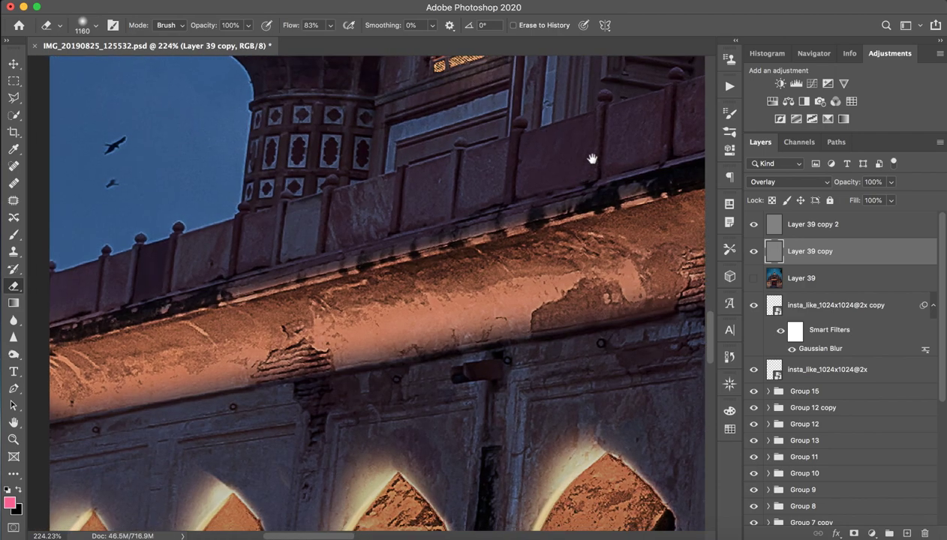
scroll(592, 159, down, 10)
scroll(402, 174, down, 5)
scroll(187, 158, down, 5)
scroll(389, 233, down, 5)
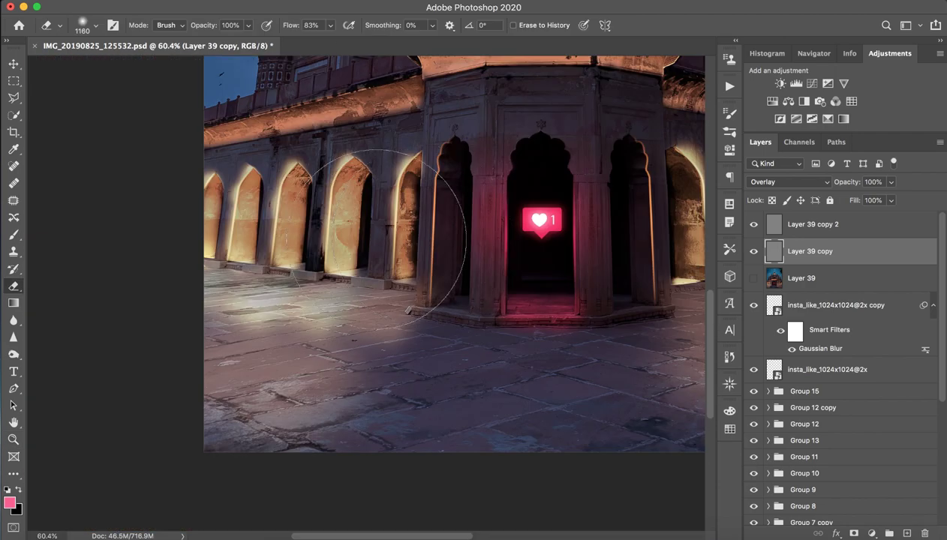
drag(389, 144, 408, 455)
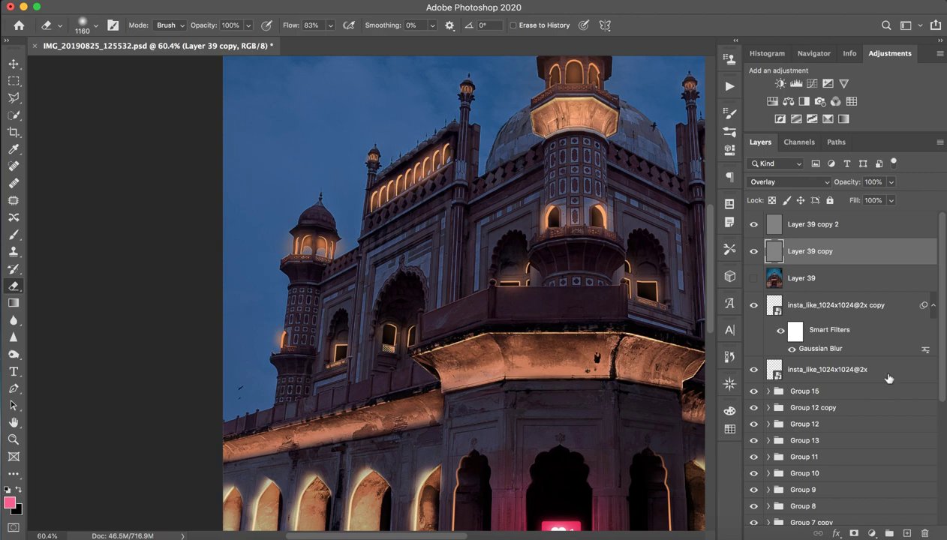
scroll(528, 411, right, 5)
key(z)
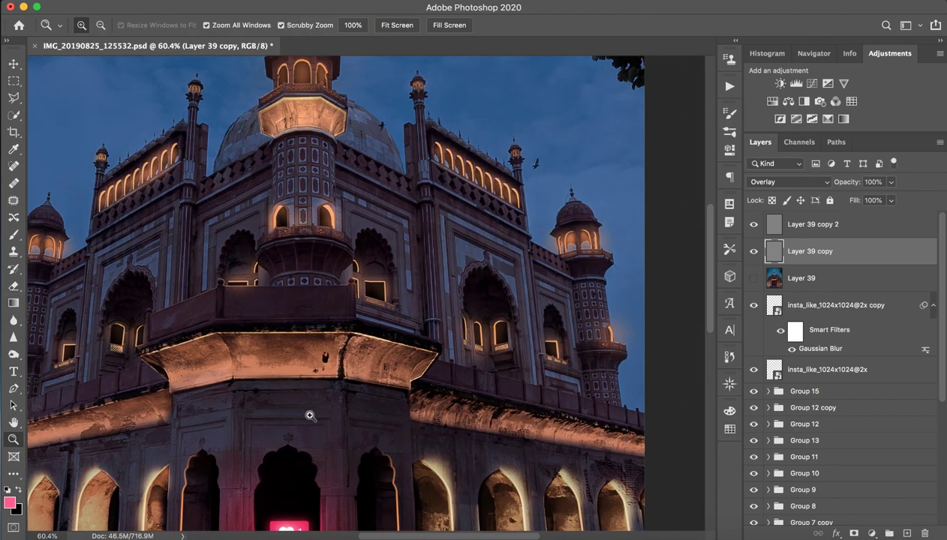
drag(309, 416, 225, 417)
key(e)
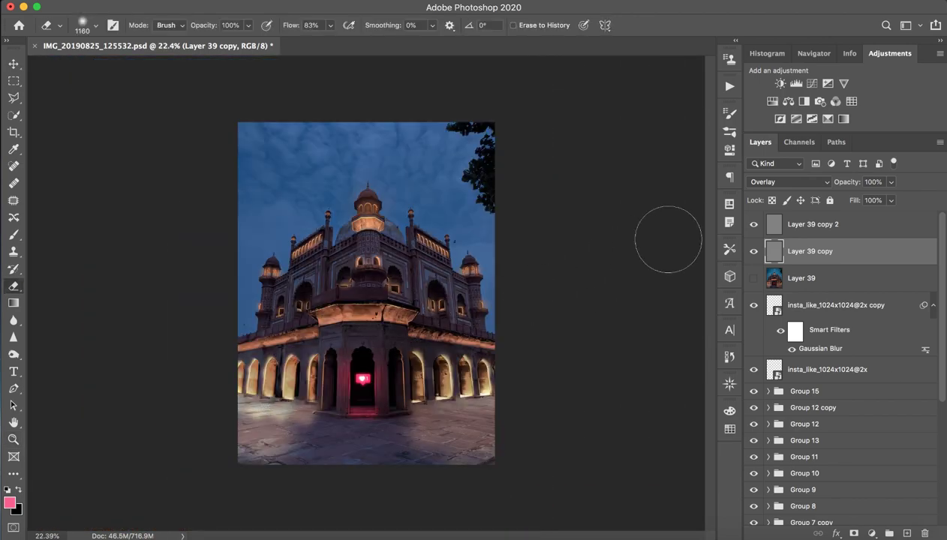
Show Layer 39 again to restore the teal-blue sky grade.
click(755, 282)
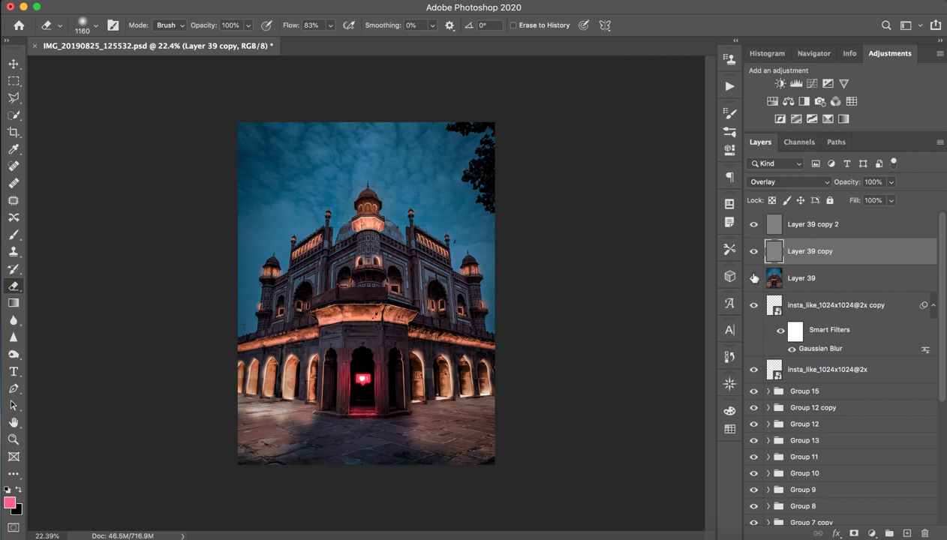
click(675, 1)
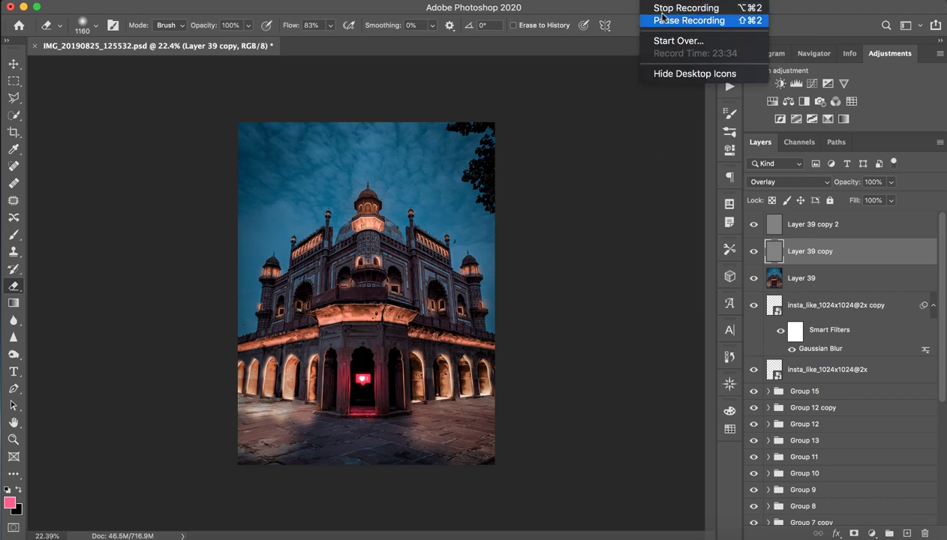